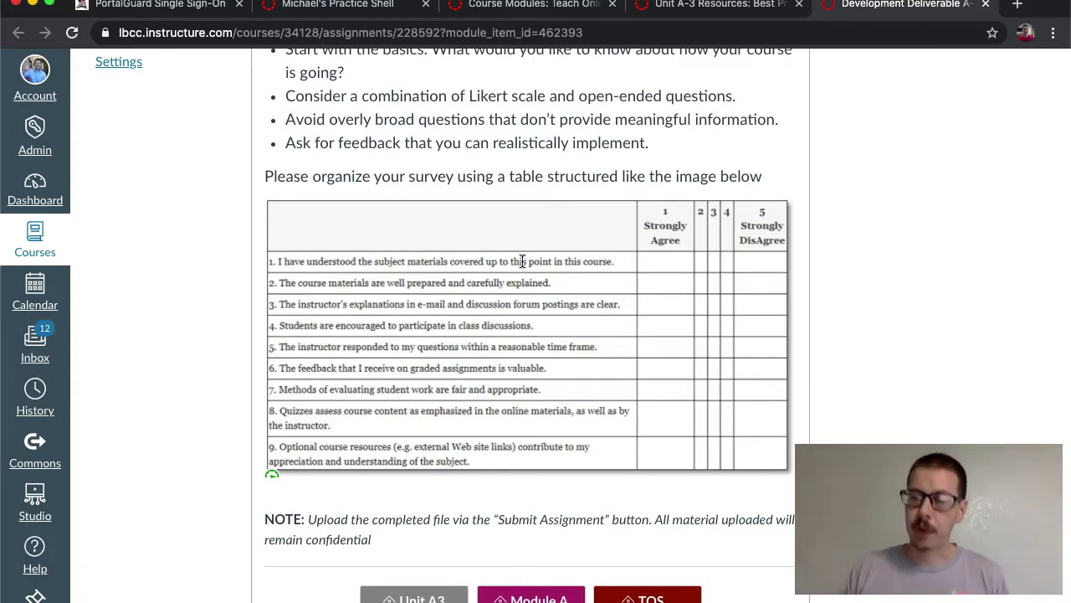
Step: Switch to the survey slide and highlight the feedback survey heading and its Canvas Quiz and Office 365 options in turn
key(ctrl+Up)
click(803, 282)
click(441, 292)
drag(441, 291, 100, 286)
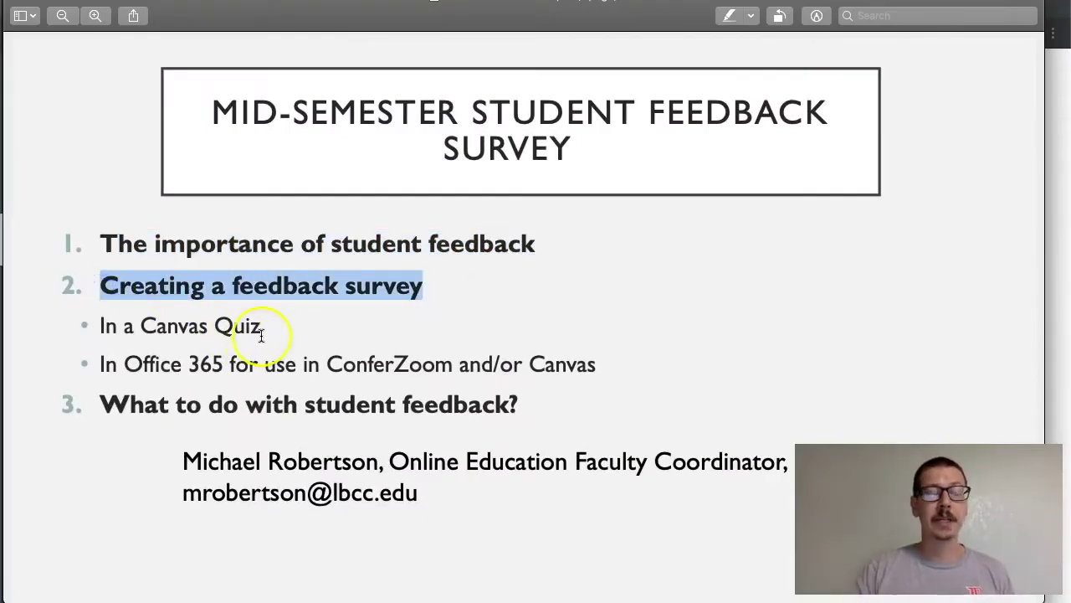
drag(265, 328, 135, 325)
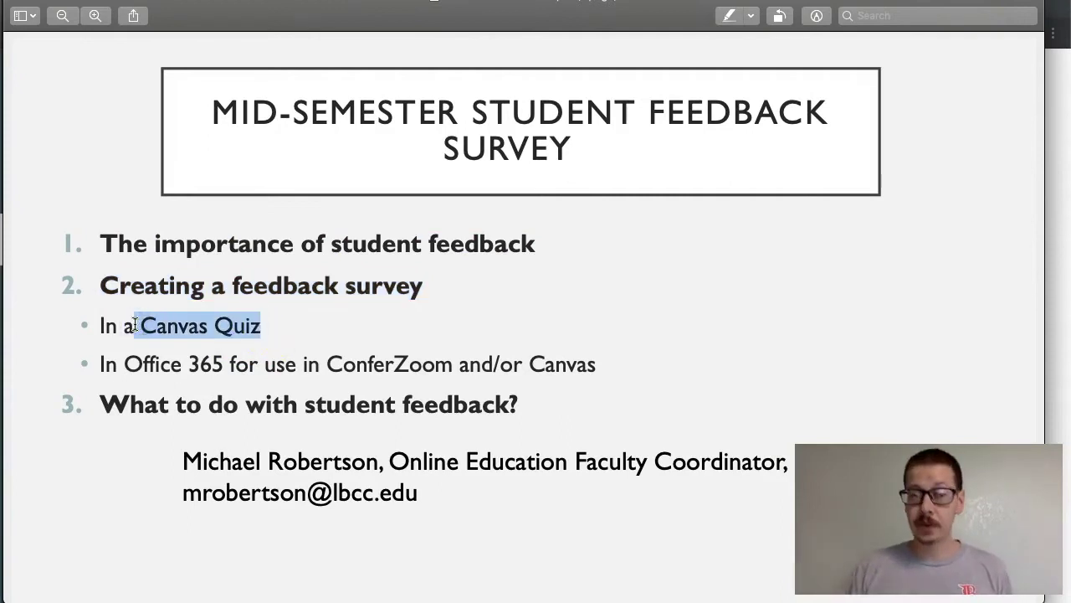
drag(124, 363, 618, 363)
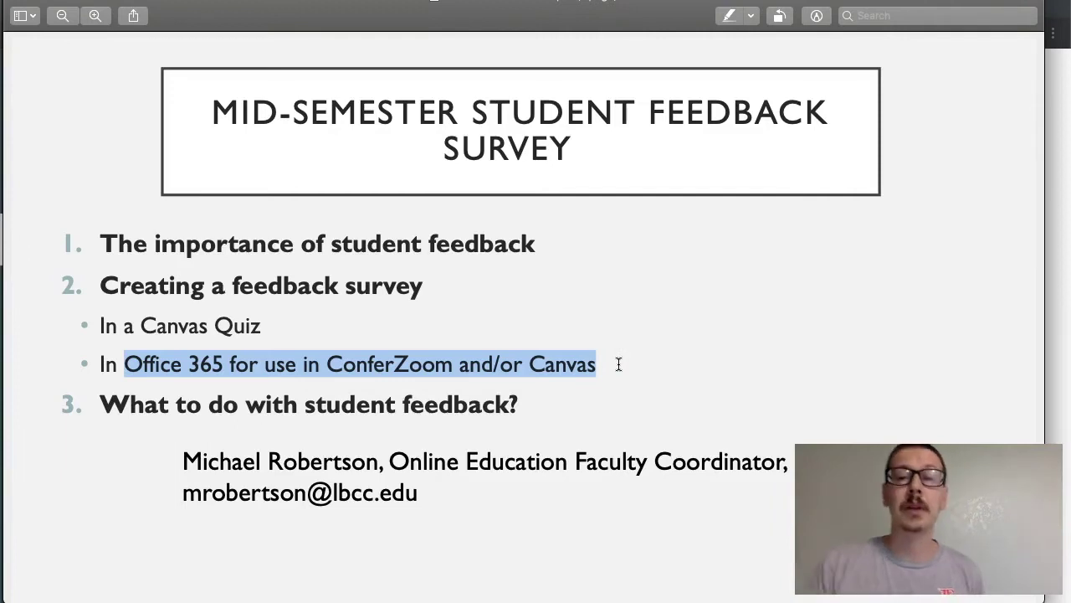
click(619, 363)
Step: Switch back to Canvas in the browser and look through the course list for the unpublished practice shell
key(ctrl+Up)
click(437, 148)
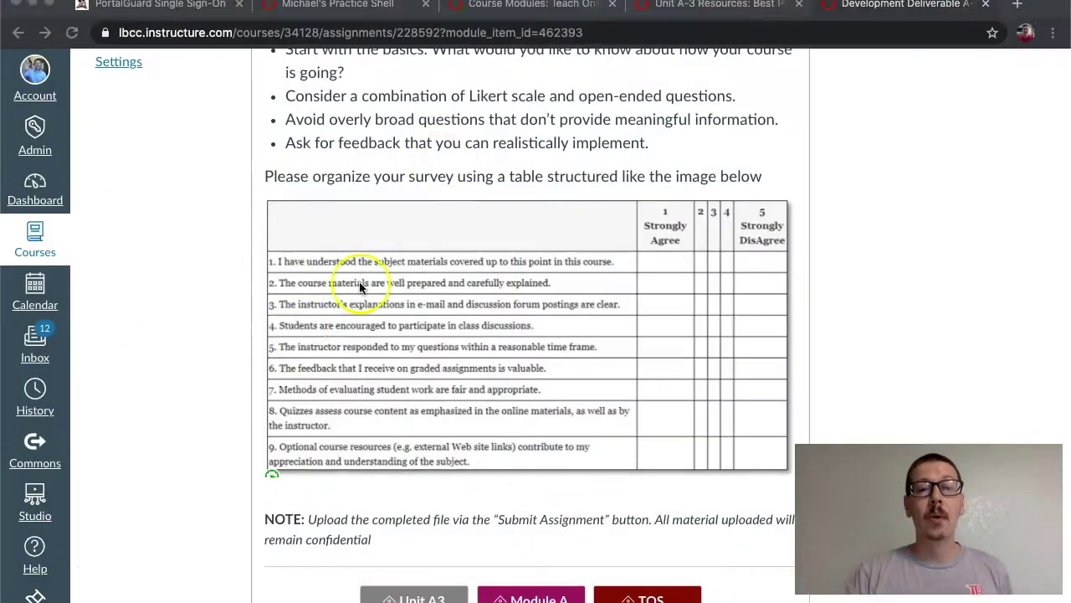
scroll(298, 232, up, 10)
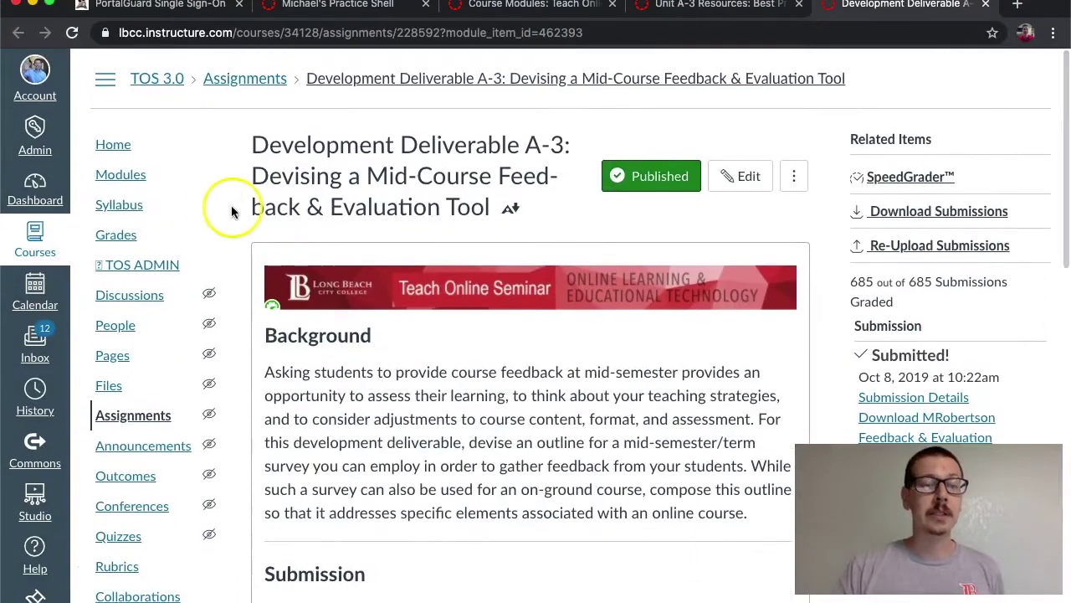
click(38, 240)
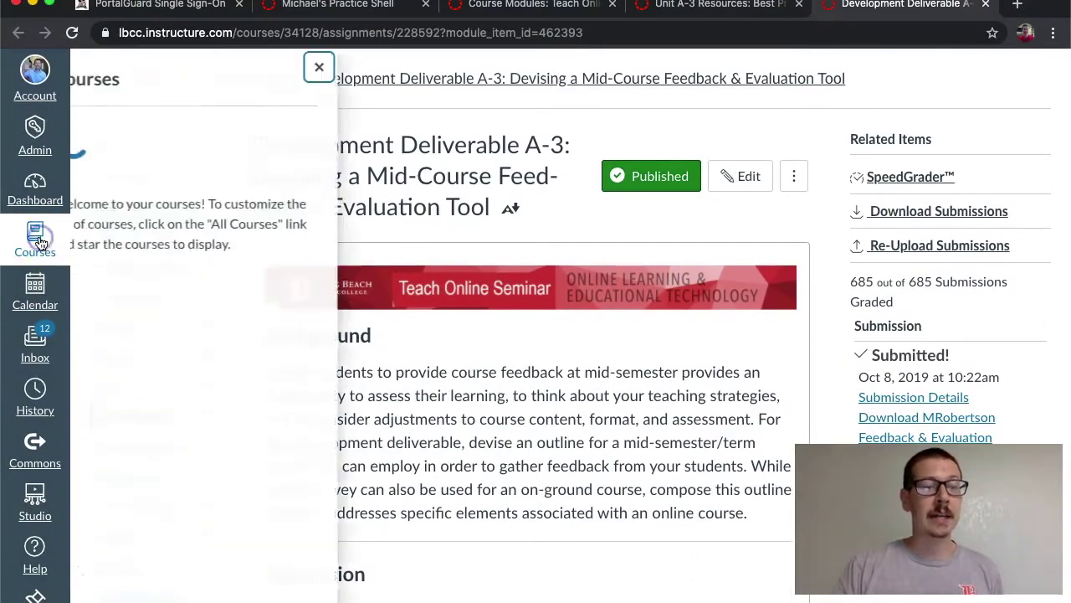
scroll(246, 314, down, 3)
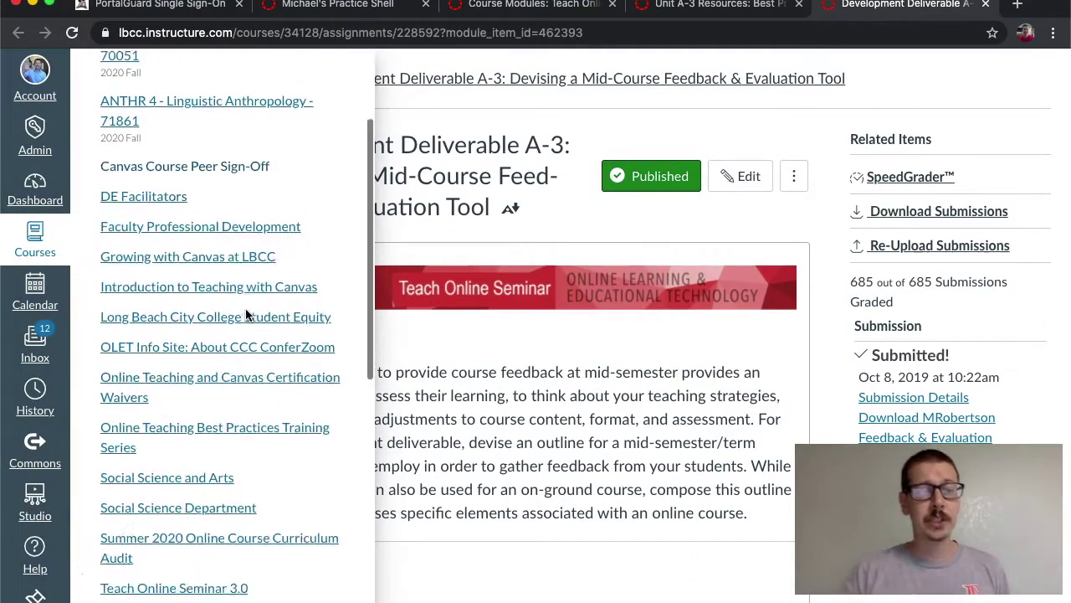
scroll(246, 314, down, 12)
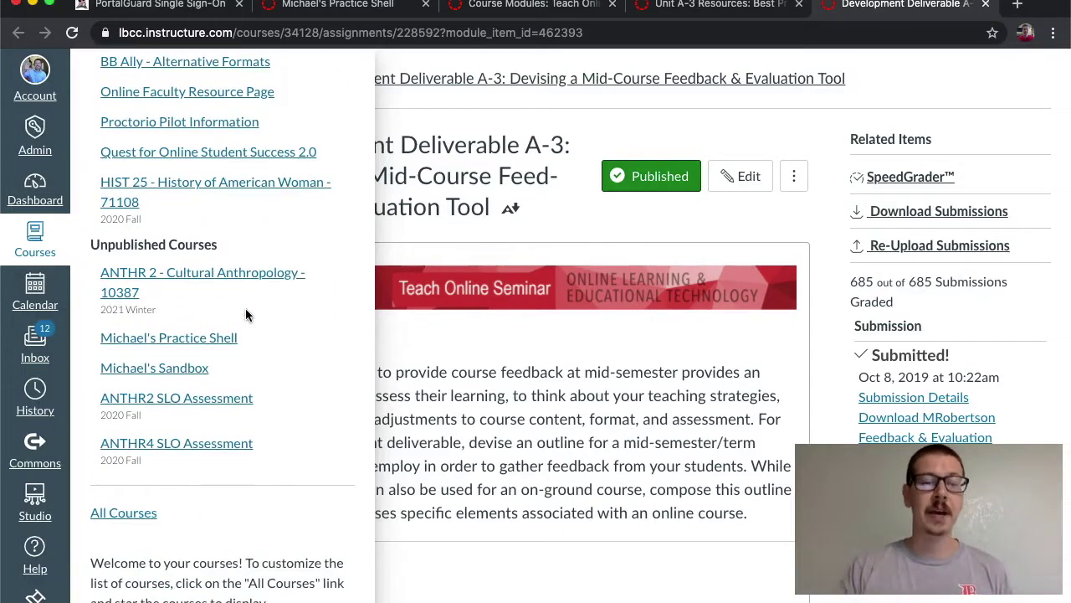
Step: Create a new quiz in the practice shell course
click(382, 13)
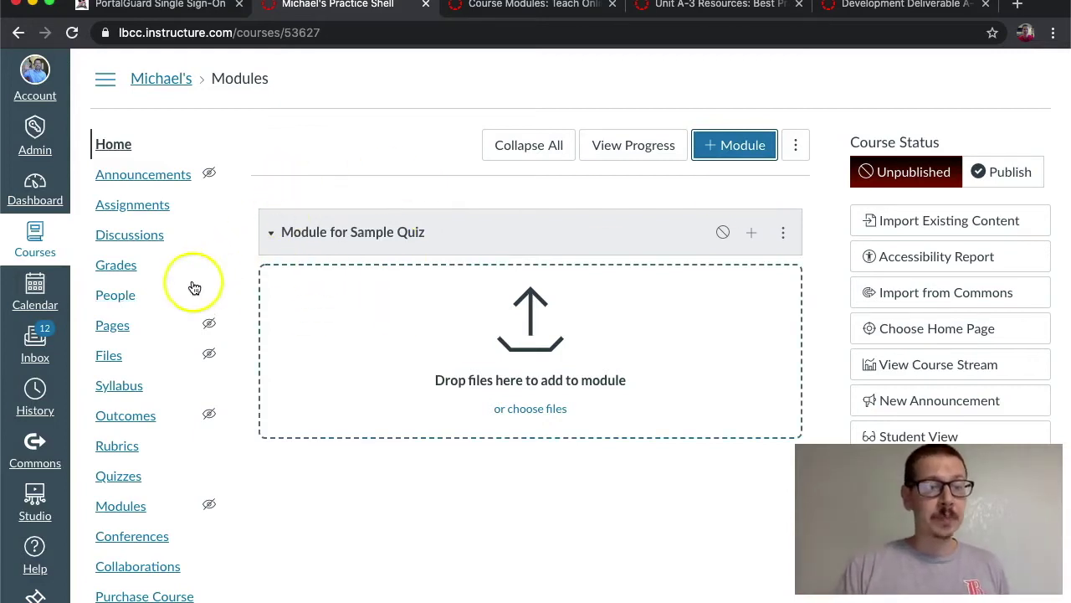
click(126, 478)
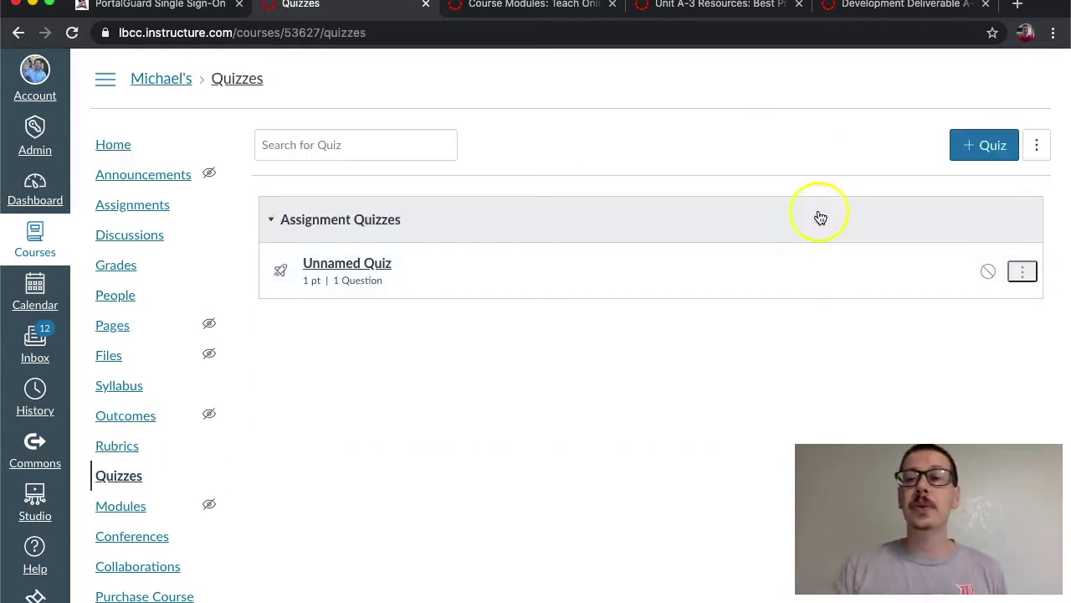
click(984, 147)
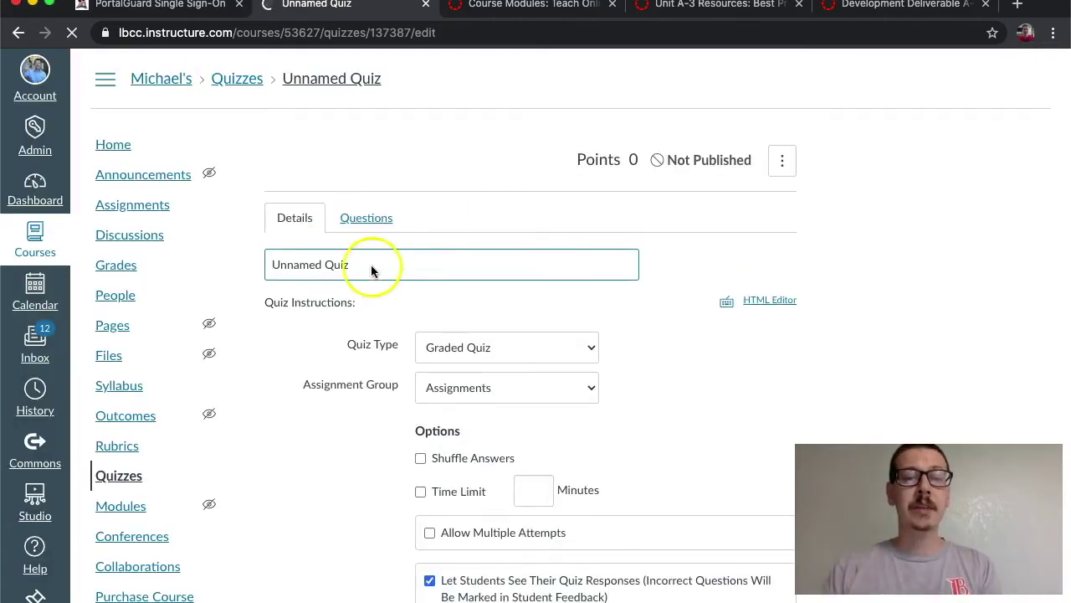
Step: Title the new quiz "Mid-Semester Student Feedback"
drag(363, 268, 257, 270)
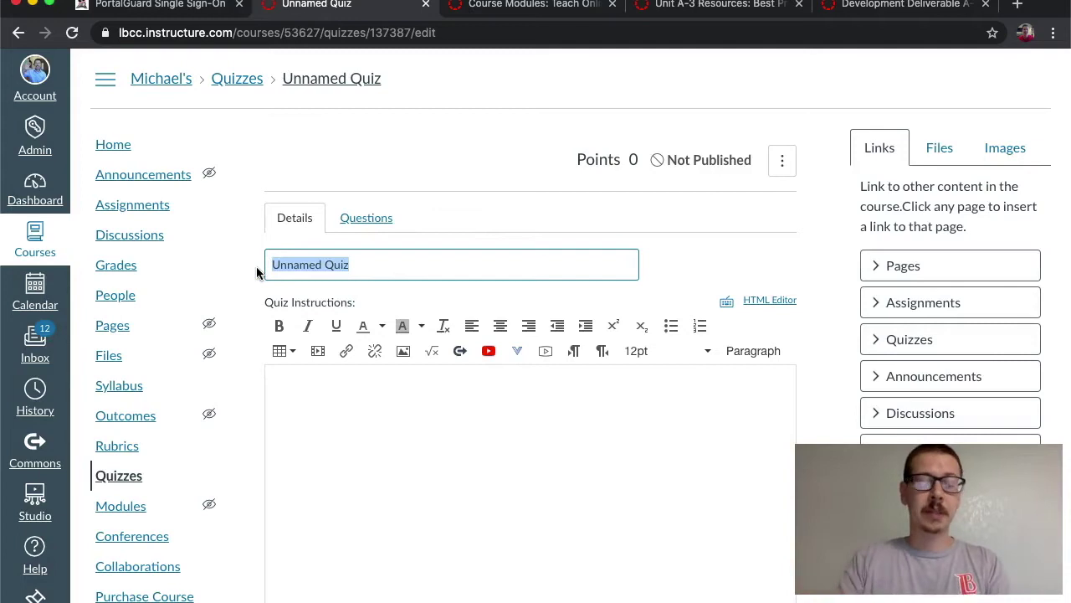
text(Mid-)
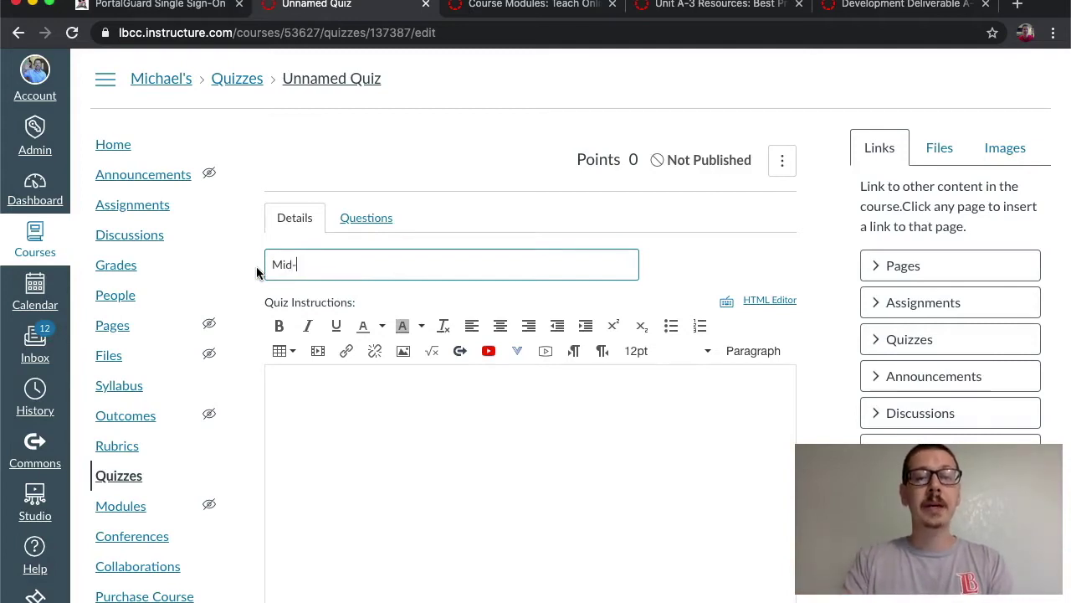
text(Semester St)
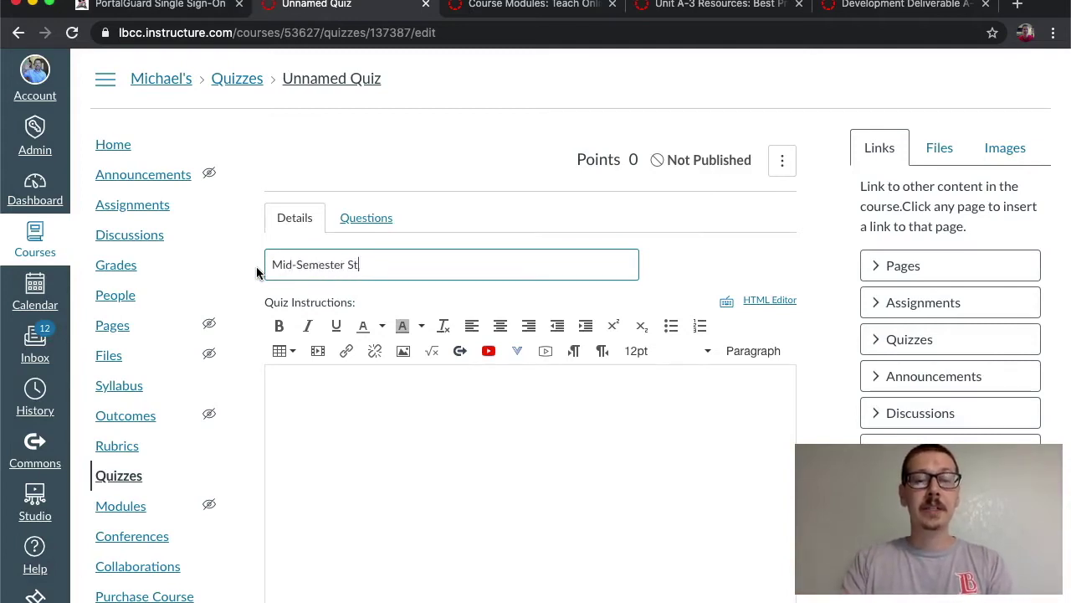
text(udent Feedback)
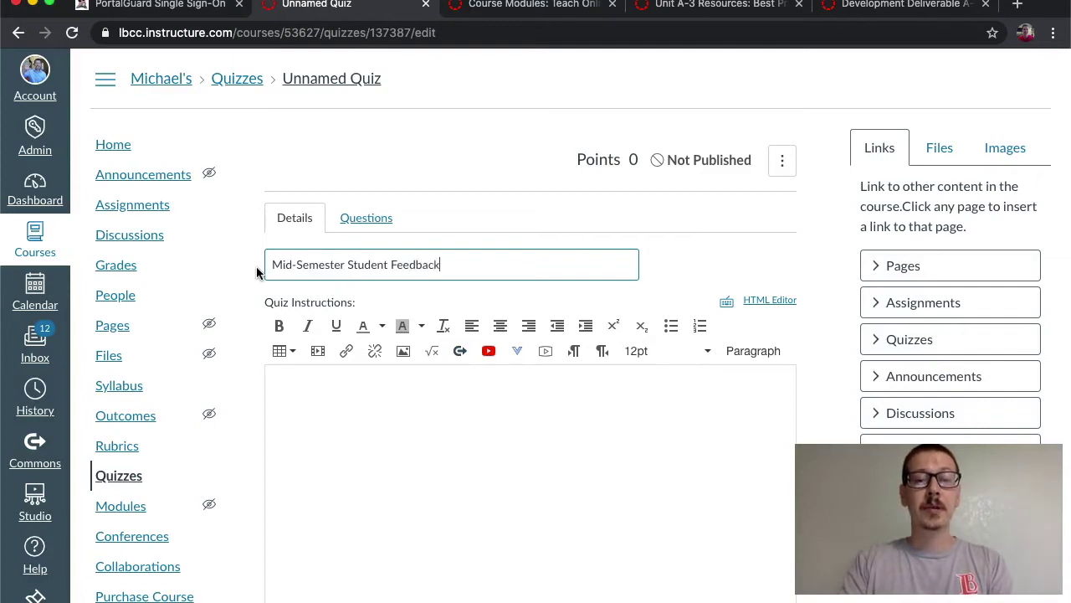
Step: Enter "[detailed description here]" as the placeholder text in the quiz instructions
scroll(577, 234, down, 2)
click(479, 321)
scroll(624, 292, down, 1)
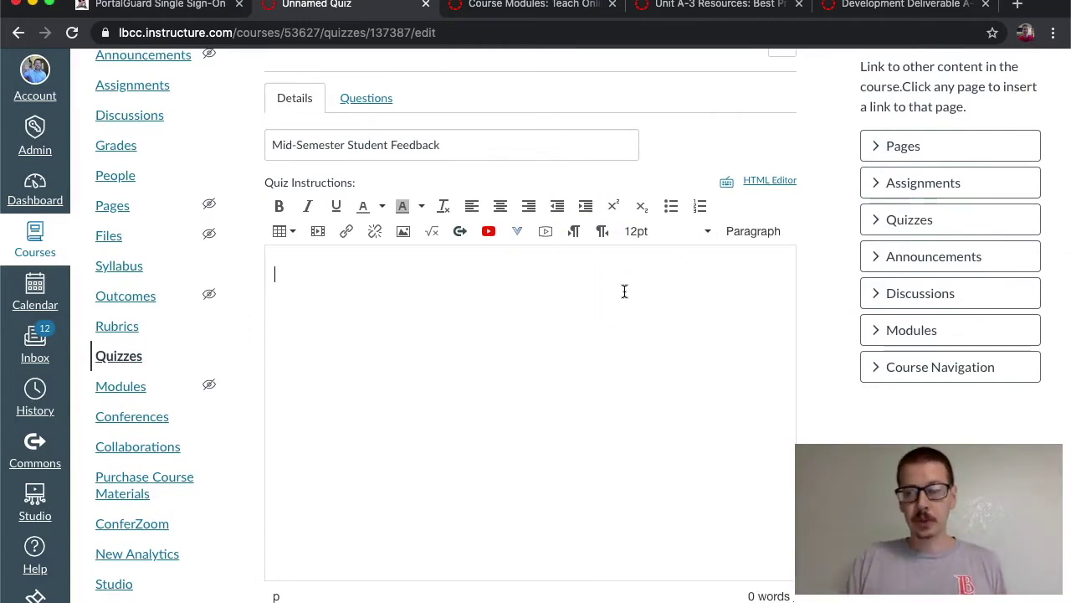
text([)
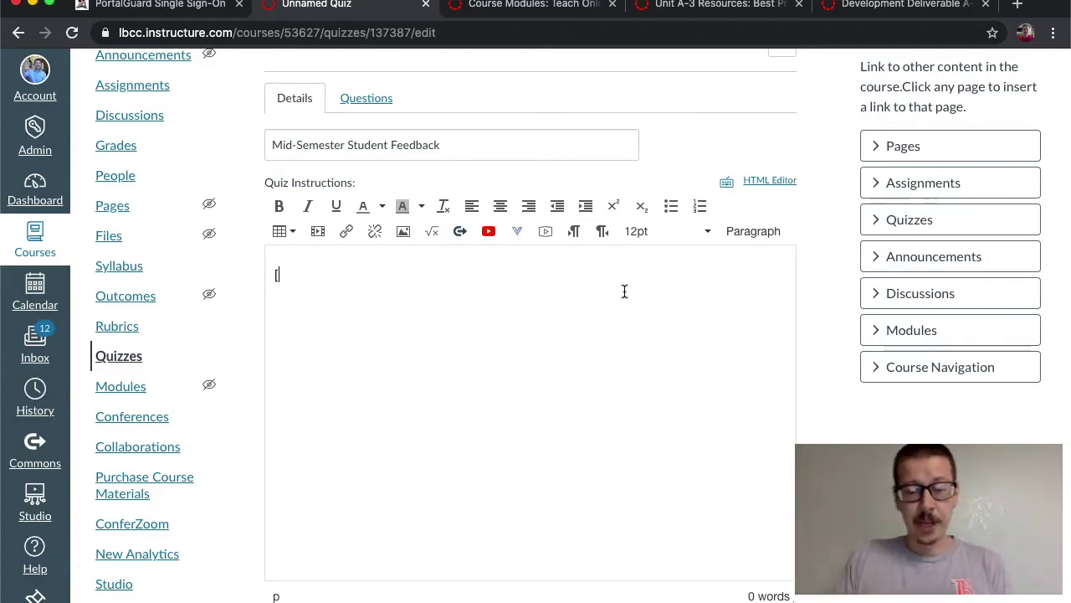
text(det)
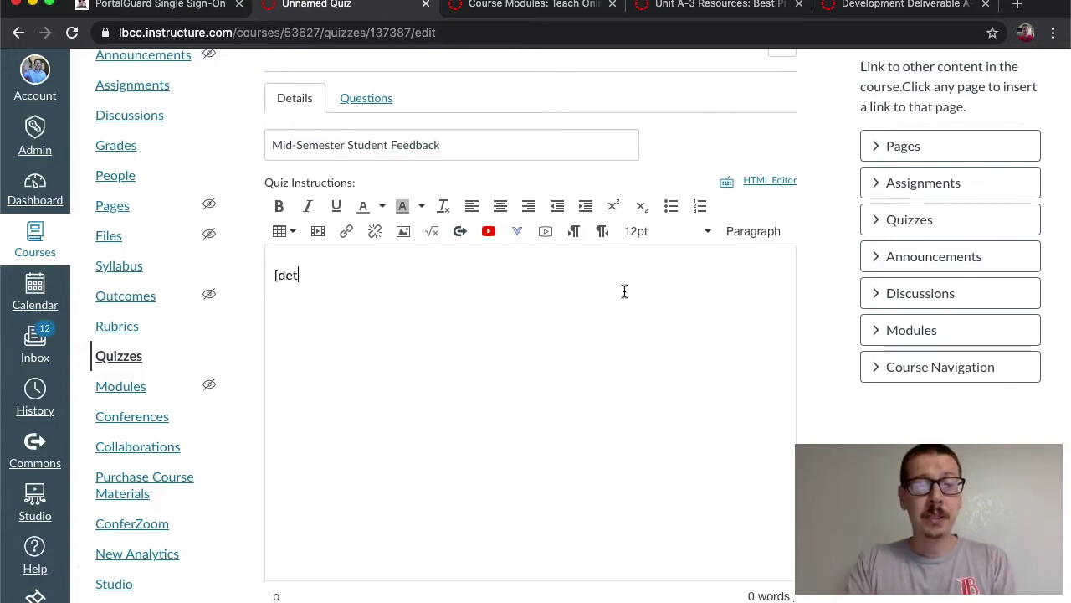
text(ailed de)
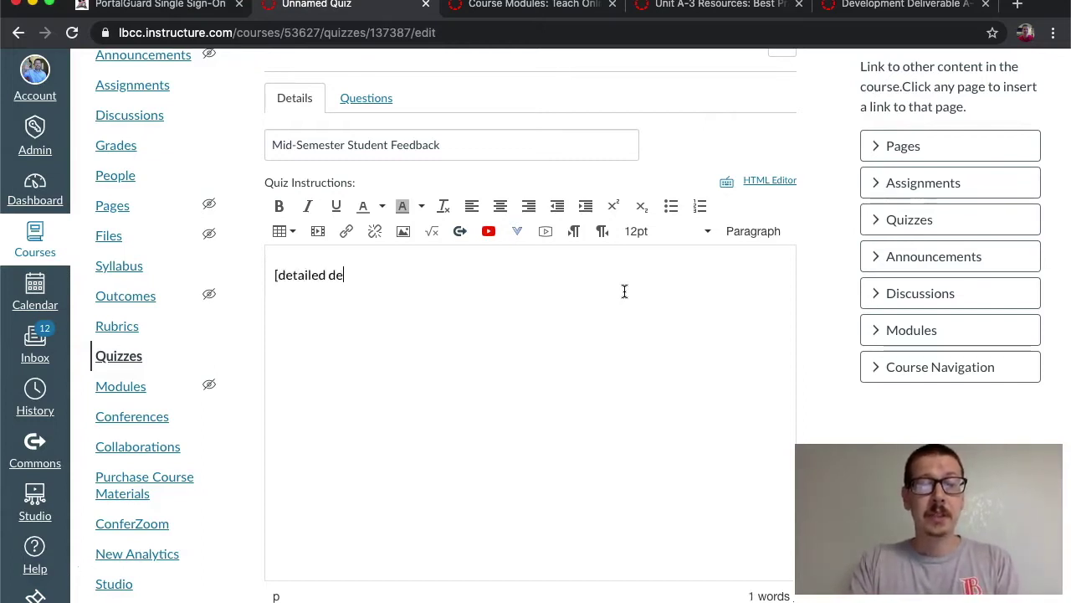
text(scription here])
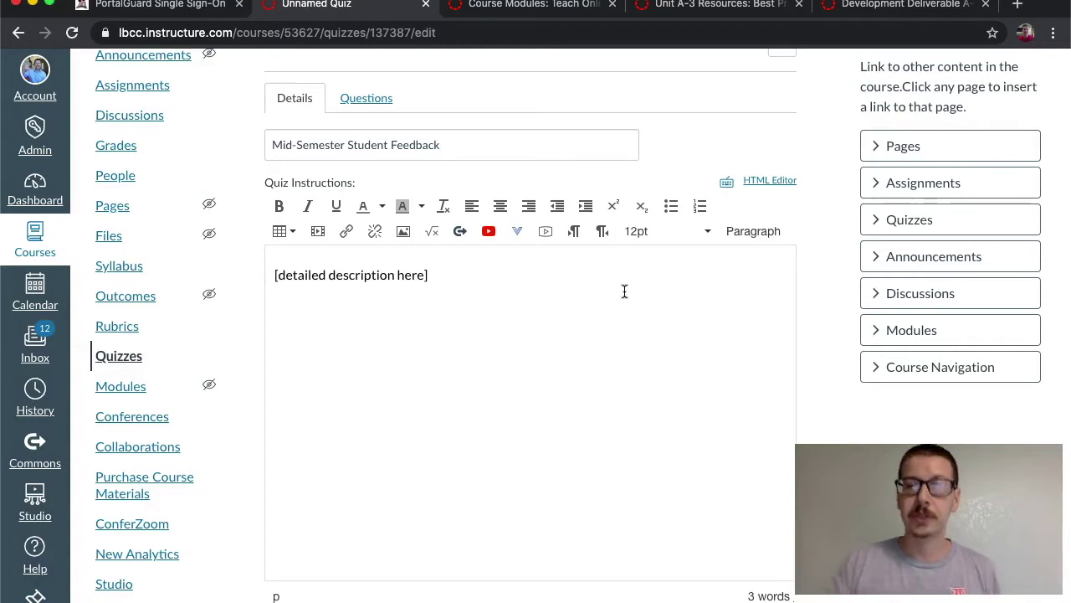
Step: Set the quiz type to Ungraded Survey and keep submissions anonymous
scroll(843, 307, down, 5)
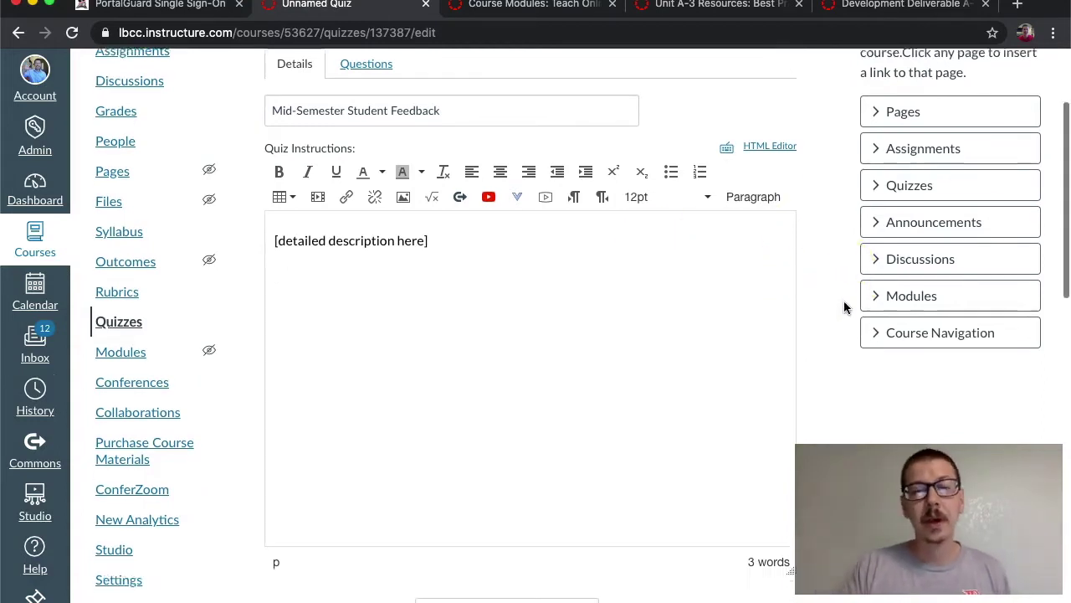
scroll(844, 307, down, 1)
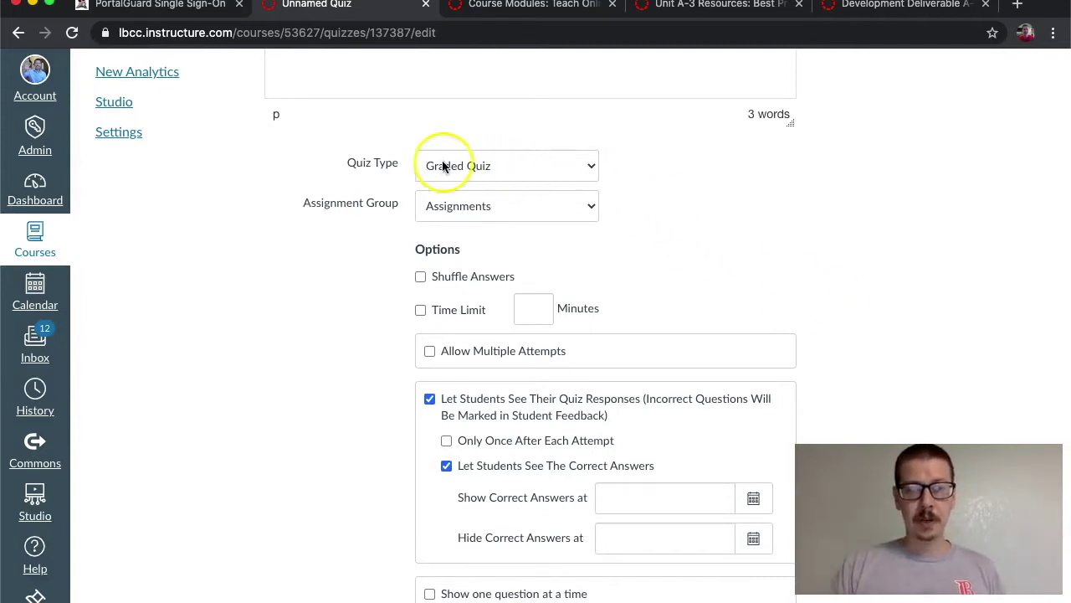
click(559, 172)
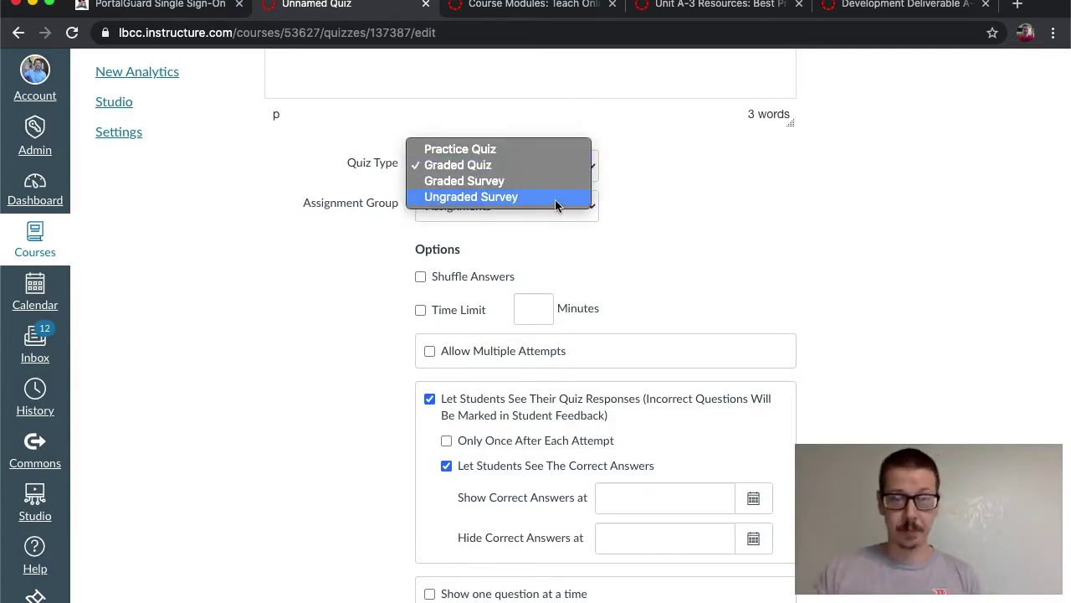
click(556, 196)
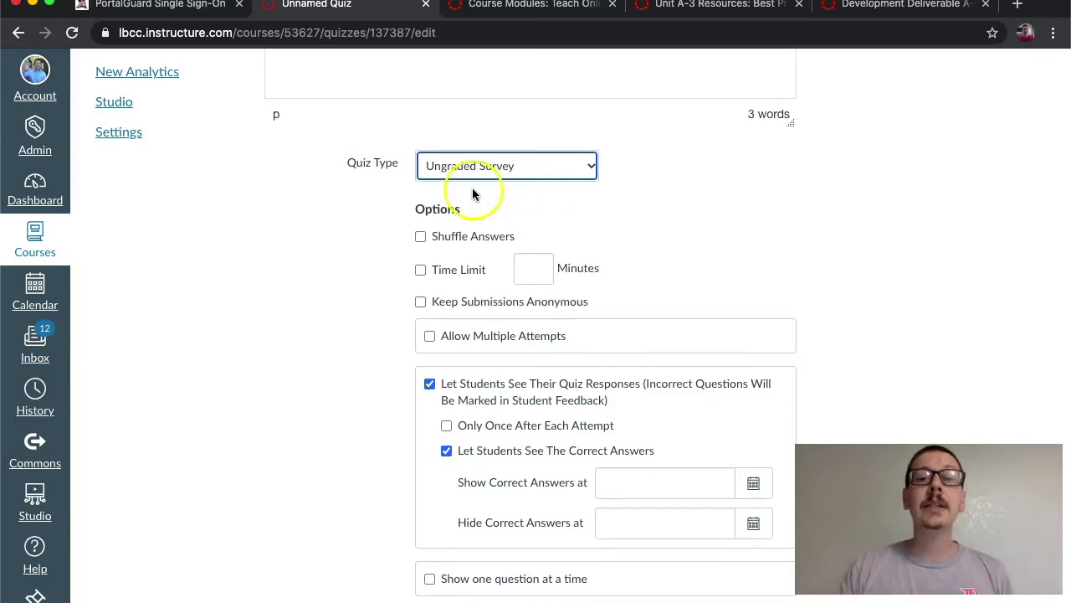
scroll(390, 251, down, 1)
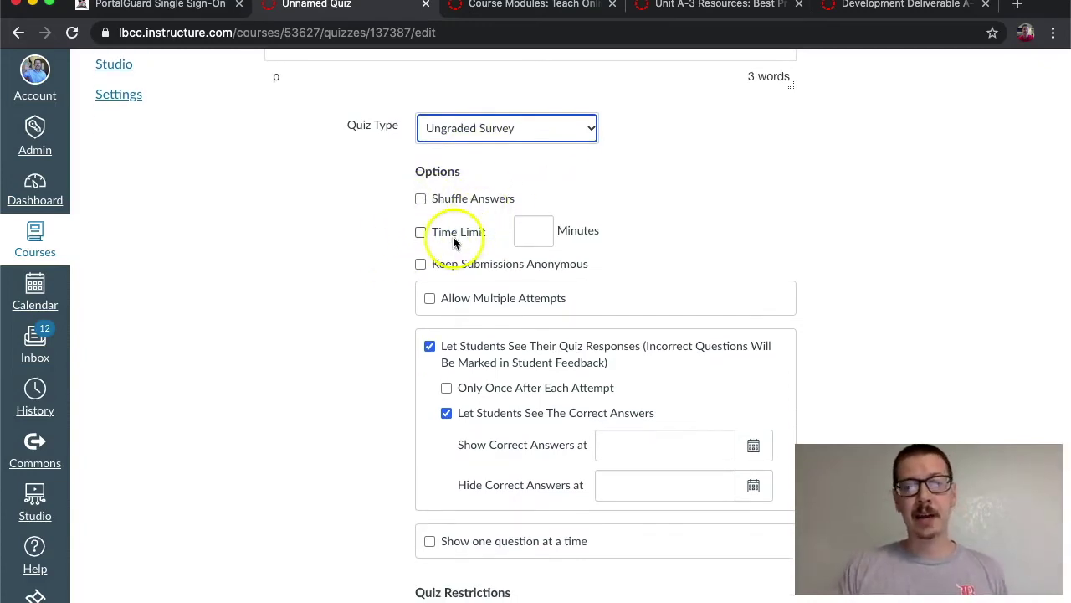
click(421, 265)
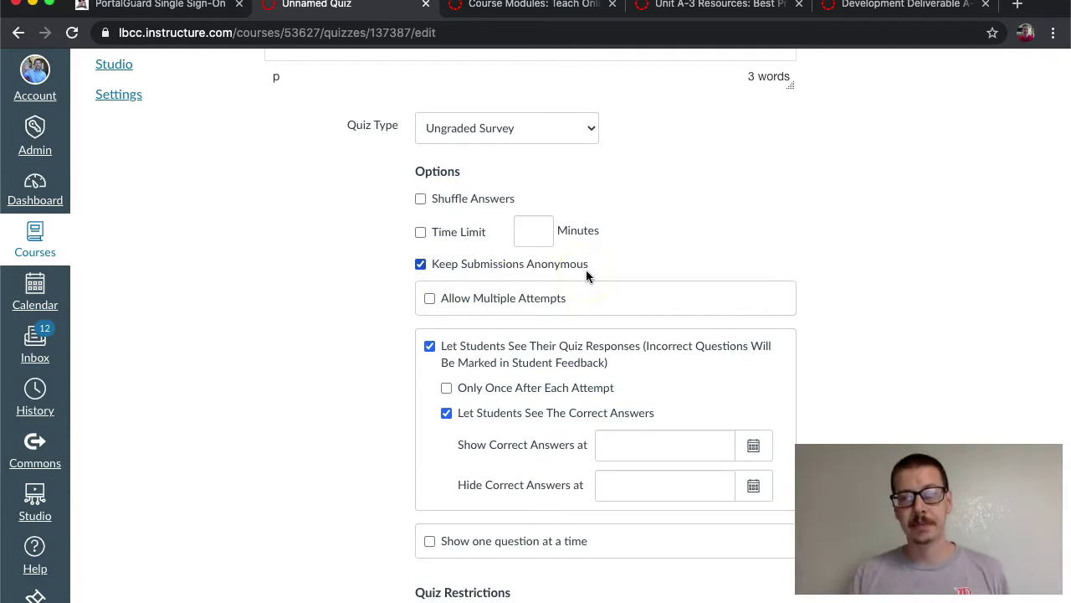
click(509, 284)
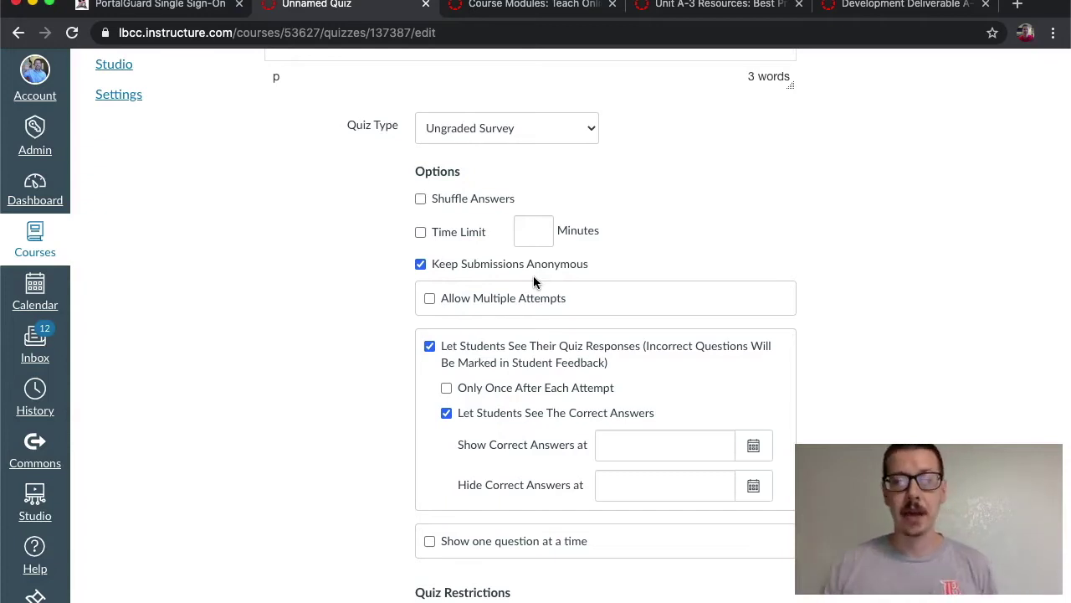
Step: Allow multiple attempts on the survey and limit the allowed attempts to 2
click(430, 298)
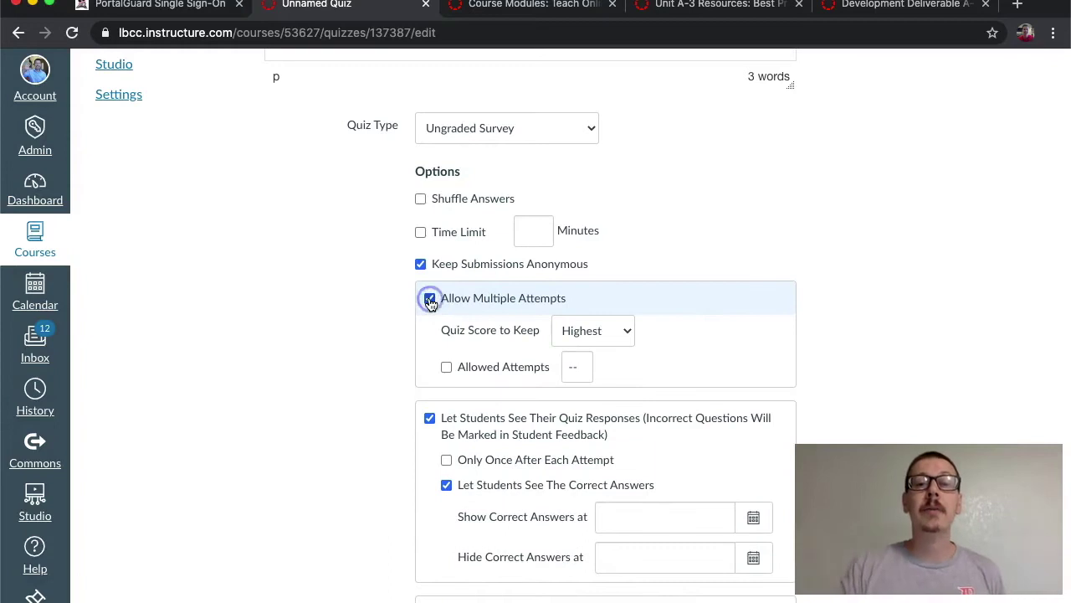
scroll(394, 323, down, 1)
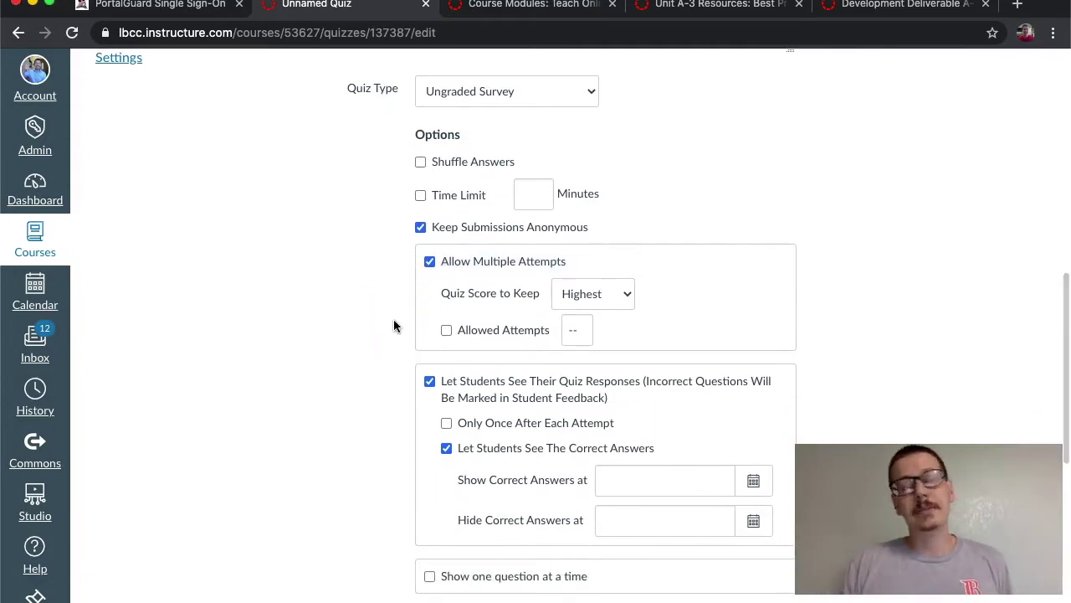
click(446, 332)
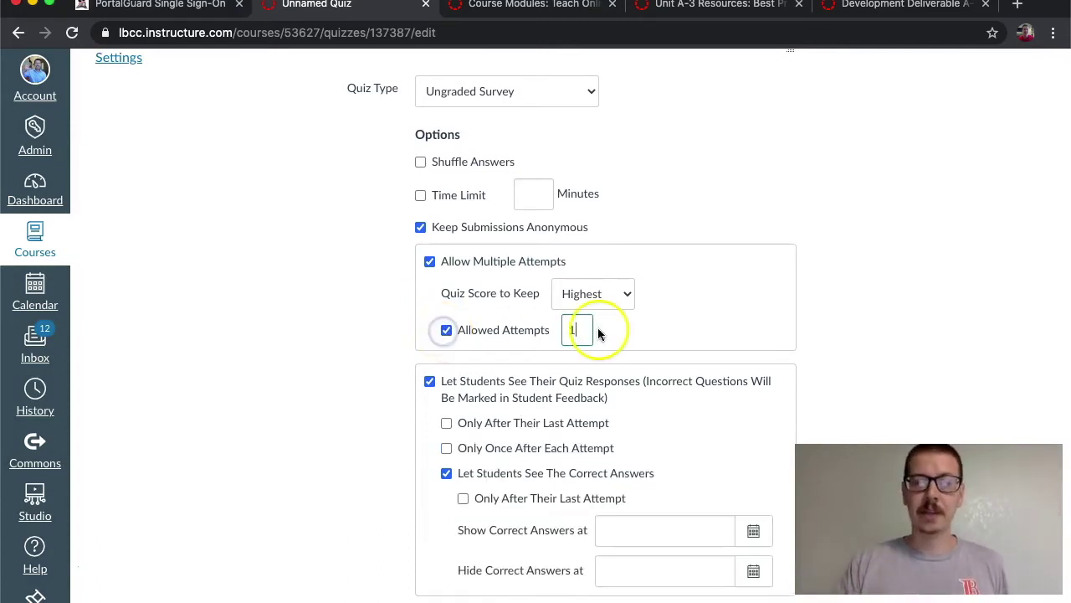
click(853, 286)
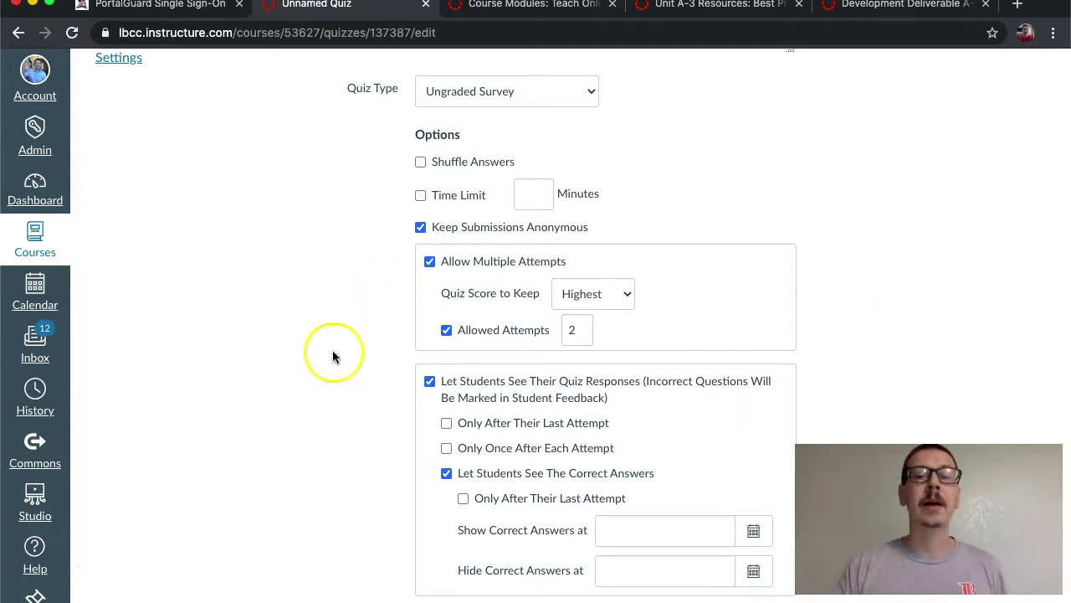
Step: Turn off the option that lets students see the correct answers
scroll(332, 352, down, 2)
scroll(332, 357, down, 1)
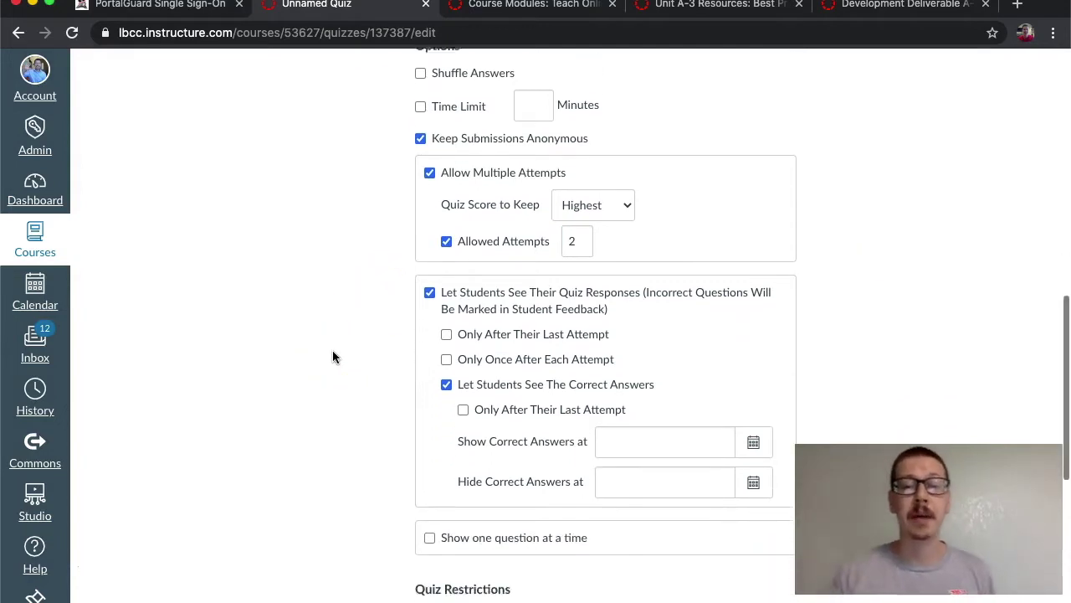
click(446, 364)
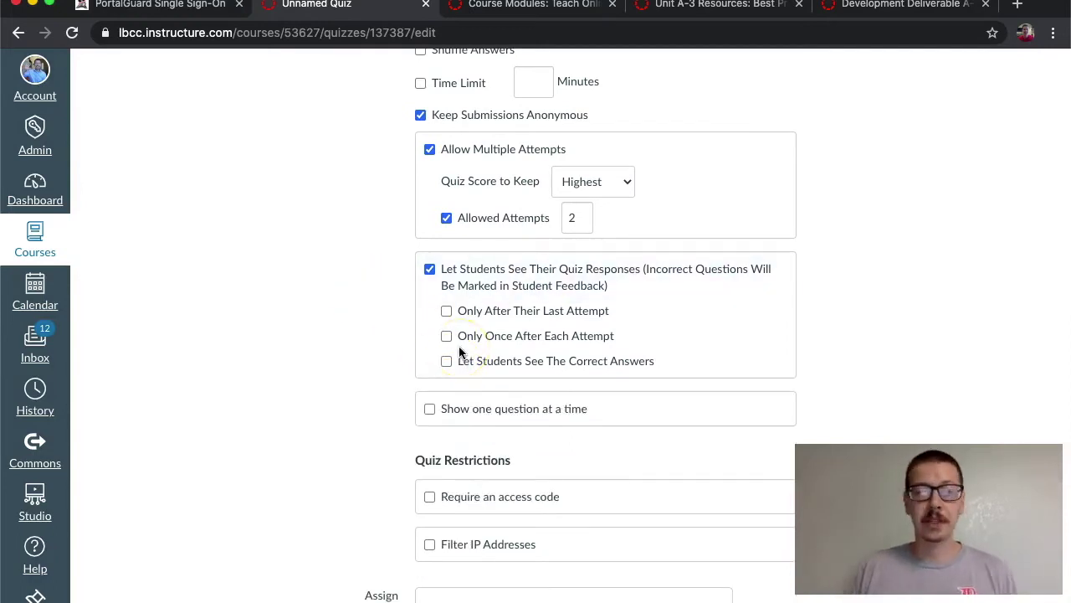
click(381, 339)
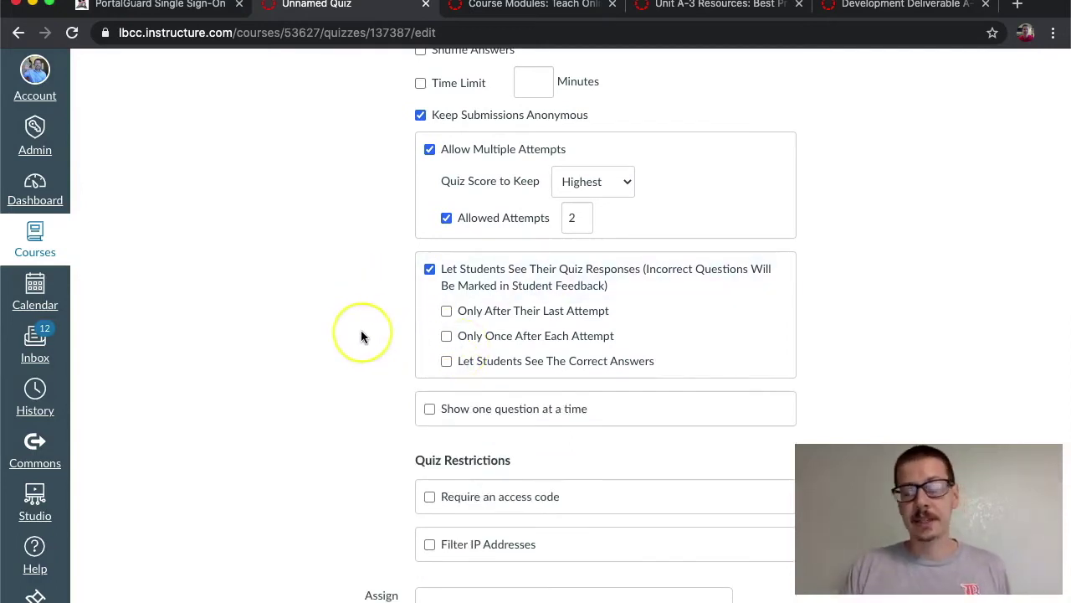
scroll(366, 310, down, 5)
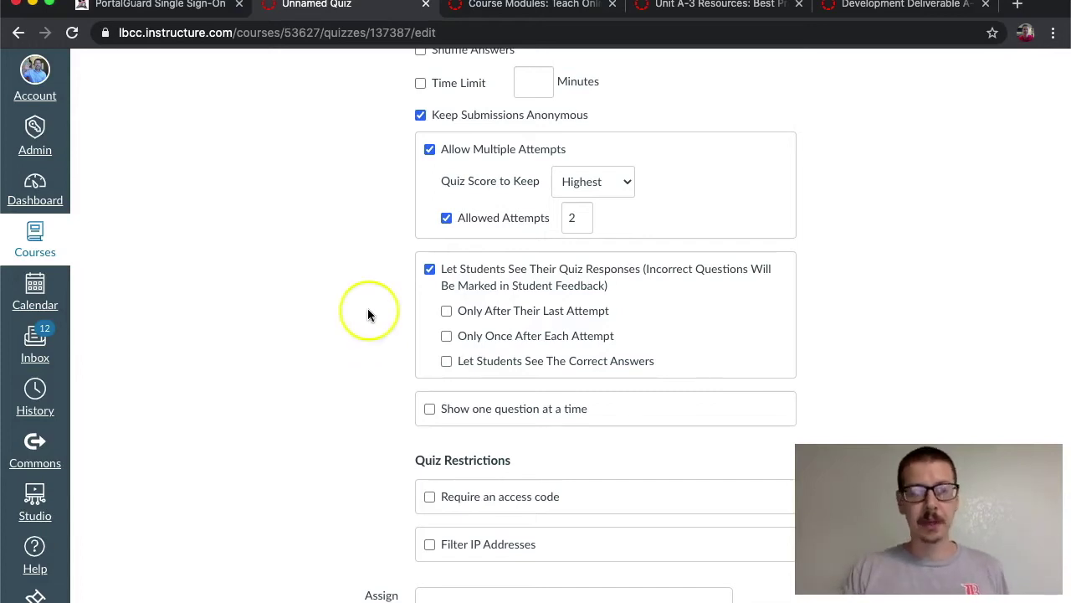
Step: Set the survey's due date to Oct 25 11:59pm and save the quiz without publishing it
click(700, 369)
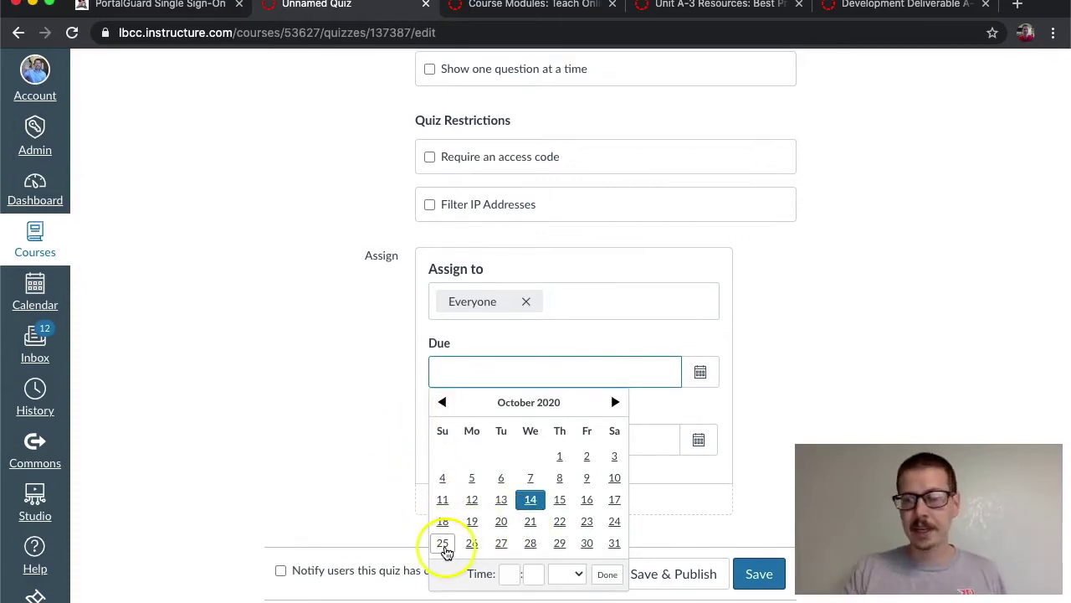
click(446, 546)
scroll(774, 384, down, 1)
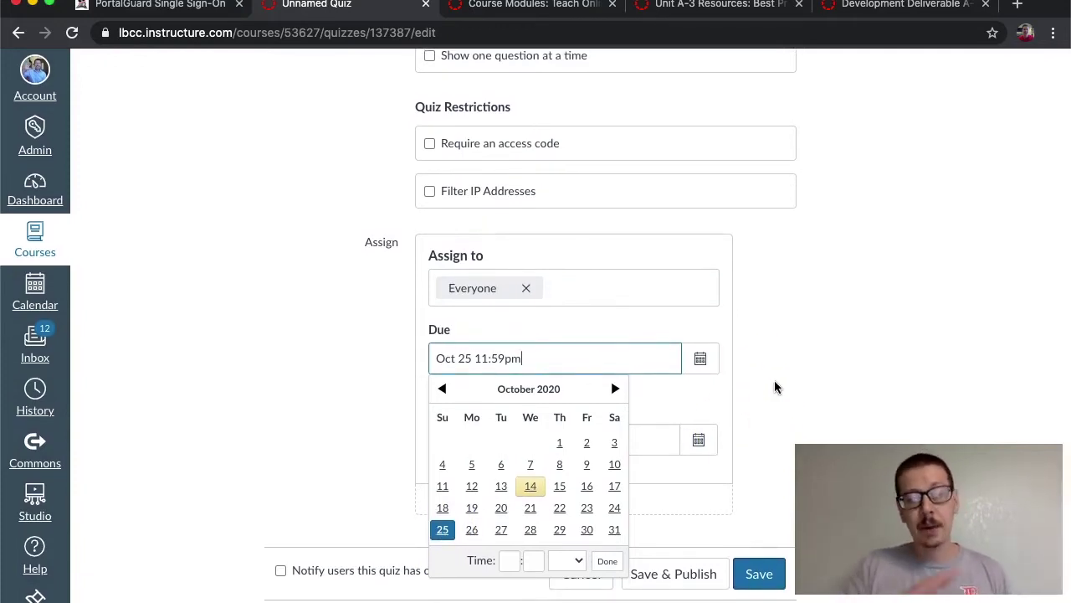
click(762, 574)
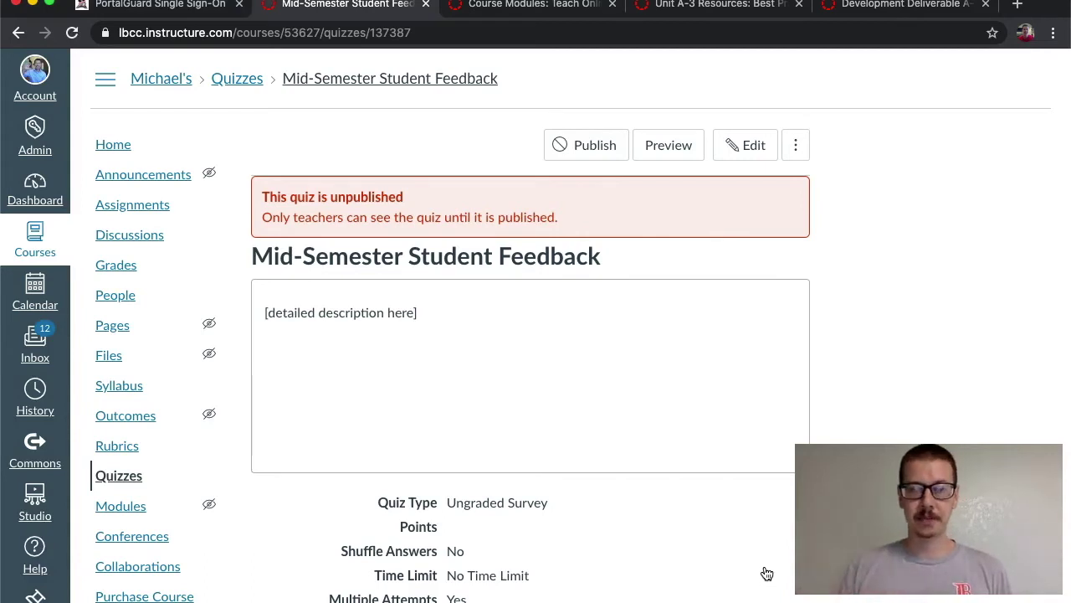
Step: Reopen the Mid-Semester Student Feedback quiz for editing and add a new question to it
click(751, 146)
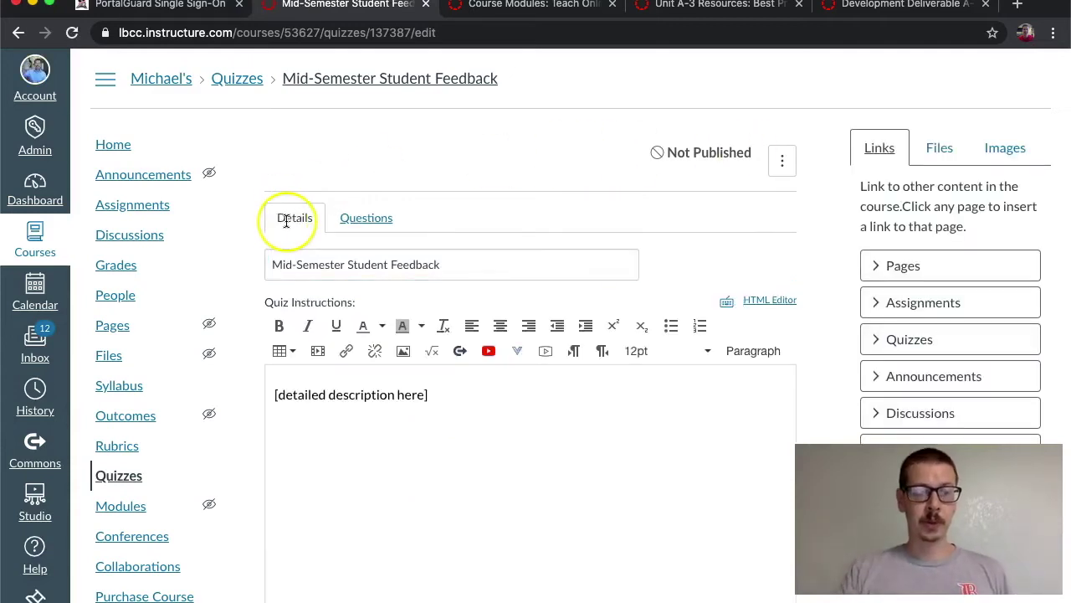
click(385, 220)
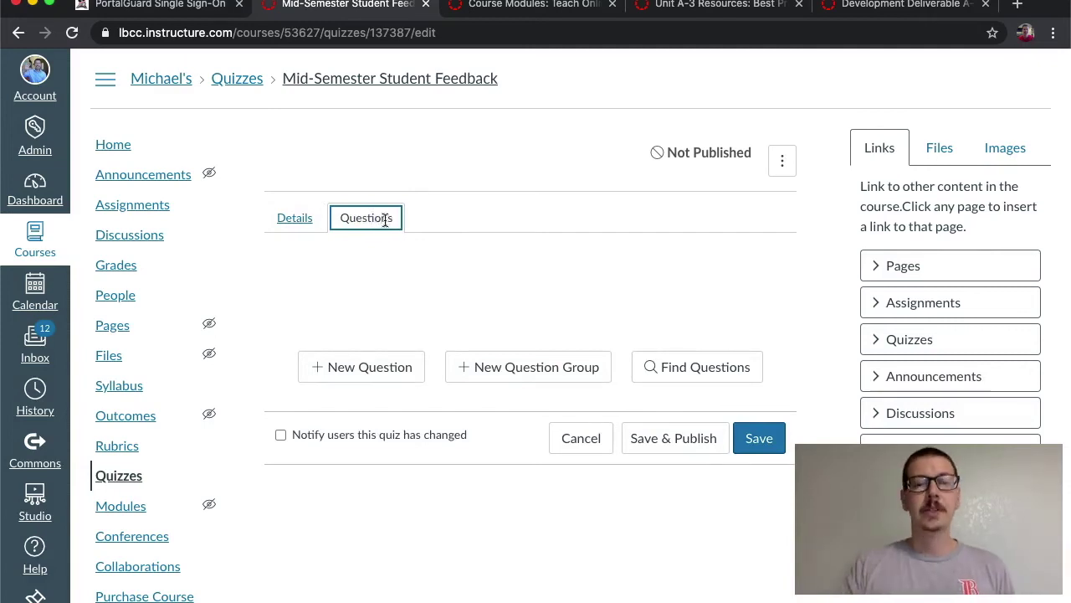
click(368, 368)
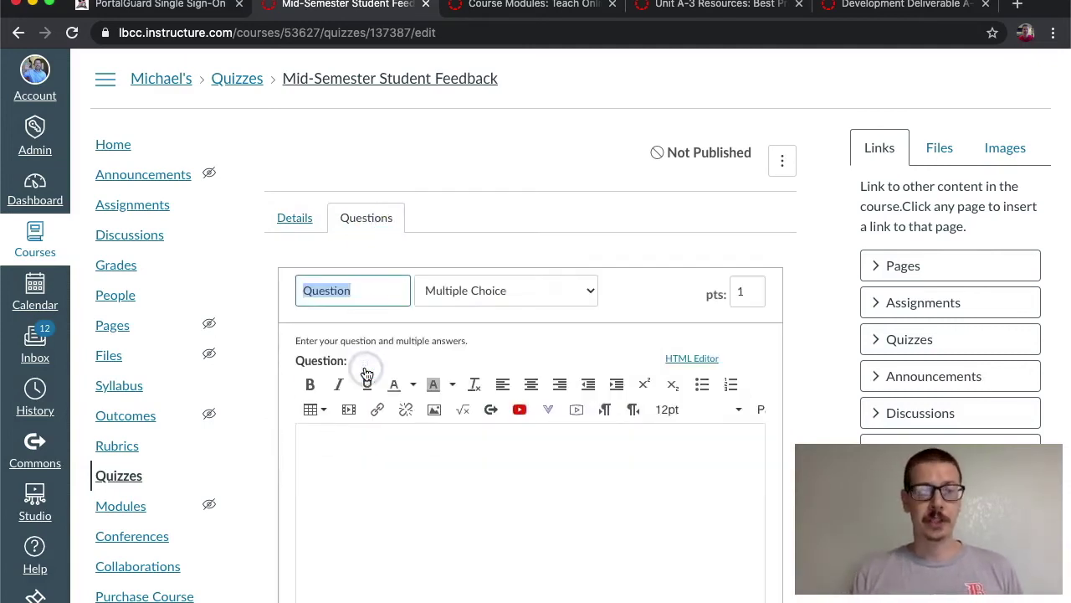
scroll(636, 171, down, 3)
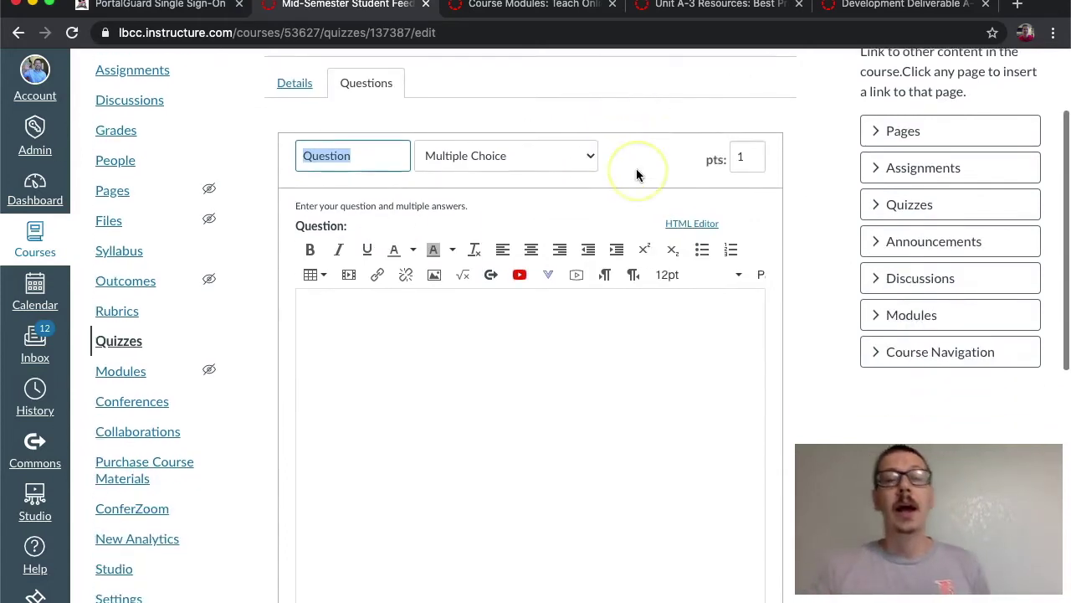
Step: Review the sample Likert-scale feedback statements on the already open Unit A-3 Resources page
click(733, 6)
scroll(603, 390, down, 3)
scroll(604, 391, down, 3)
scroll(604, 392, up, 1)
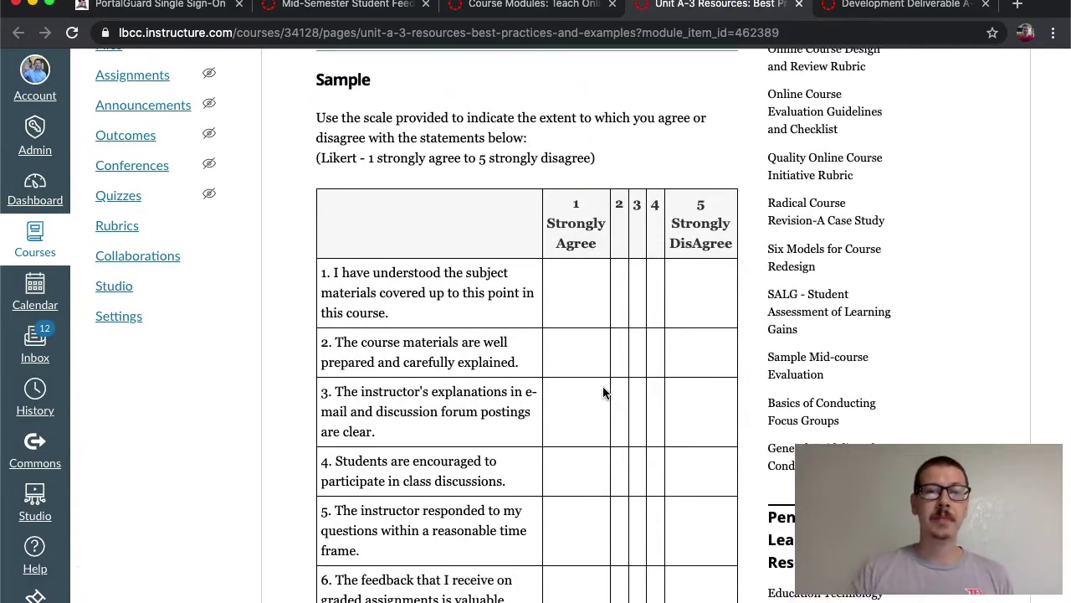
scroll(604, 392, down, 1)
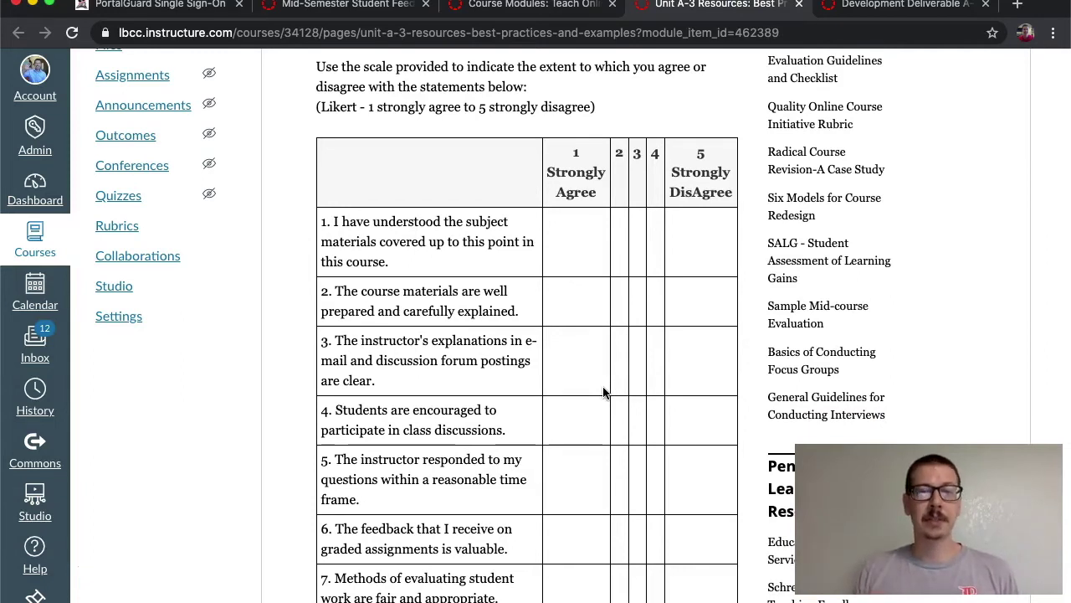
Step: Return to the Mid-Semester Student Feedback quiz and set the new question's type to Multiple Dropdowns
click(370, 8)
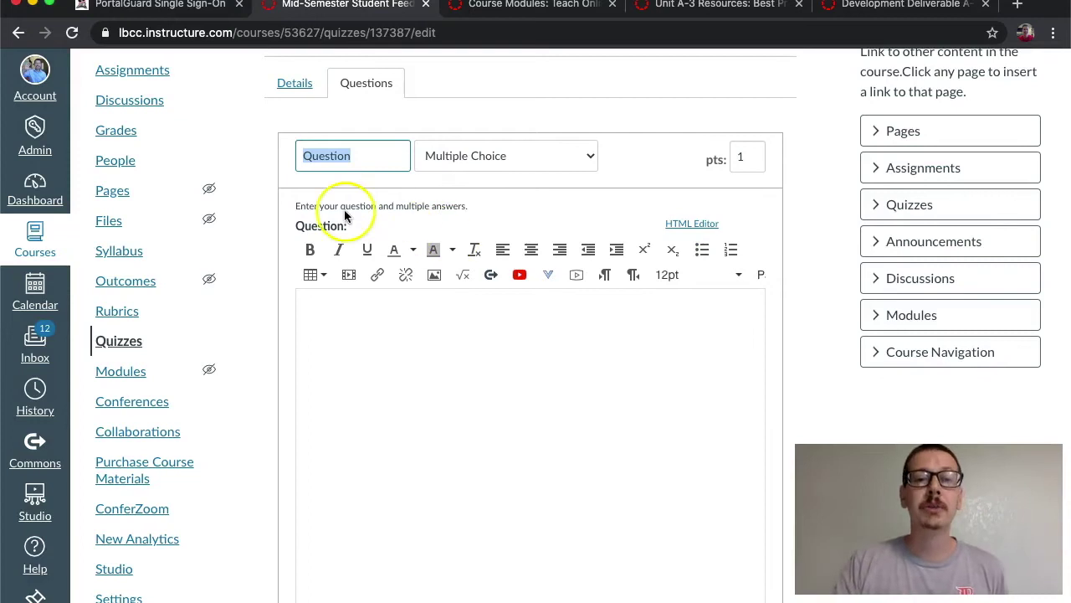
click(579, 155)
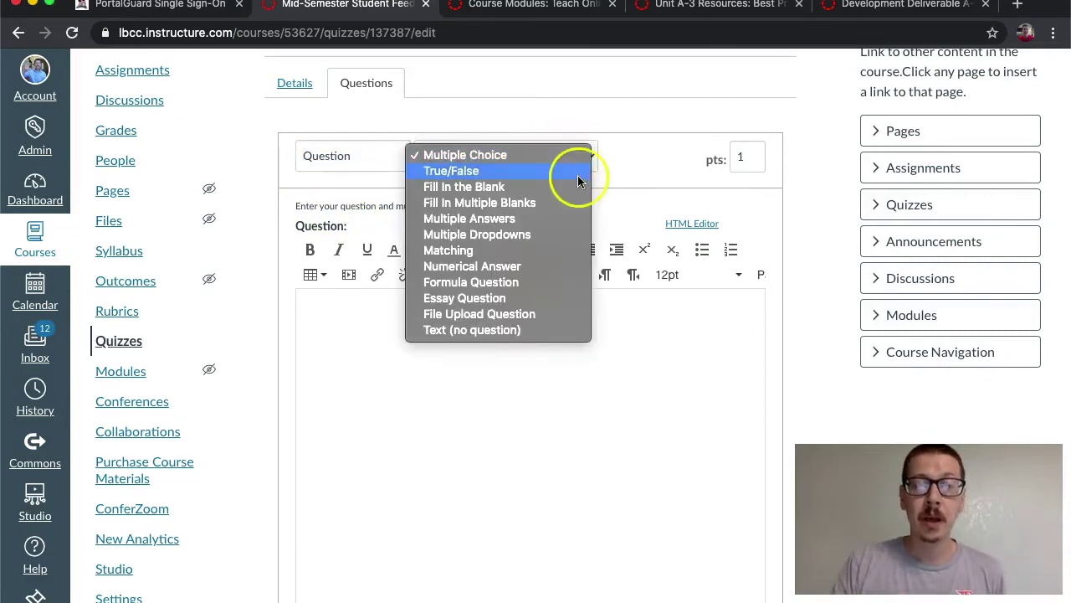
click(528, 237)
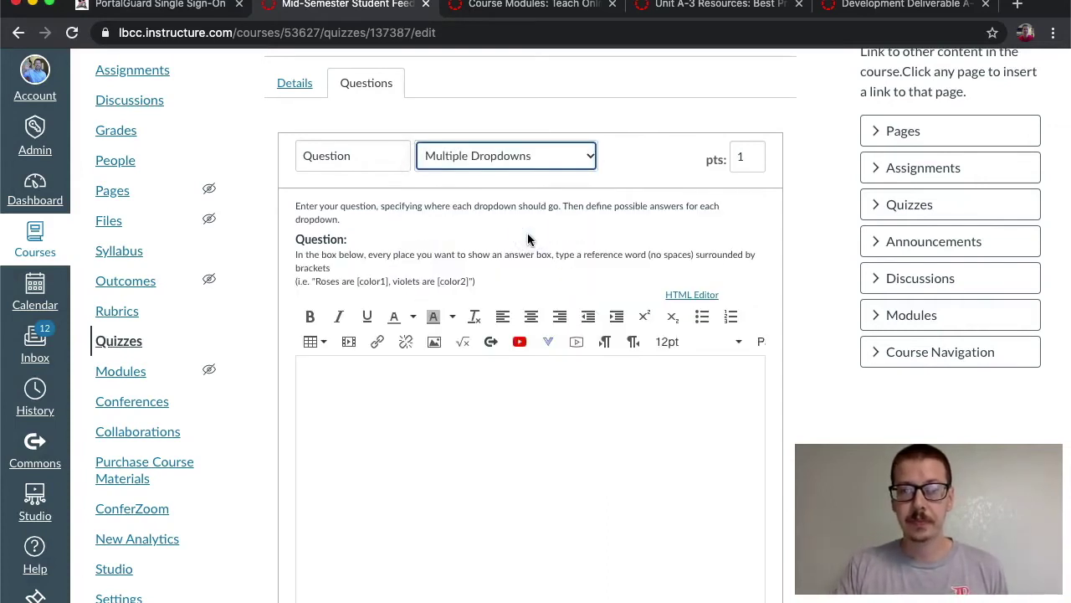
Step: Insert a table with two columns and three rows in the question text
scroll(792, 250, down, 3)
click(442, 282)
scroll(270, 305, down, 2)
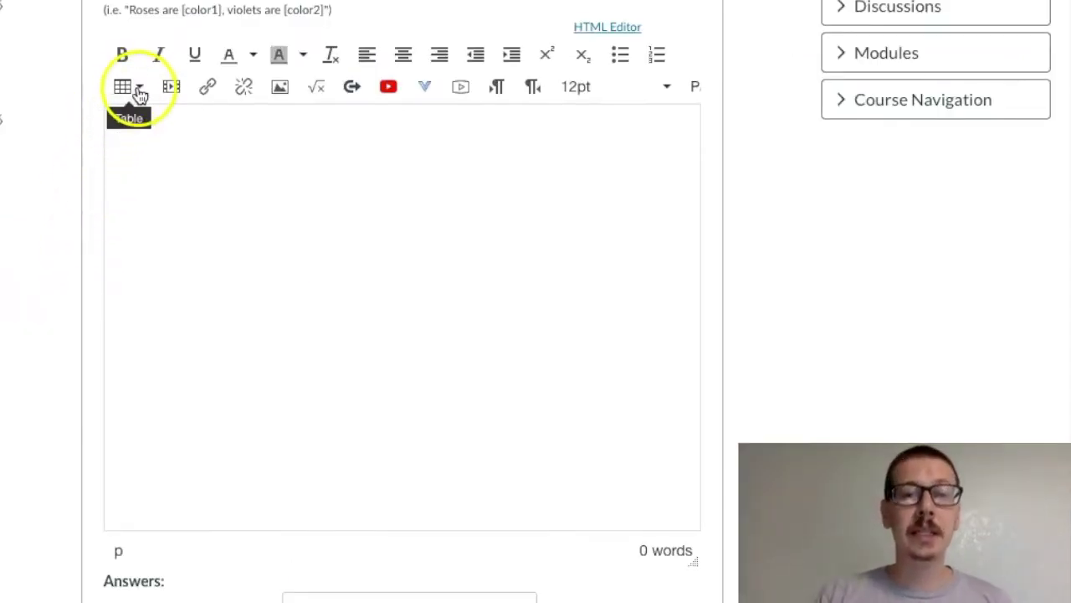
click(139, 91)
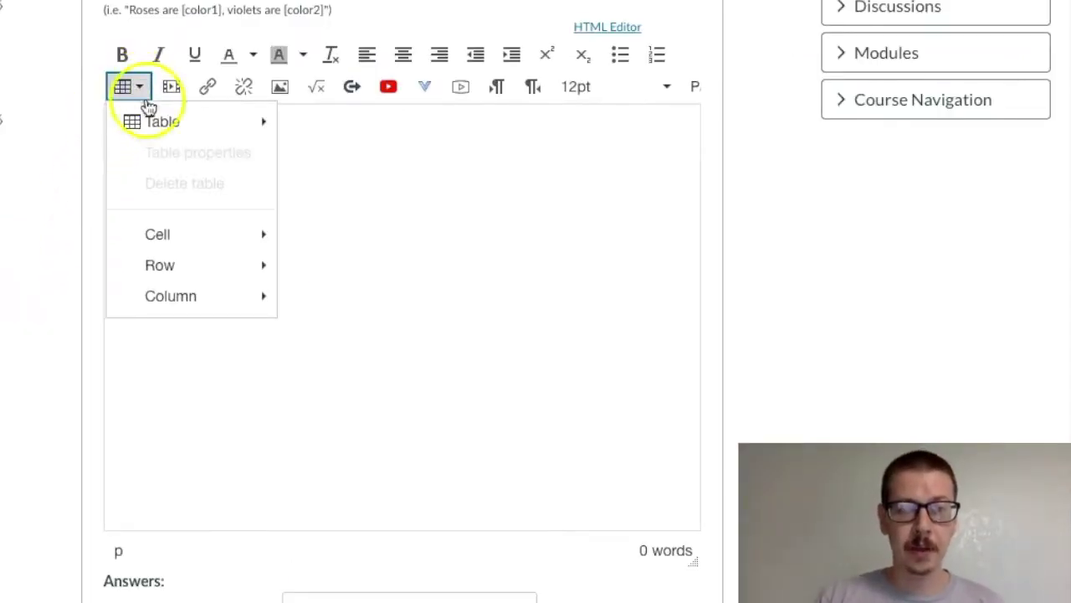
mouse_move(167, 125)
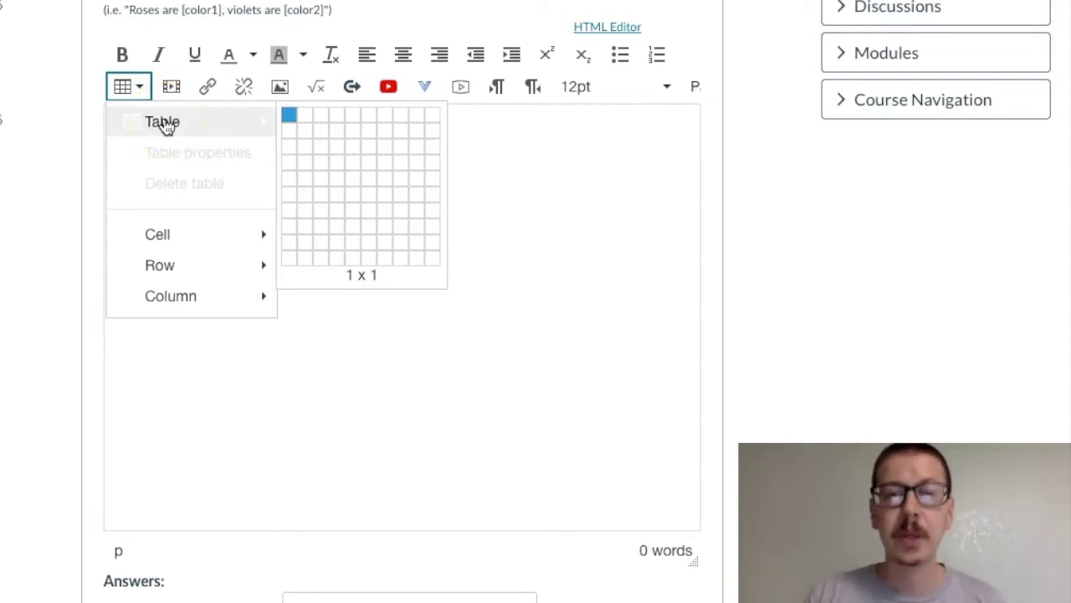
click(307, 146)
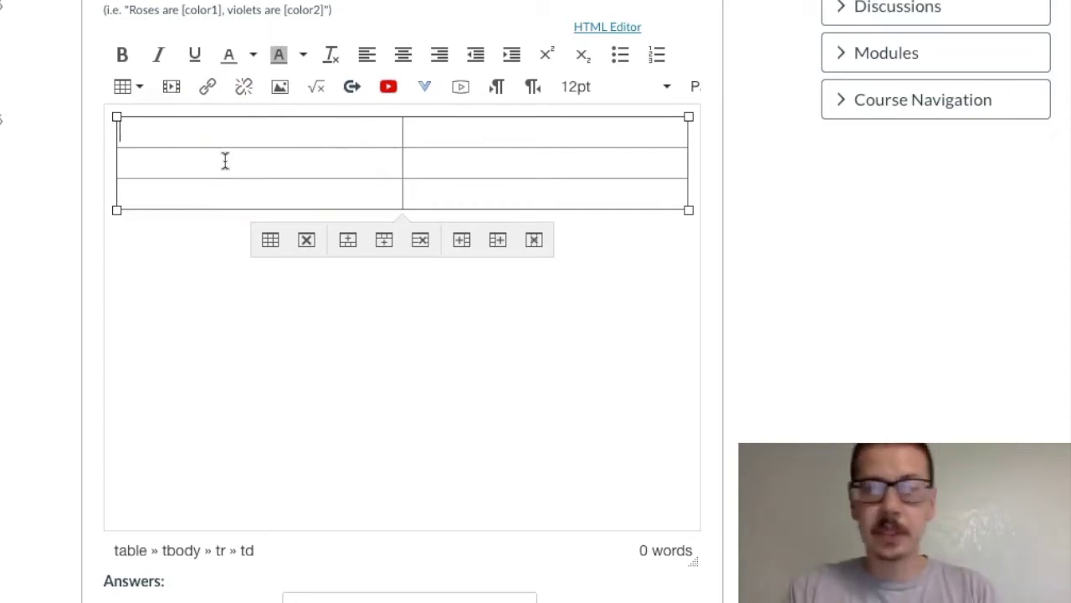
Step: Enter "The Canvas portion of this class is organized and clear." in the table's first row, first column
text(Th)
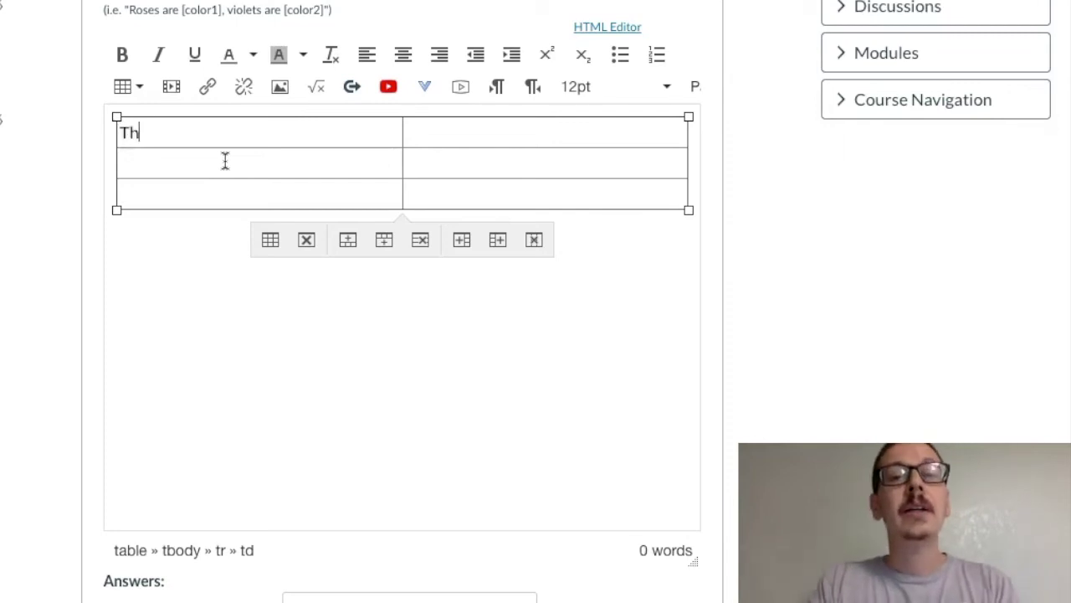
text(e Canva)
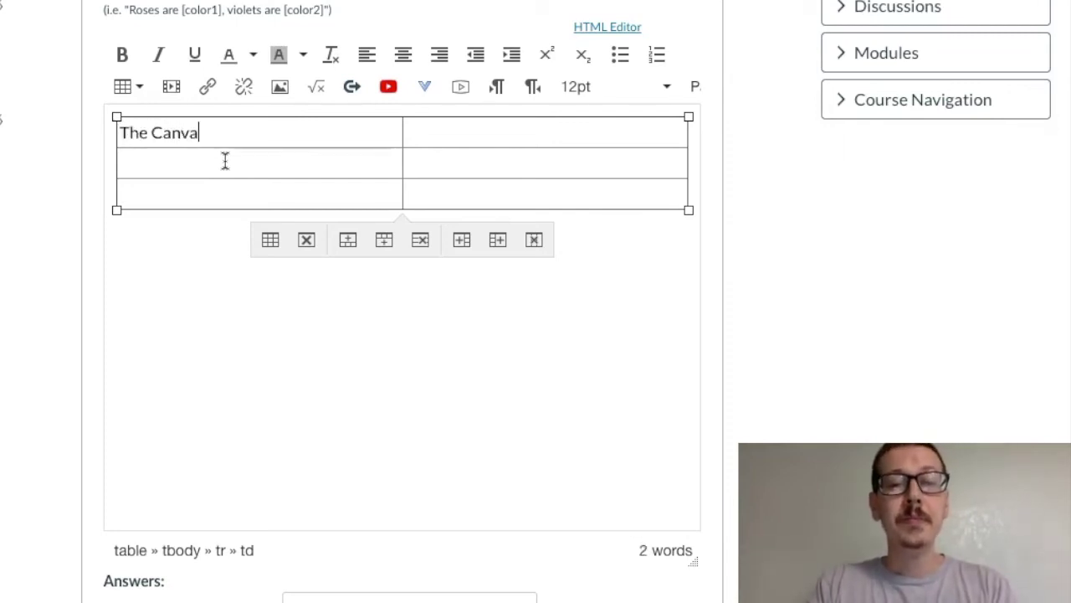
text(s portion of th)
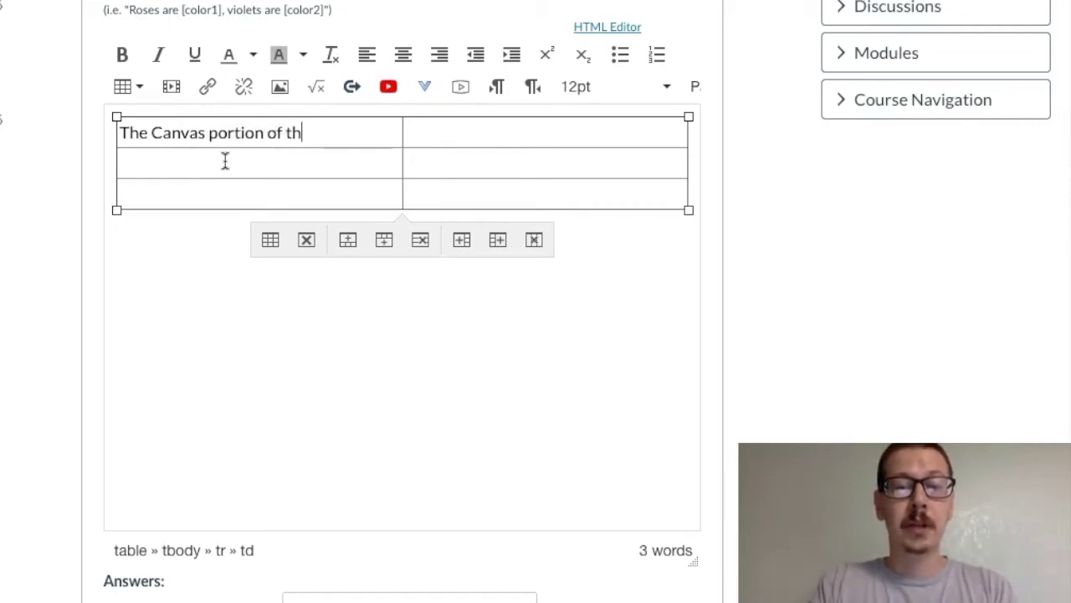
text(is class is o)
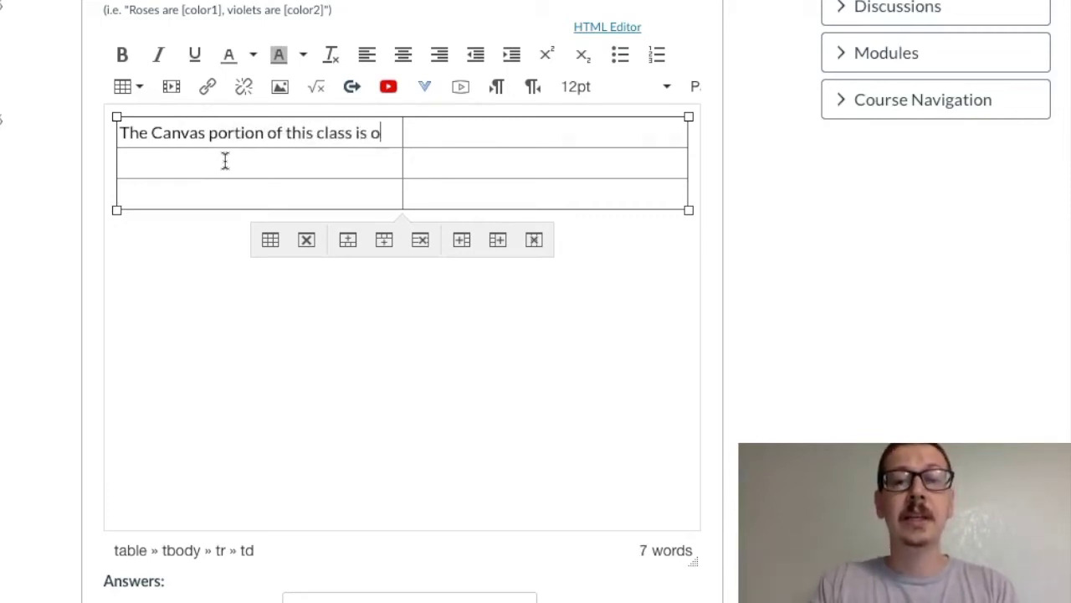
text(rganized and clear.)
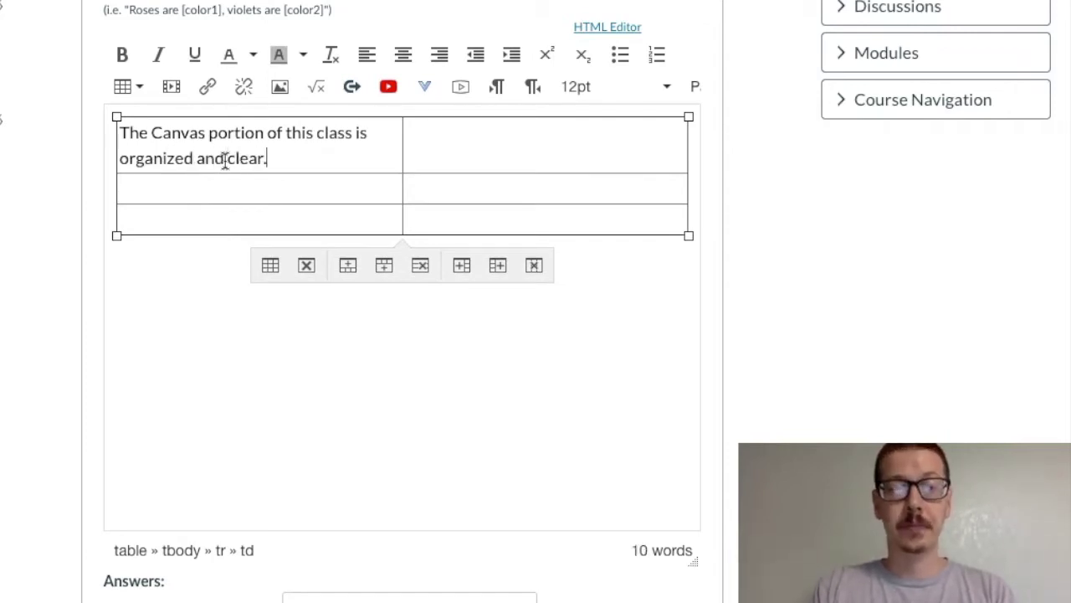
Step: Enter "The weekly ConferZoom meetings help me learn class material." in the second row of the first column
key(Down)
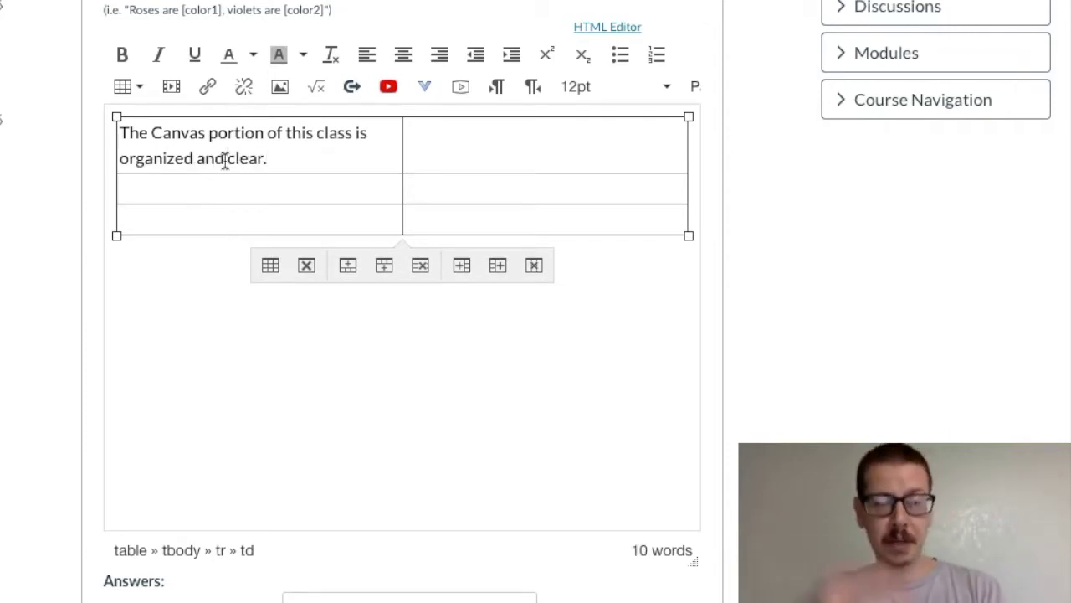
text(The weekly ConferZoom meetings)
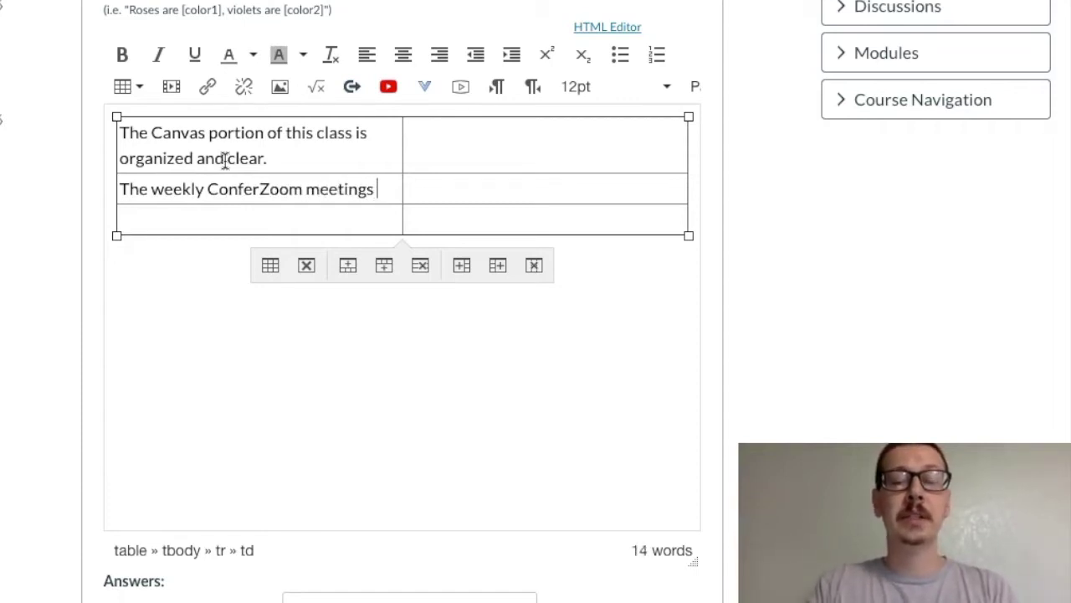
text( help )
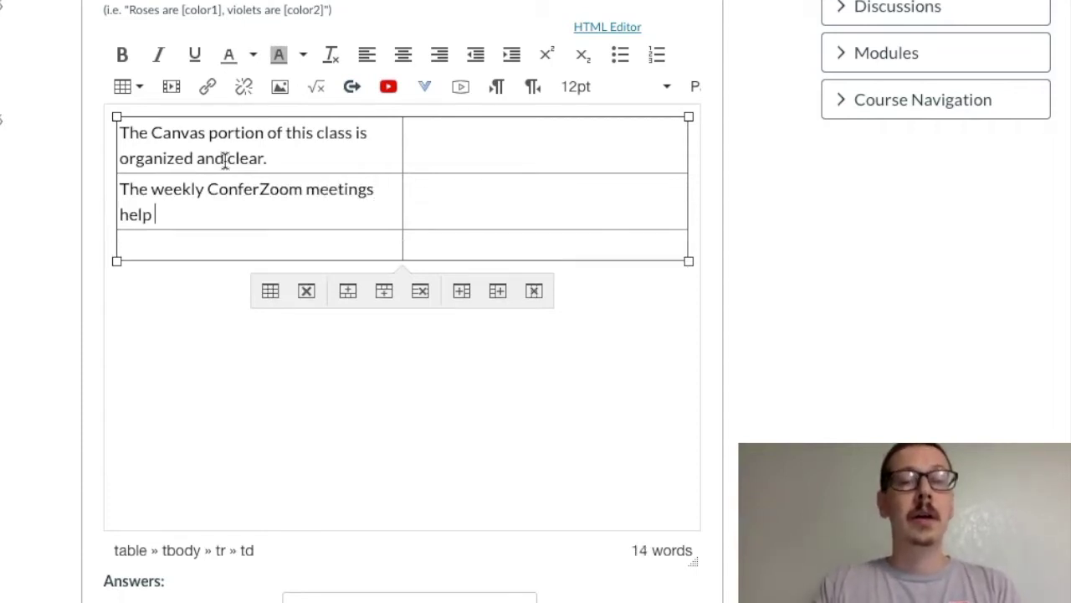
text(me learn clas)
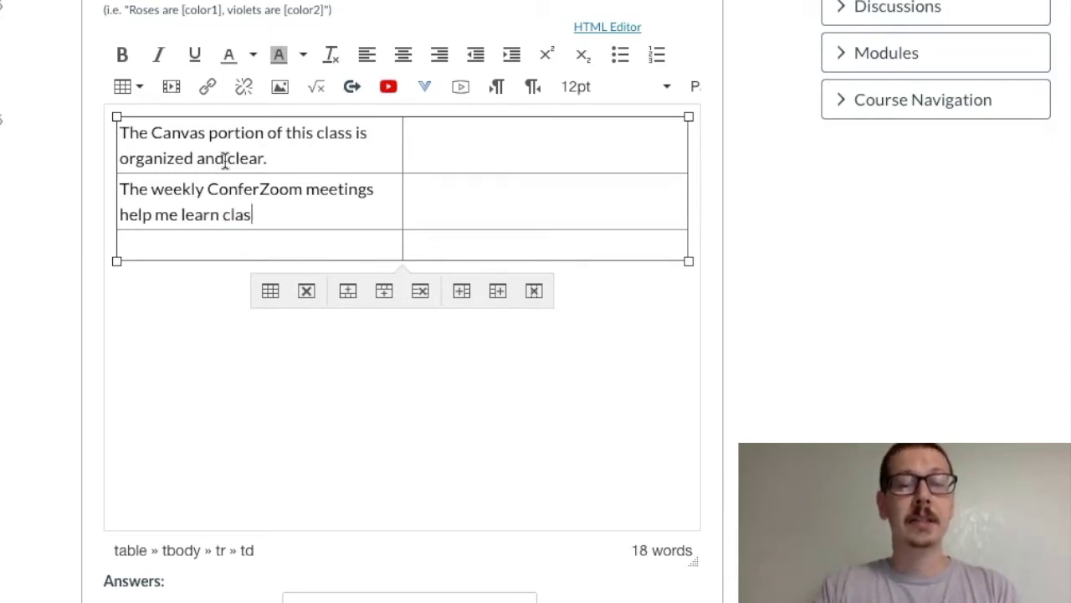
text(s material.)
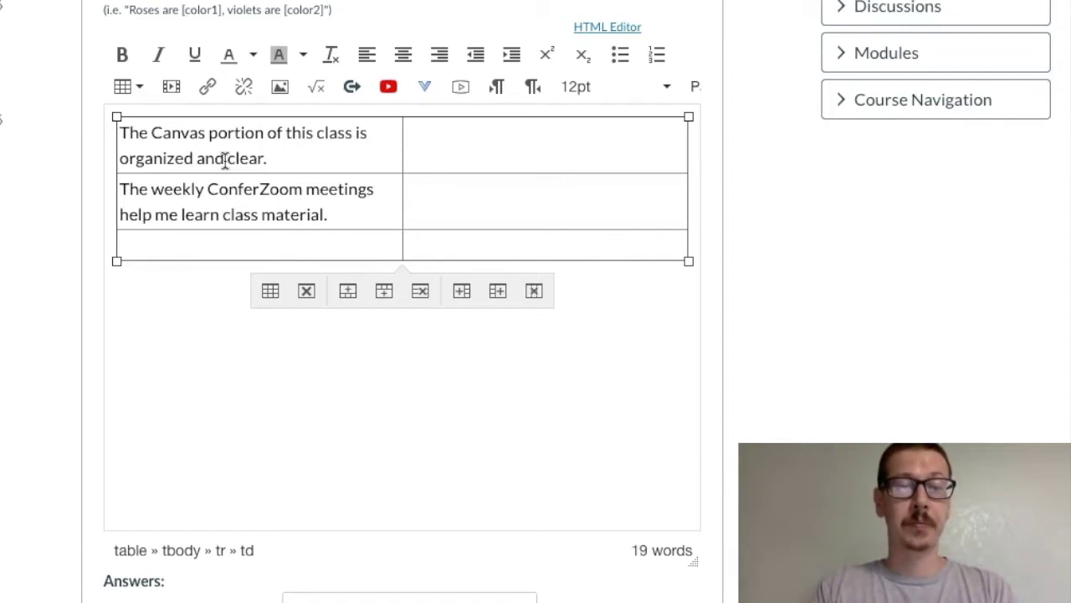
Step: Enter "My instructor is here to help me and I feel comfortable asking questions." in the third row of the first column
key(Down)
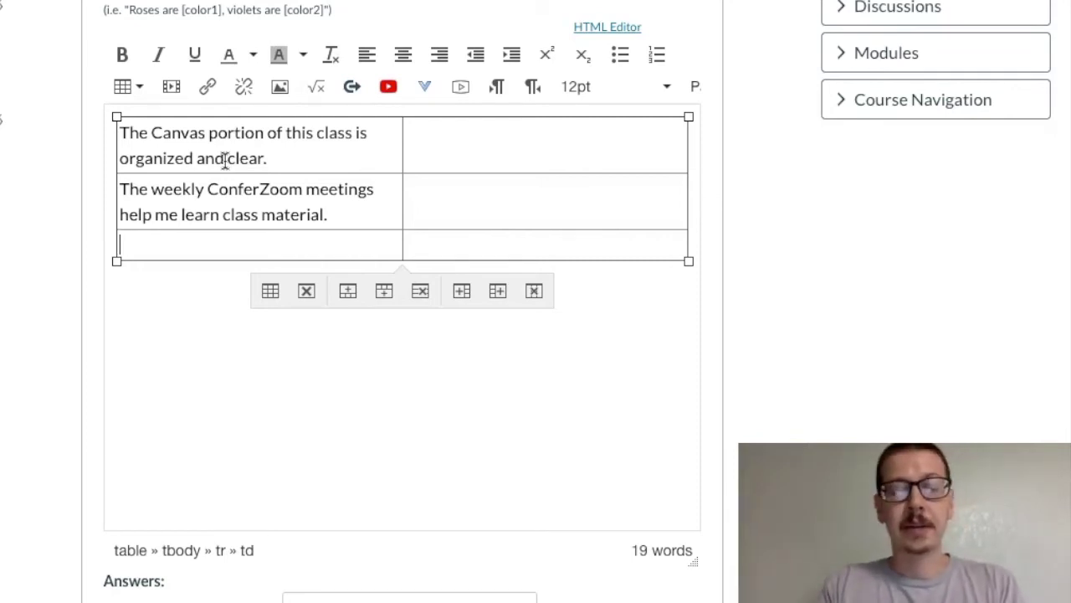
text(My instr)
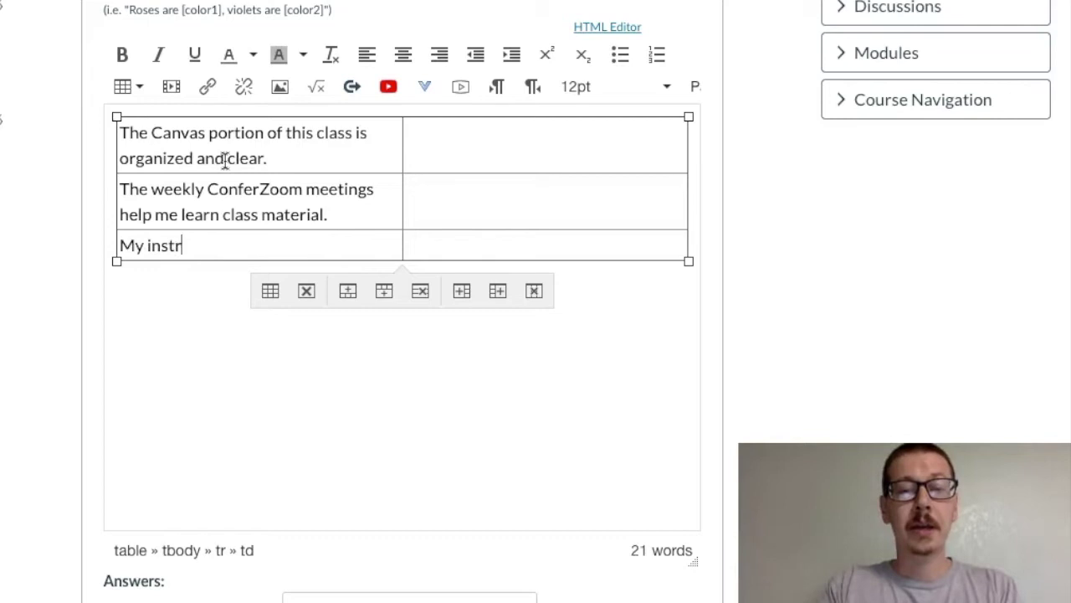
text(uctor )
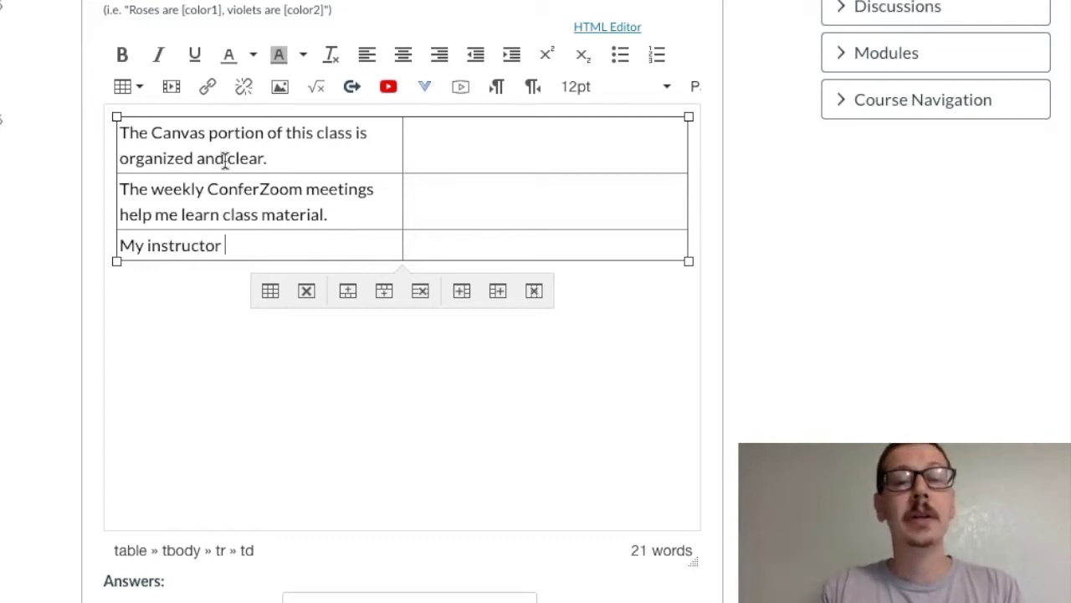
text(is here t)
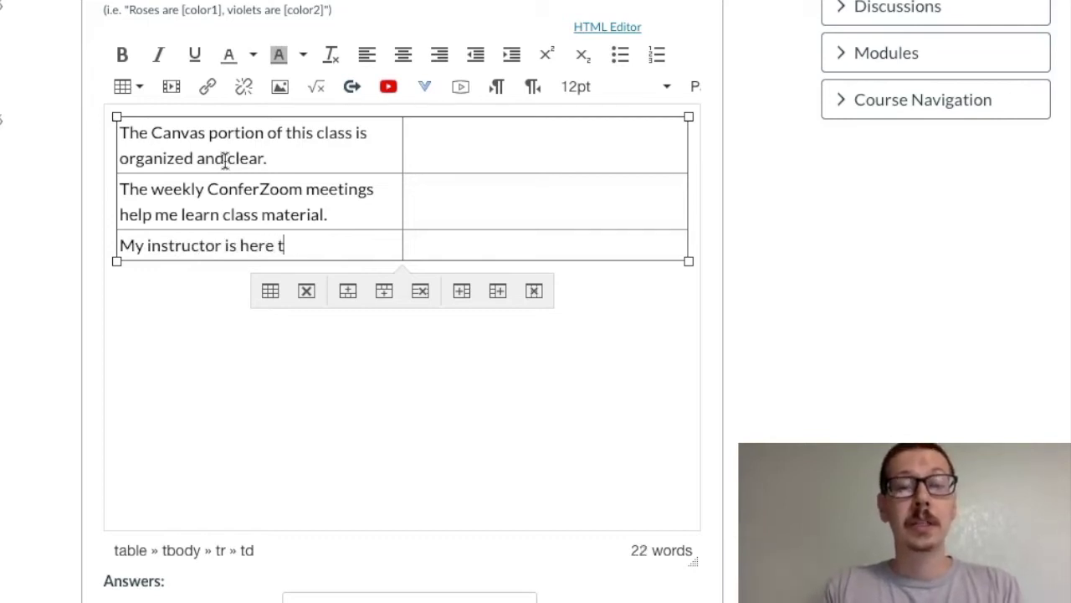
text(o help me)
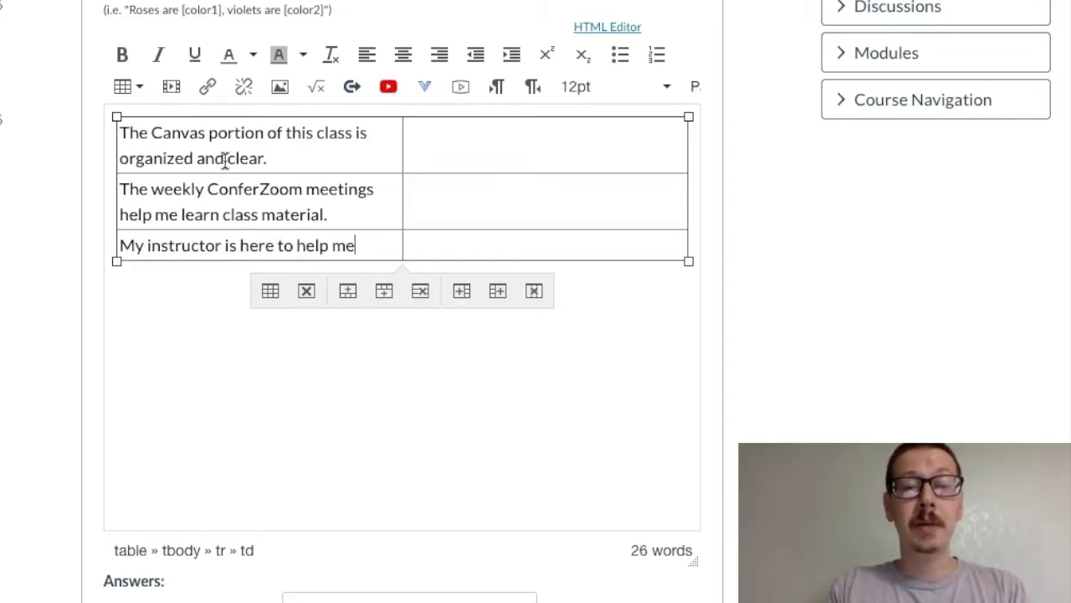
text( and I feee)
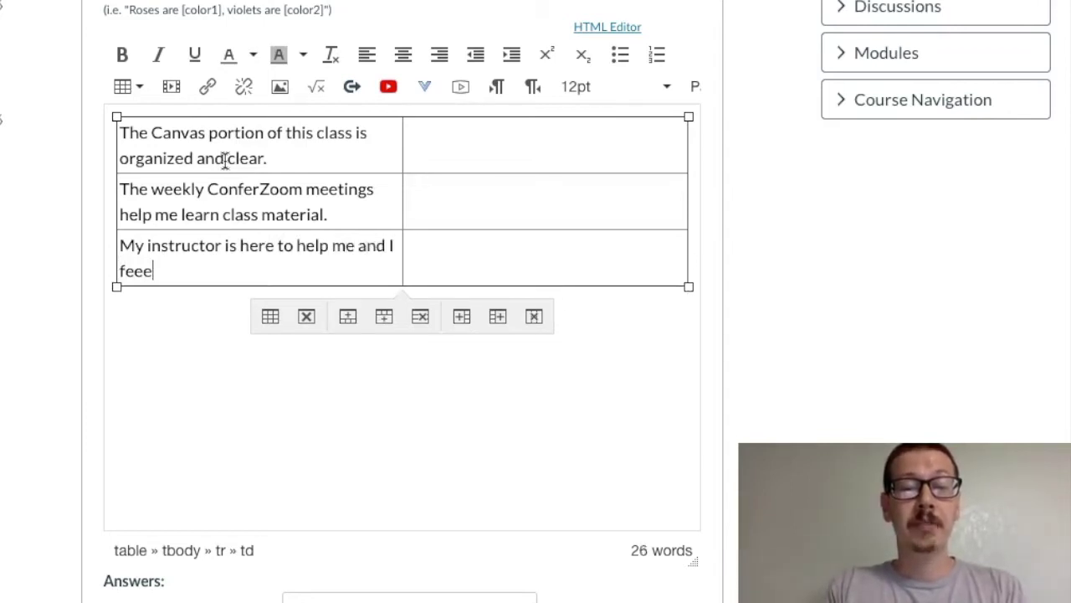
key(BackSpace)
text(l comfo)
key(BackSpace)
key(BackSpace)
text(comfora)
key(BackSpace)
text(tale)
key(BackSpace)
key(BackSpace)
text(b)
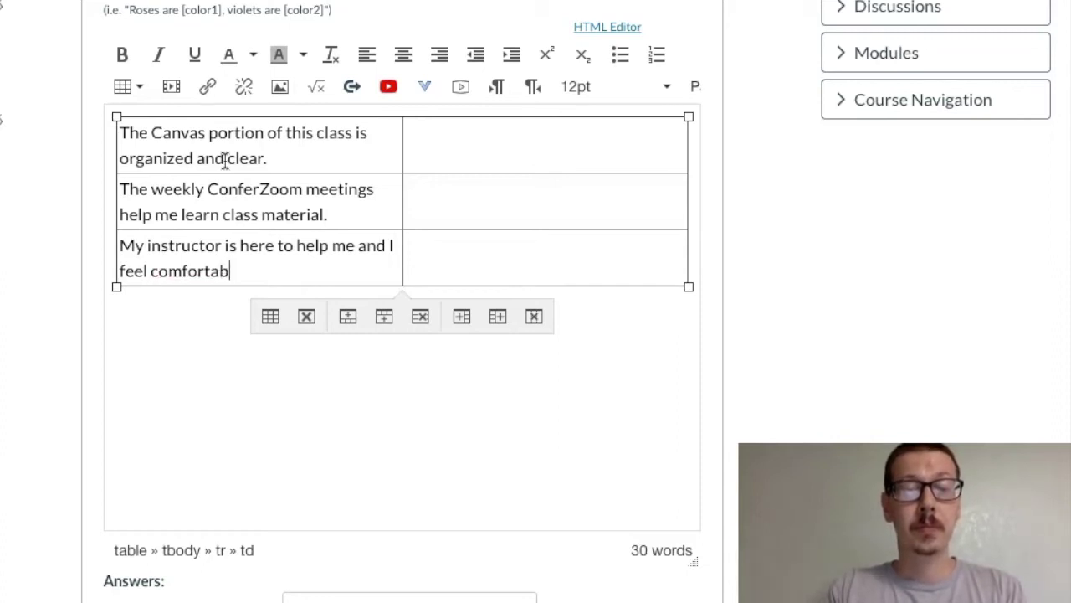
text(le asking questions.)
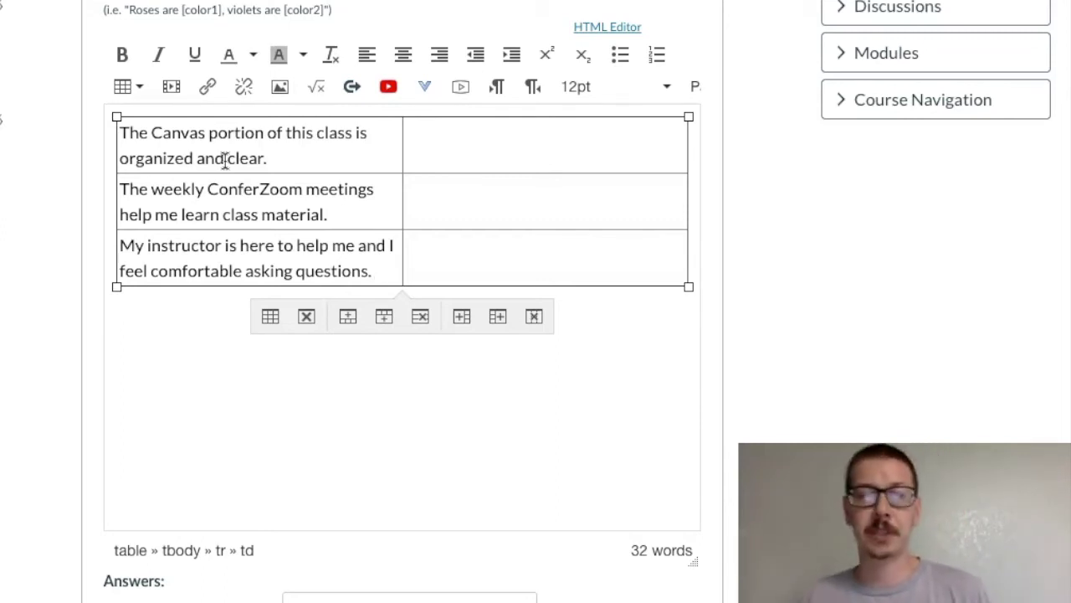
Step: Enter the reference word "[canvas]" in the second column of the table's first row
click(488, 139)
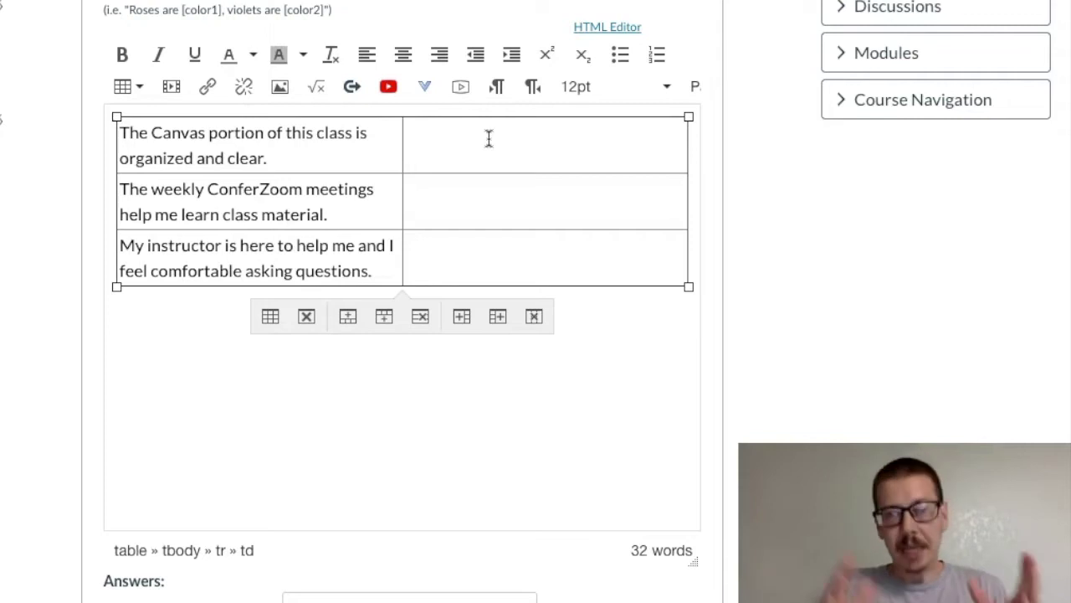
click(488, 138)
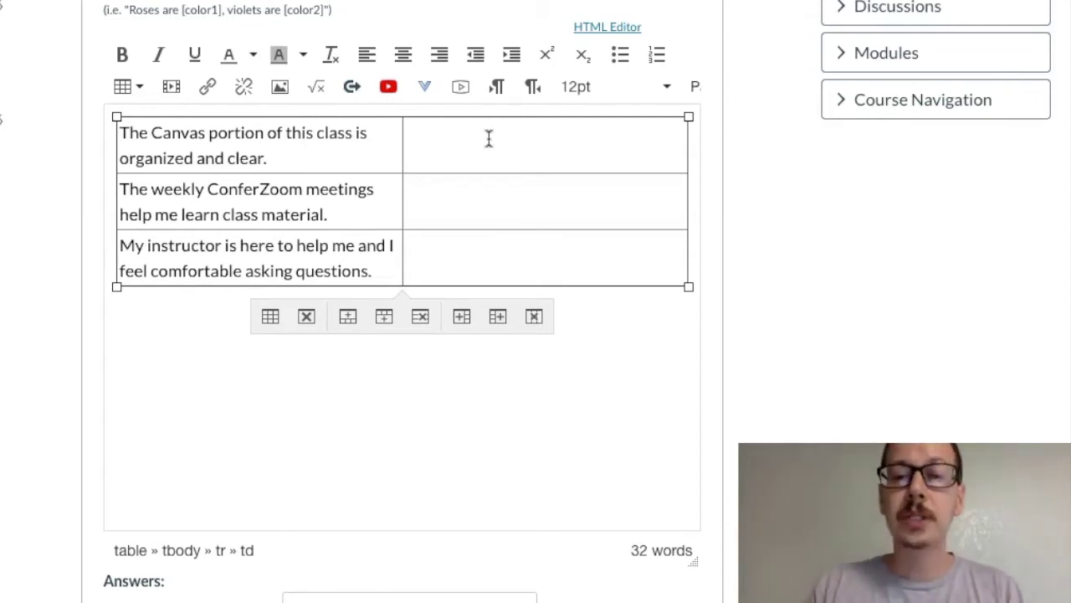
text([)
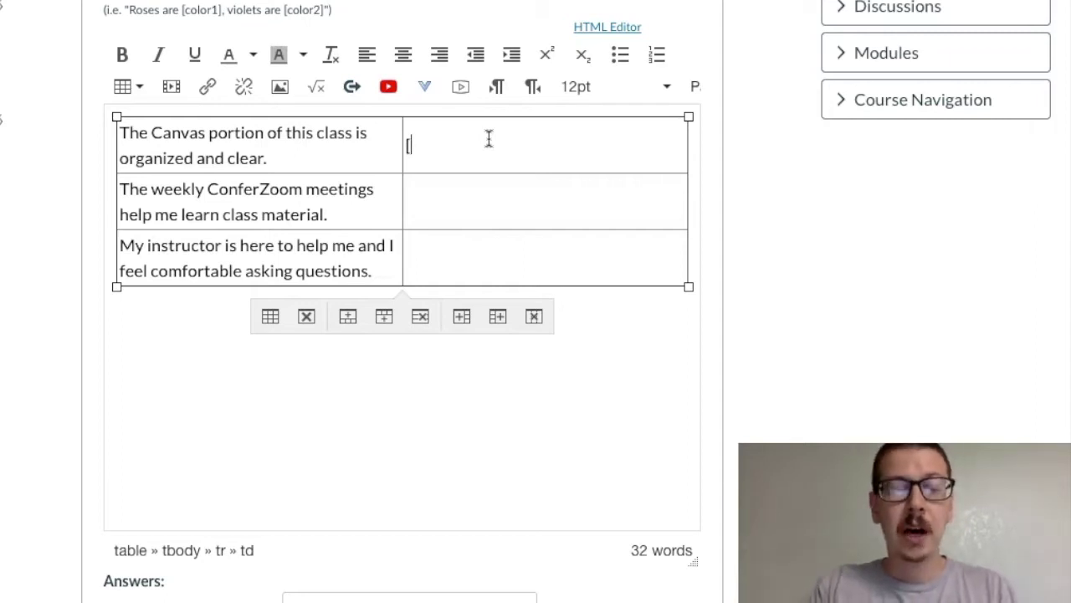
text(canvas])
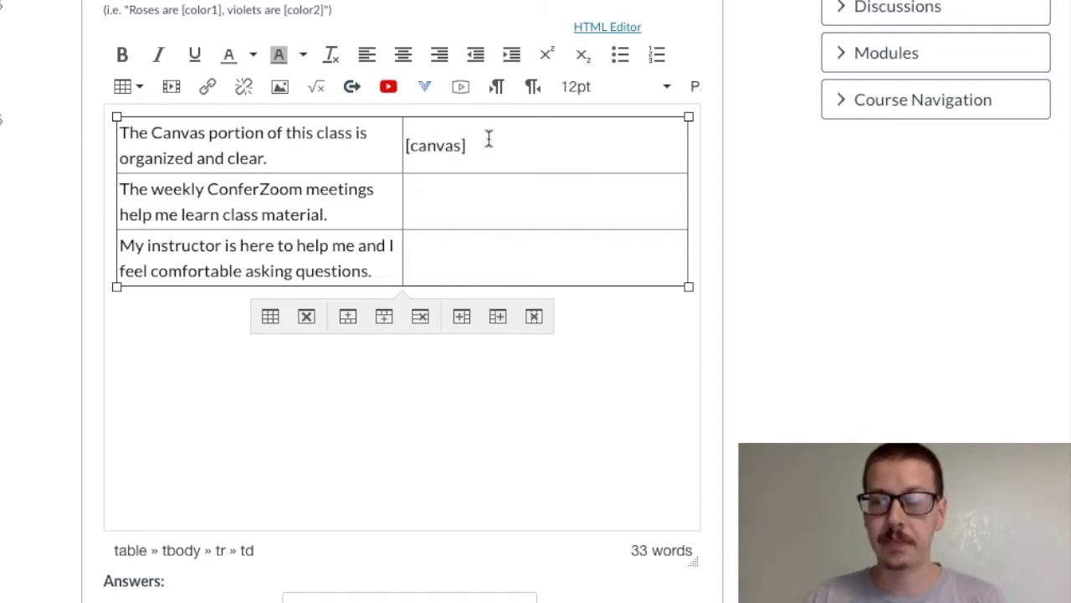
Step: Enter the reference words "[zoom]" and "[instructor]" in the second column of the table's second and third rows
key(Down)
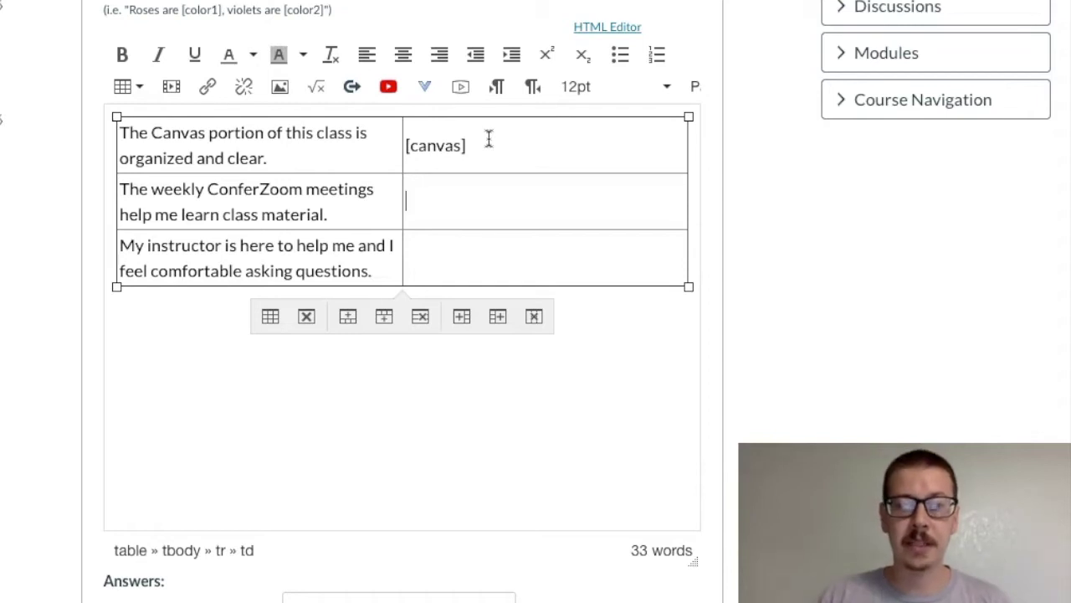
text([)
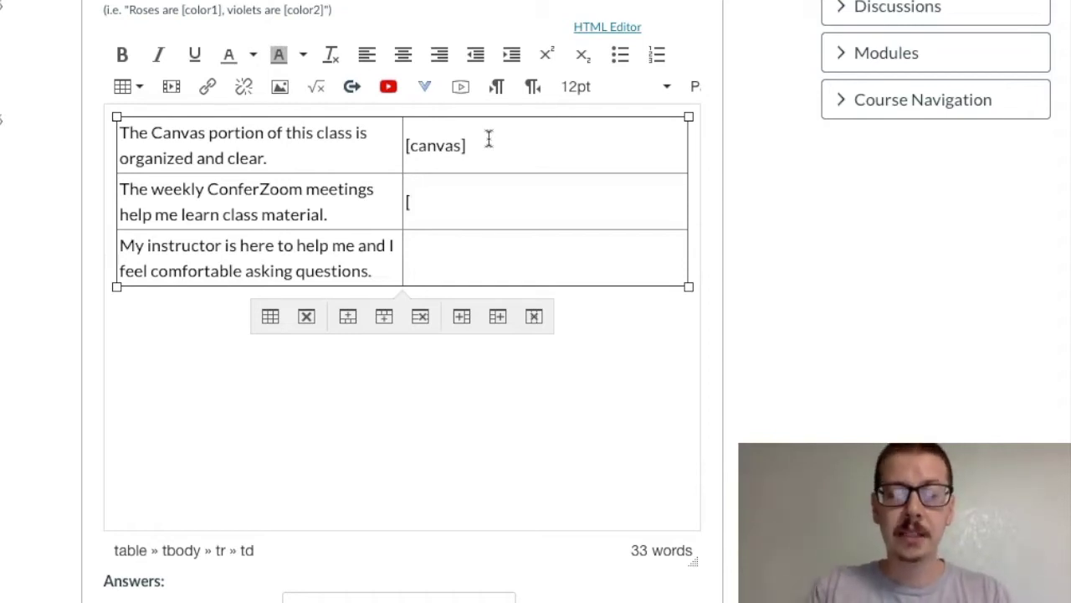
text(zoom])
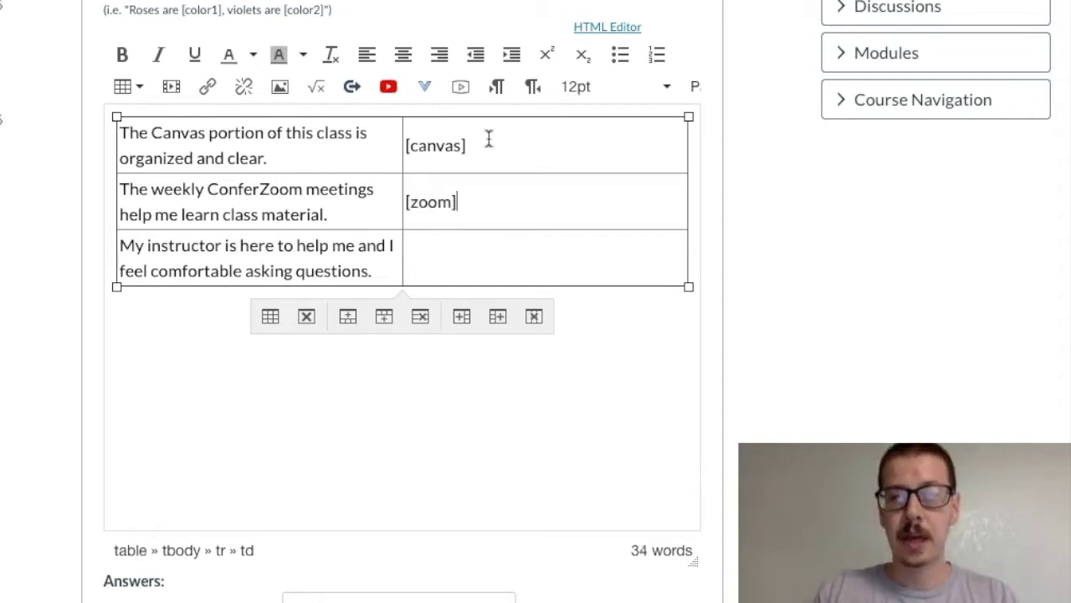
key(Down)
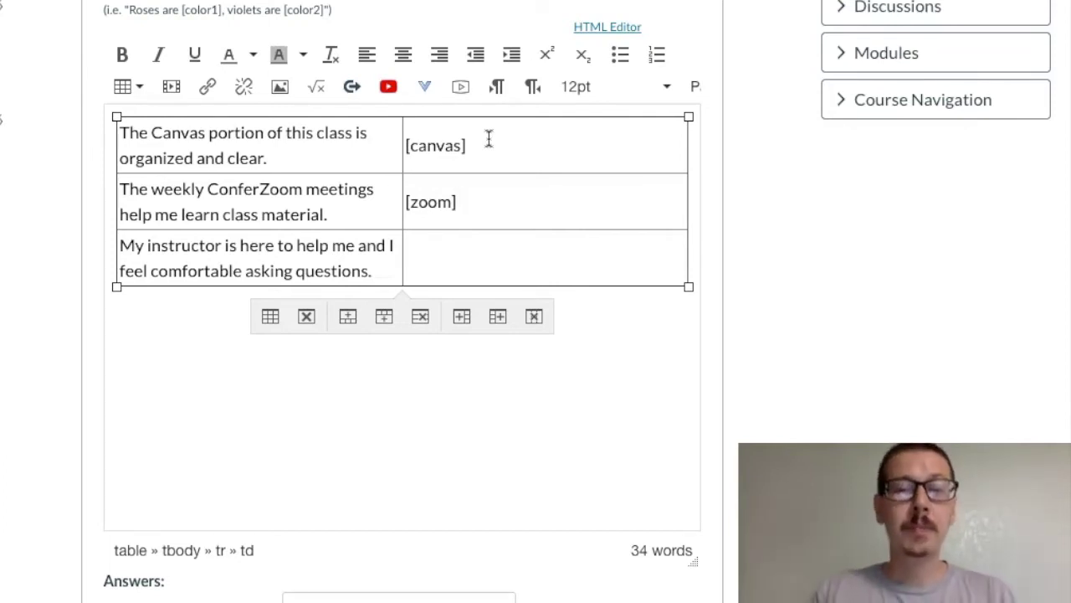
text([in)
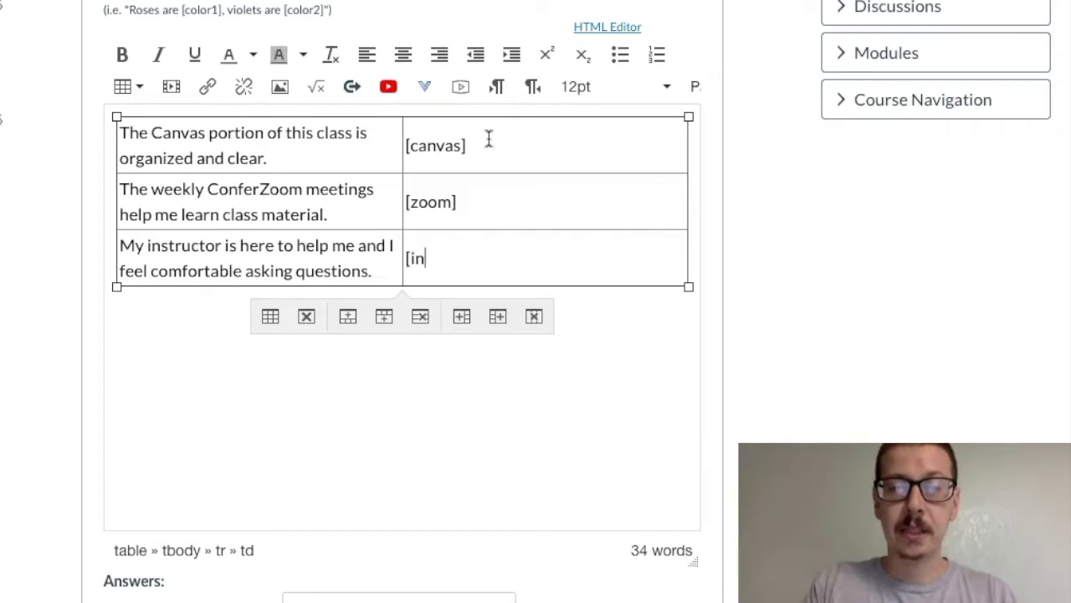
text(structor])
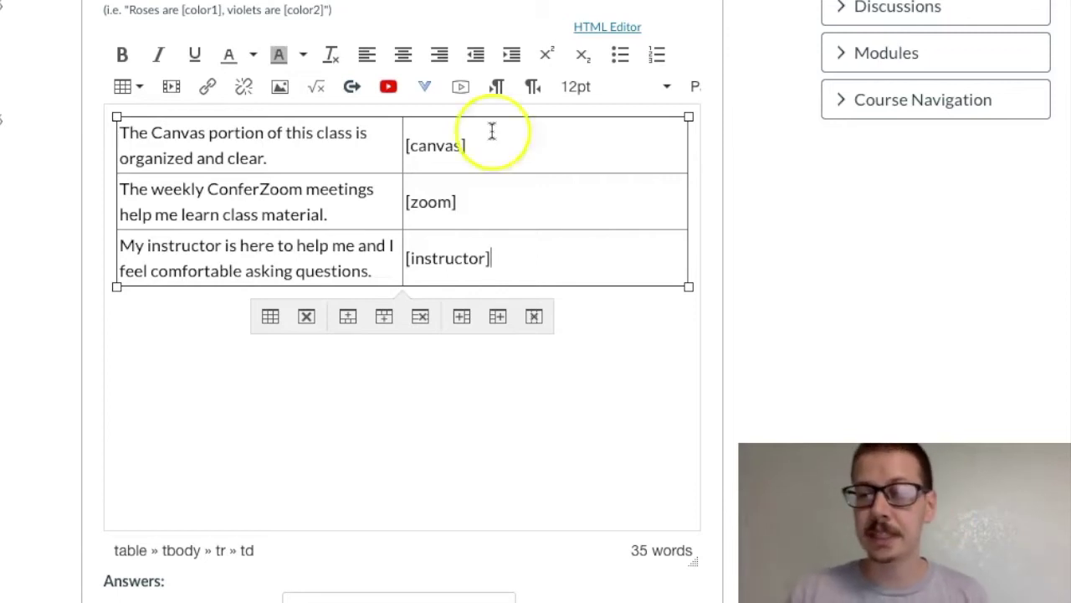
Step: Examine the reference words offered in the question's Answers section and compare them with the bracketed words in the table
click(765, 216)
scroll(765, 217, down, 5)
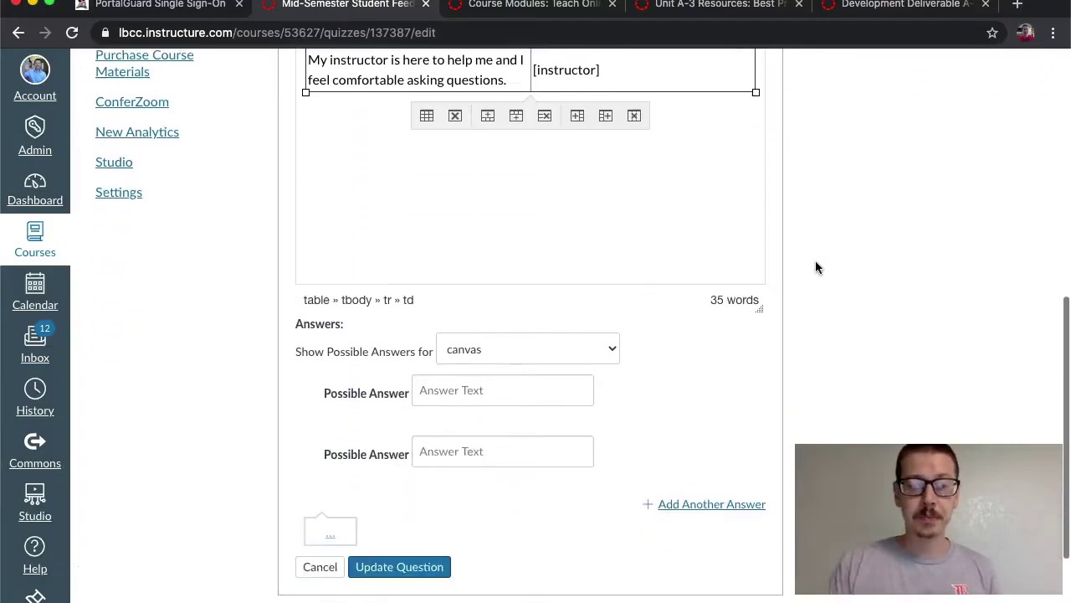
scroll(473, 349, down, 2)
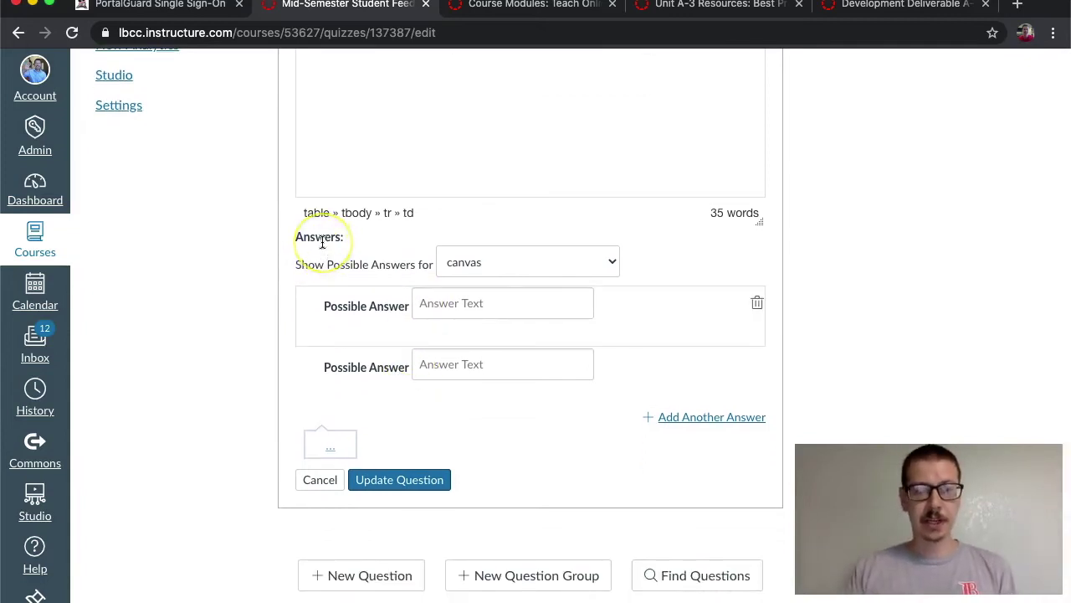
key(super+equal)
key(super+equal)
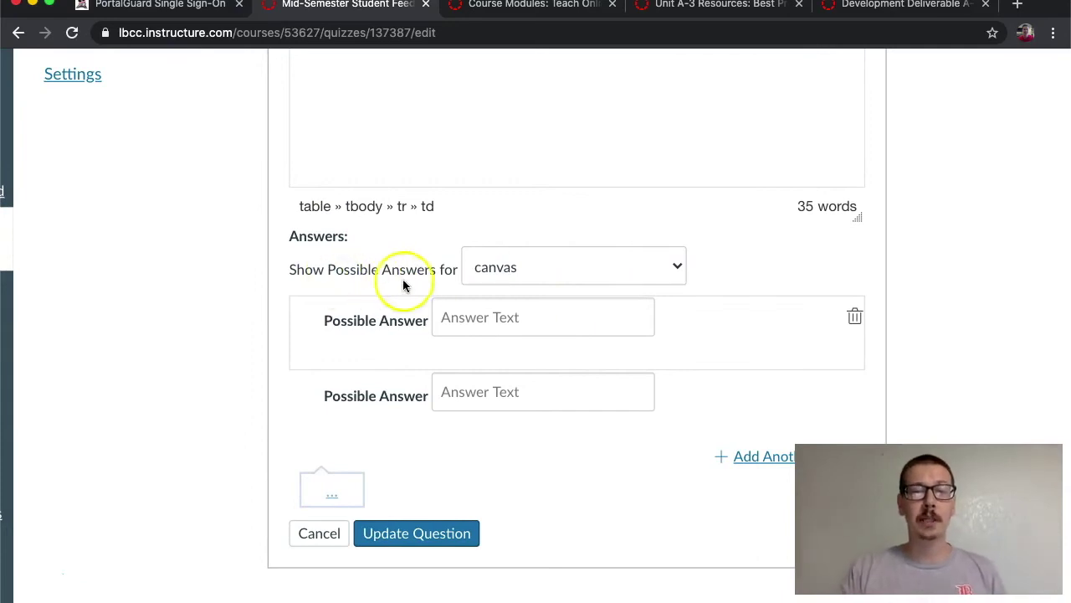
click(677, 268)
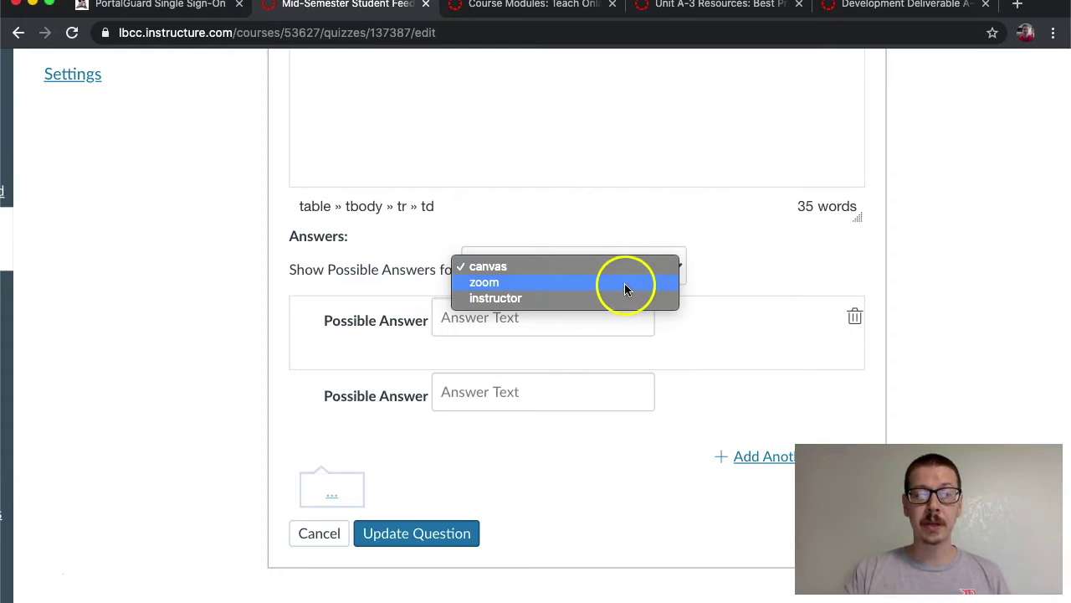
click(737, 286)
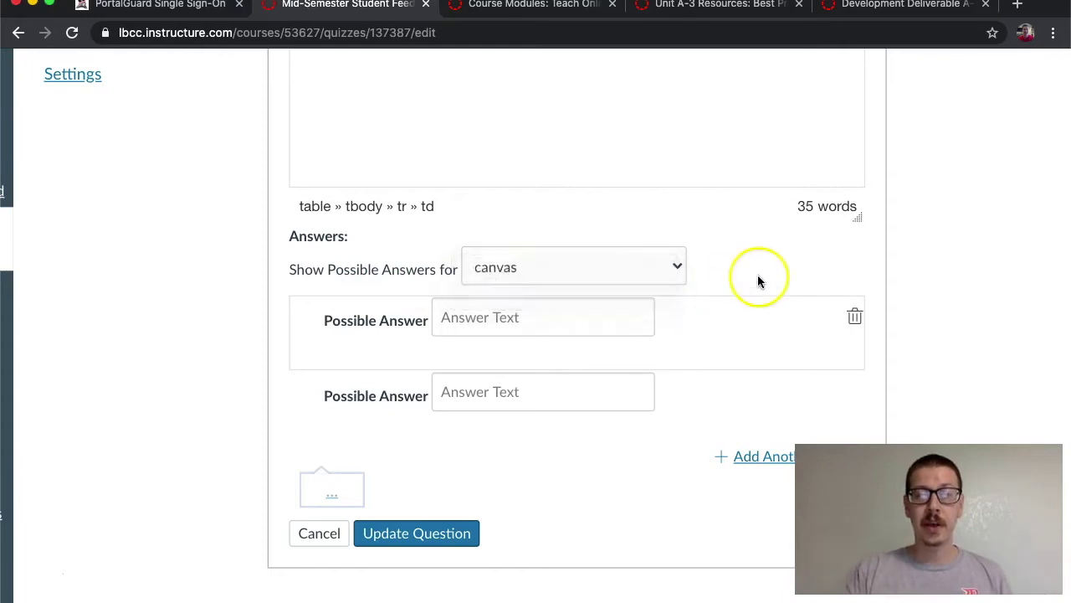
scroll(916, 299, up, 5)
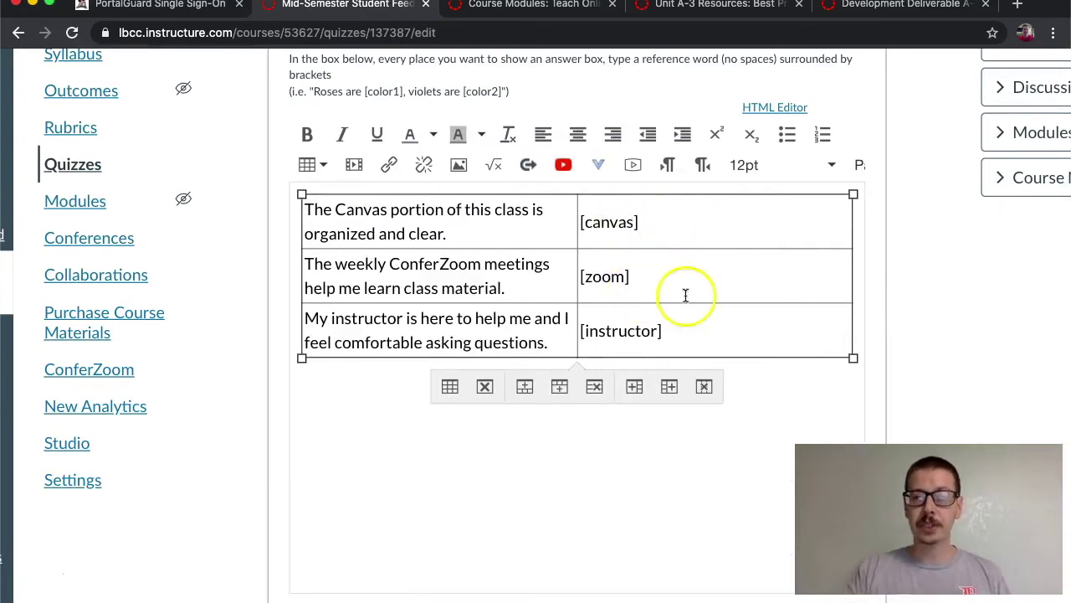
scroll(895, 315, down, 5)
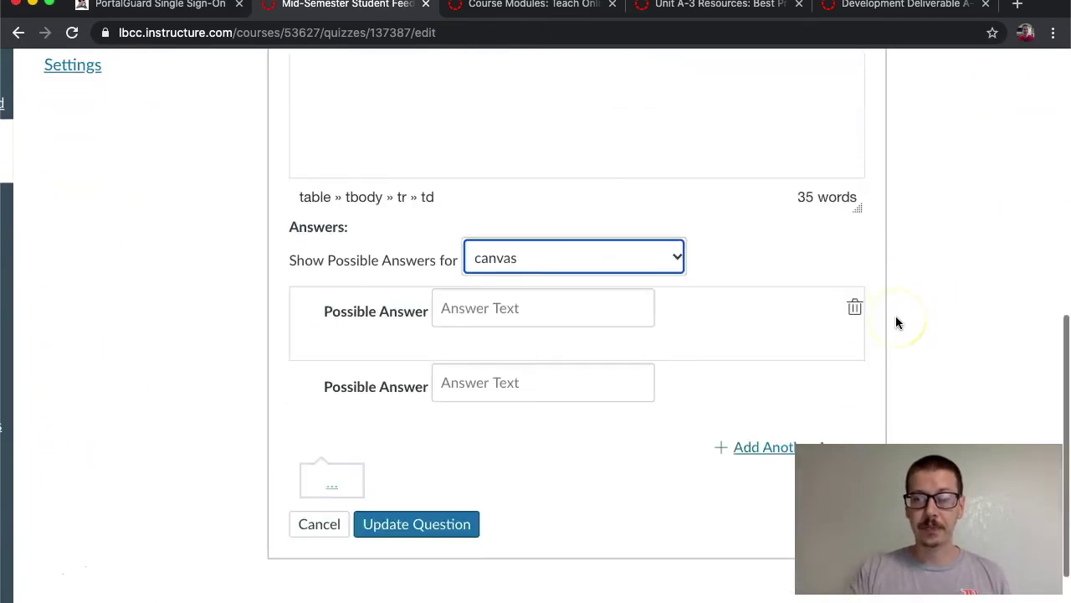
Step: Show the possible answers for canvas and add blank answers until there are five
click(675, 260)
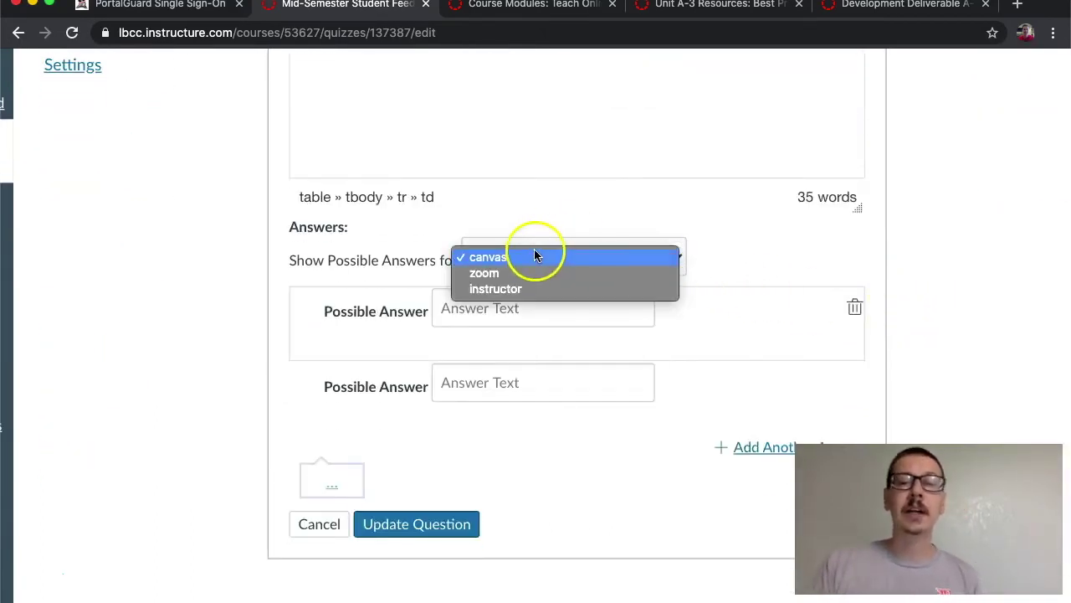
click(536, 256)
click(356, 316)
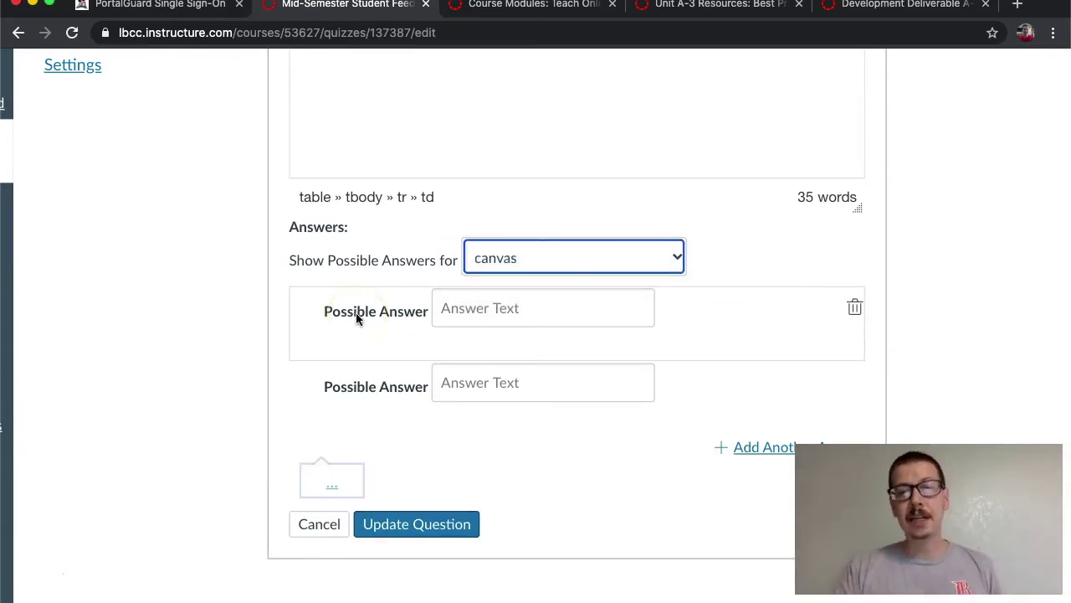
scroll(910, 357, down, 2)
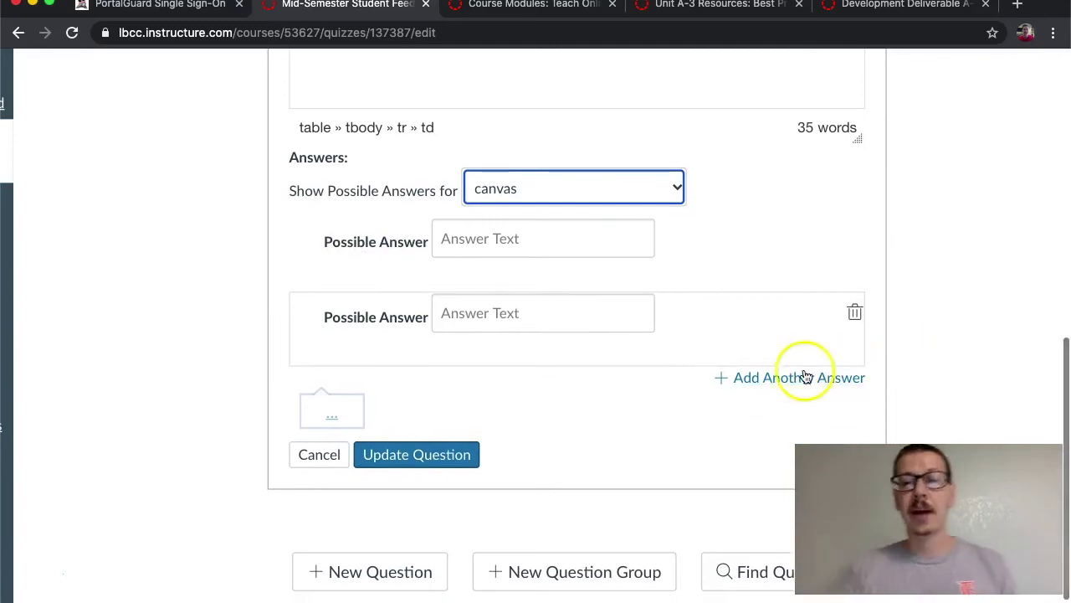
scroll(682, 381, down, 1)
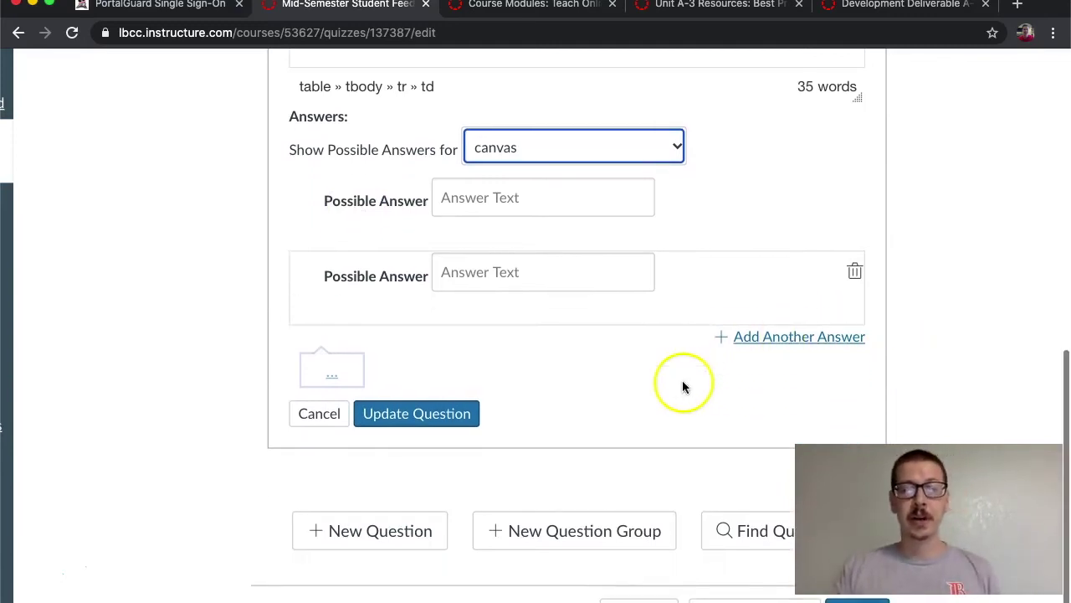
click(800, 339)
click(799, 339)
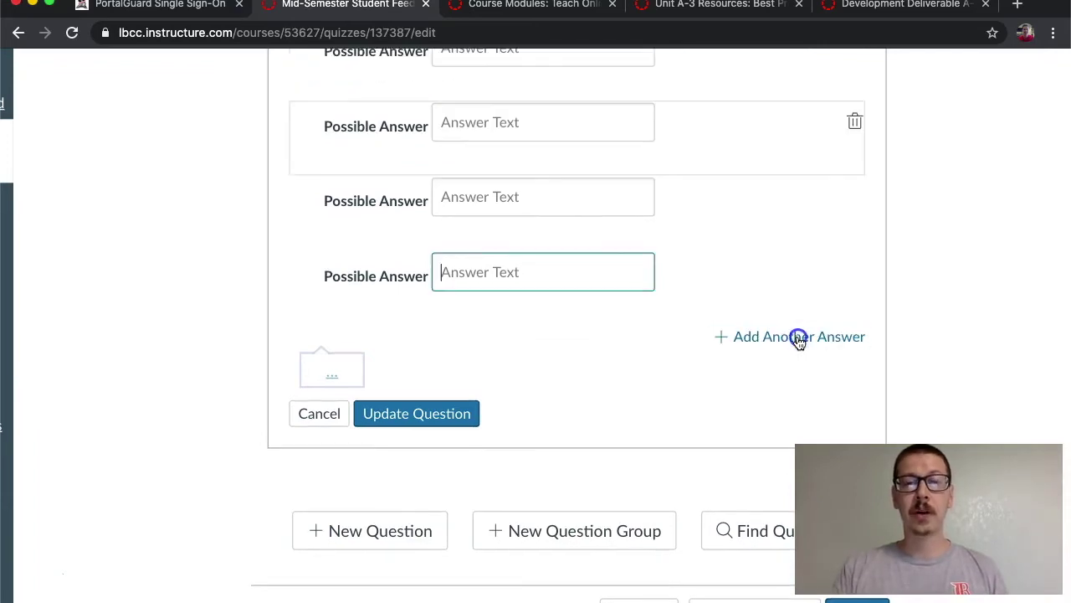
Step: Enter "Strongly Agree" and "Agree" as the first two possible answers for canvas
scroll(926, 337, up, 4)
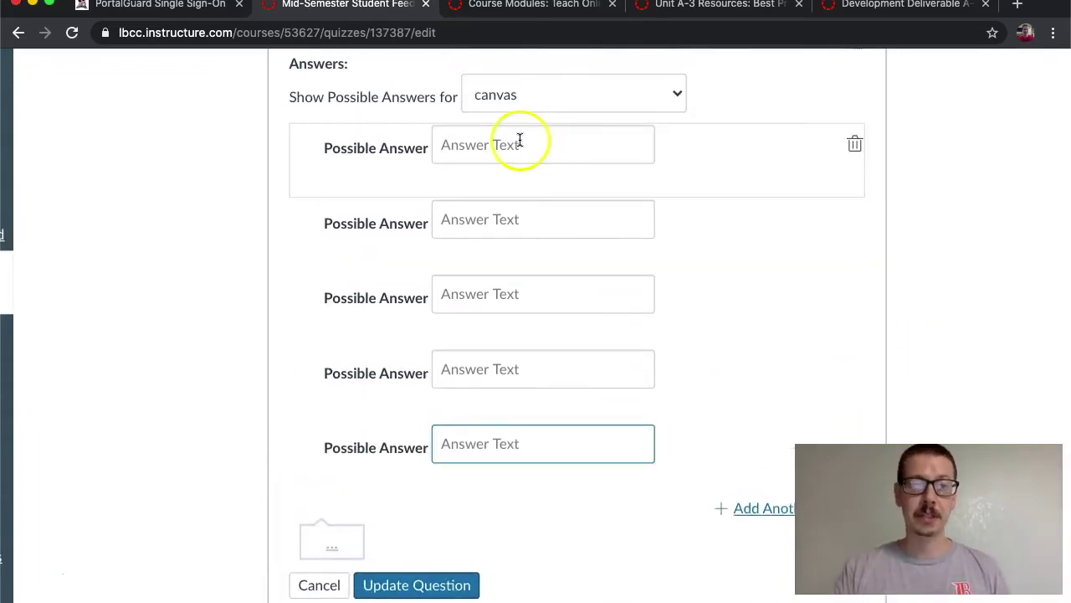
click(520, 142)
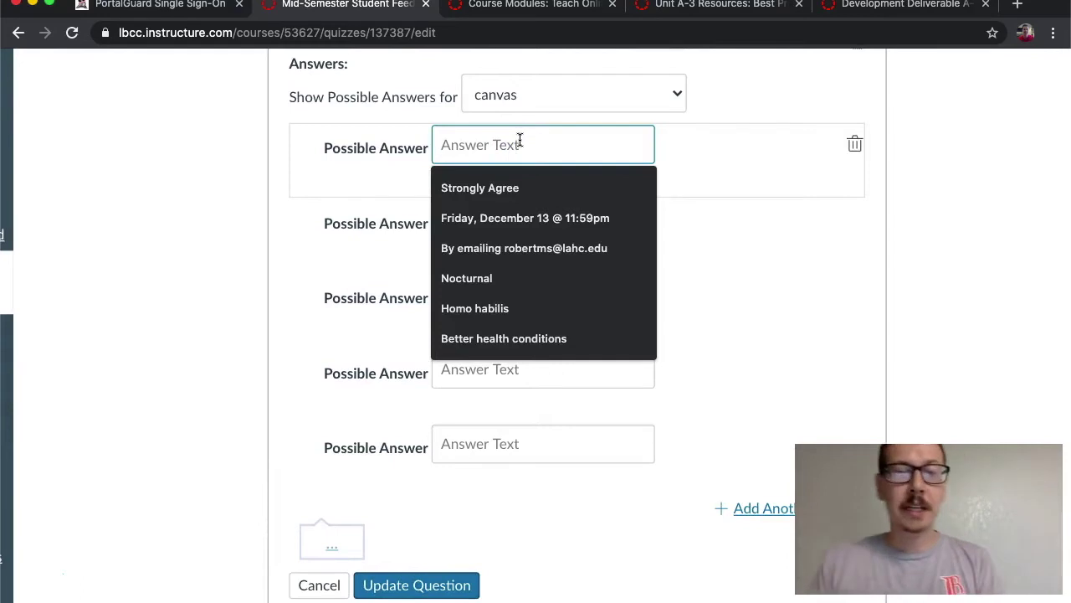
text(Stron)
key(Down)
key(Return)
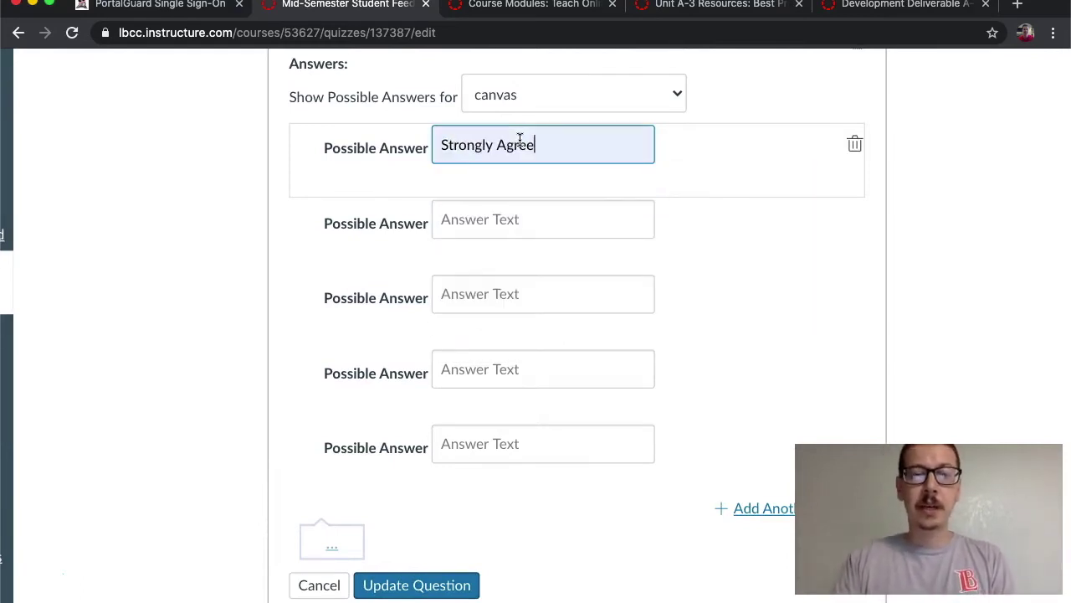
key(Tab)
text(Agree)
key(Tab)
key(Tab)
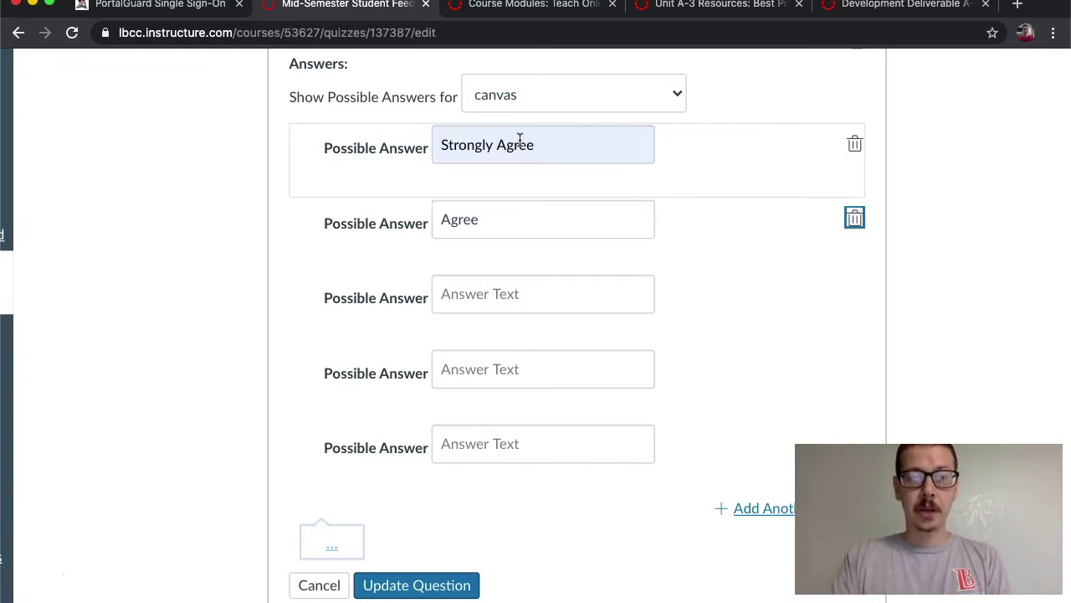
Step: Enter "Neutral", "Disagree" and "Strongly Disagree" as the remaining three possible answers for canvas
text(Neutra)
key(Tab)
key(Tab)
text(Disagree)
key(Tab)
key(Tab)
text(S)
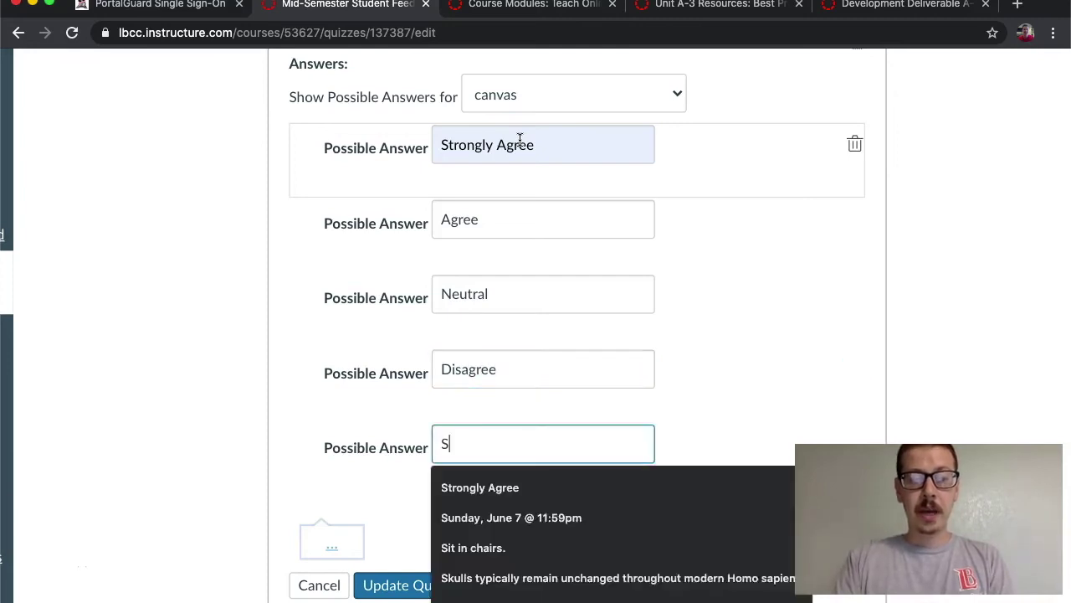
text(trongly Disagree)
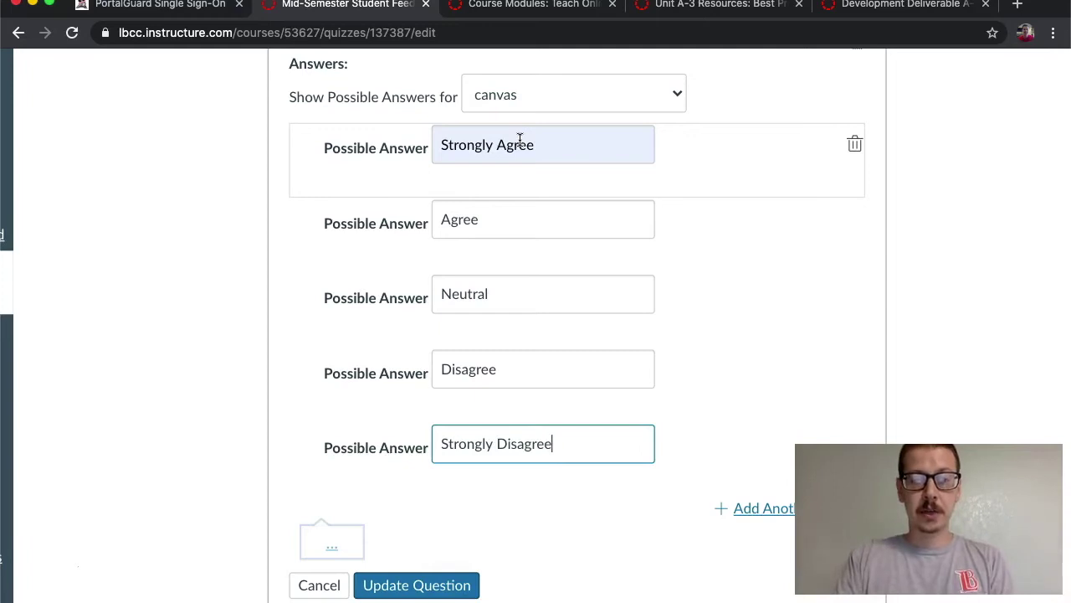
click(738, 148)
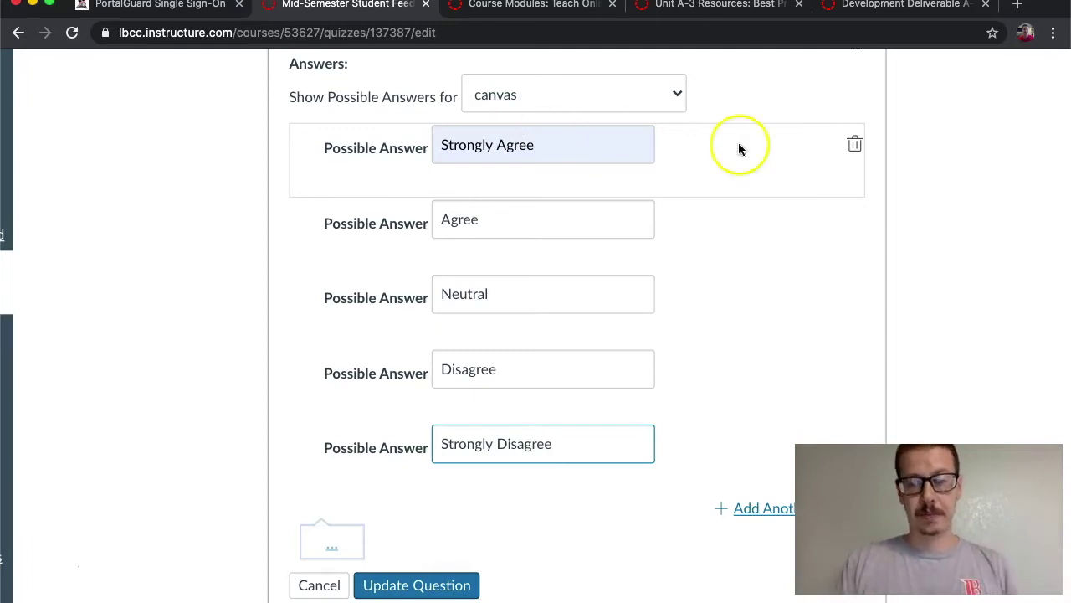
scroll(920, 306, up, 1)
scroll(921, 306, down, 1)
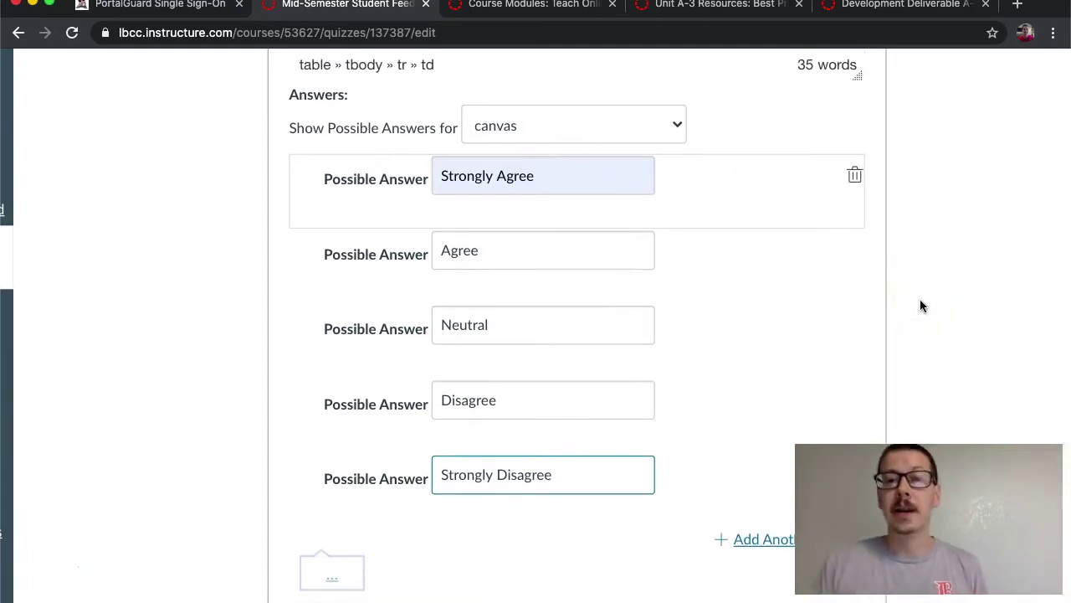
Step: Show the possible answers for zoom and add blank answers until there are five
click(648, 124)
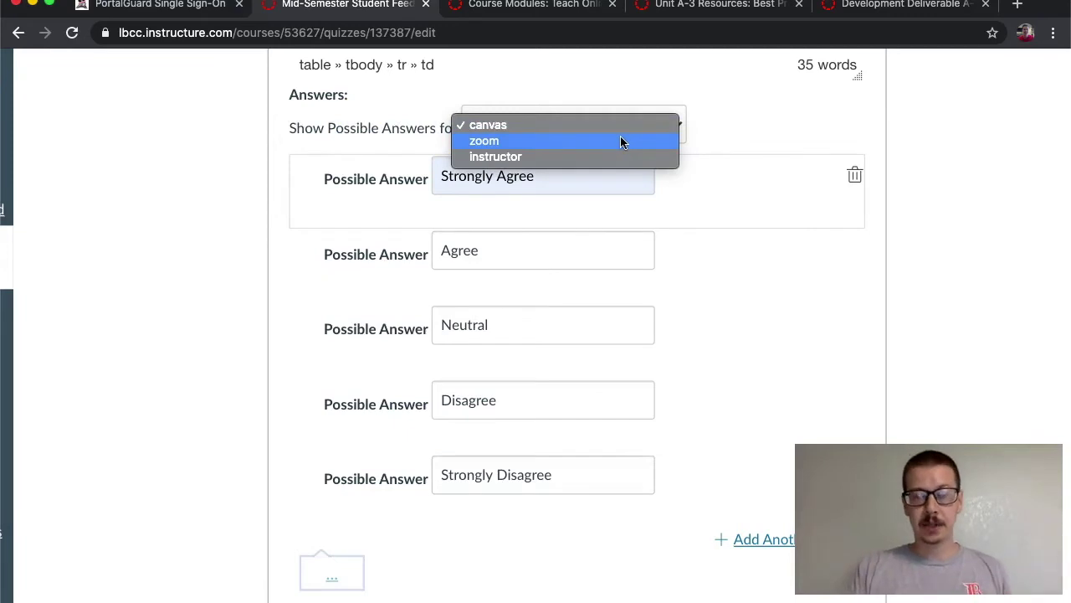
click(620, 140)
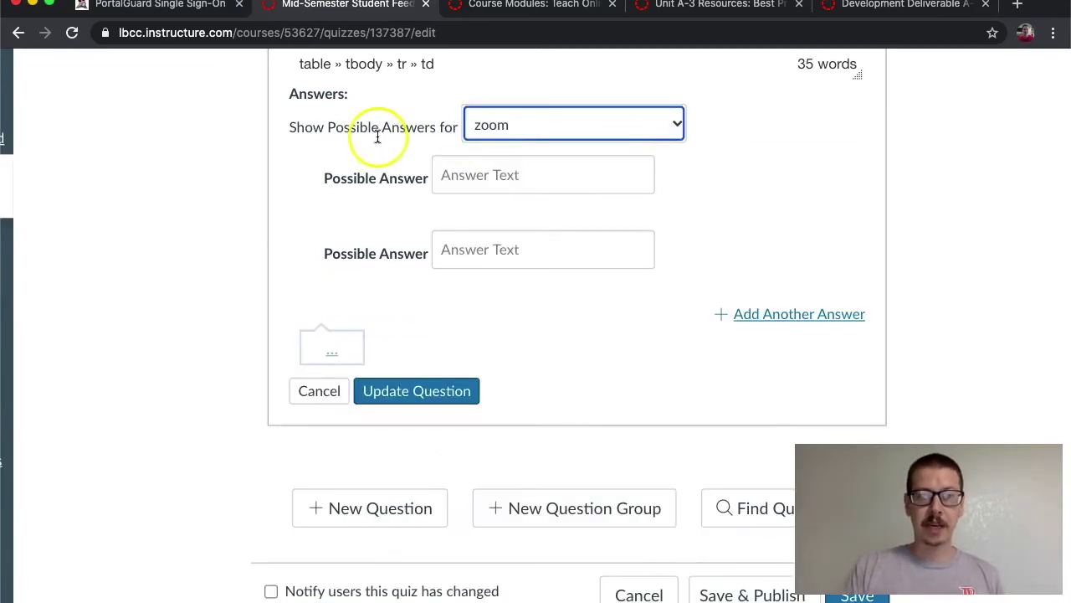
click(796, 315)
click(796, 314)
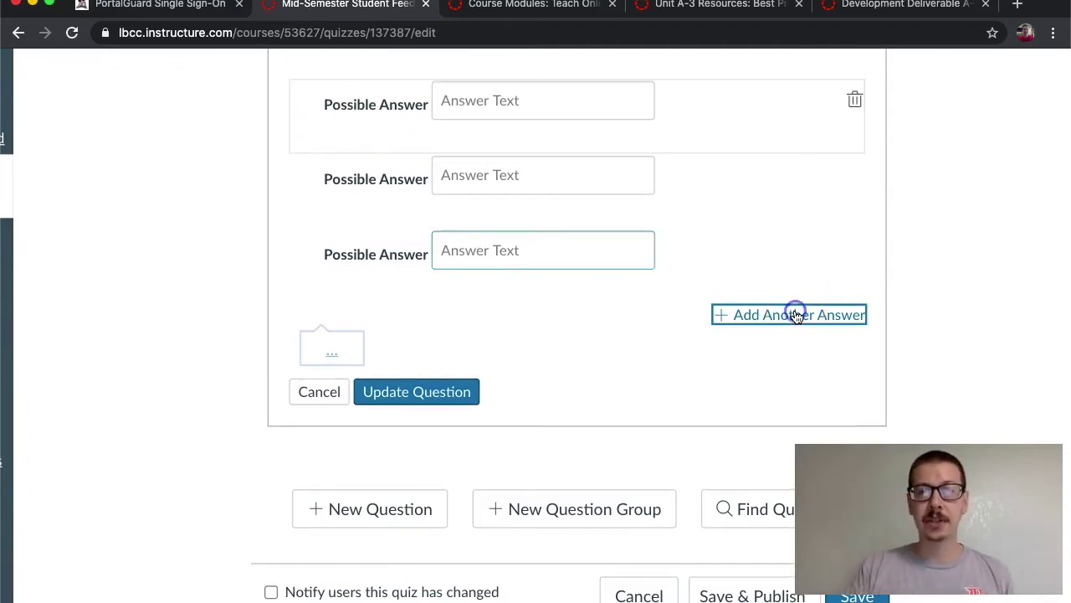
click(796, 315)
Step: Enter "Strongly Agree" and "Agree" as the first two possible answers for zoom
scroll(795, 315, up, 1)
click(550, 136)
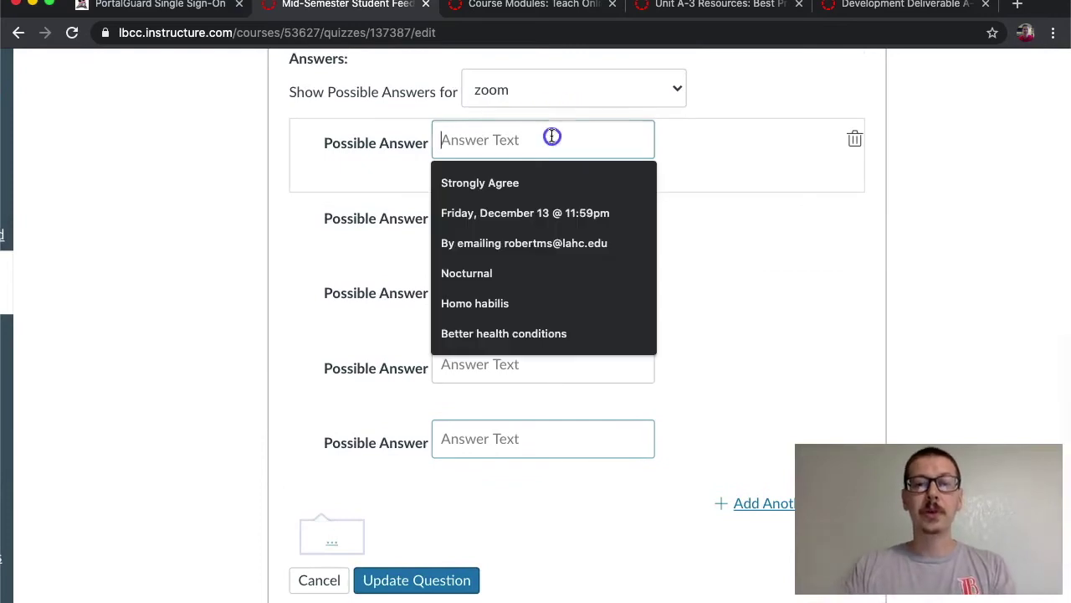
text(Str)
key(Down)
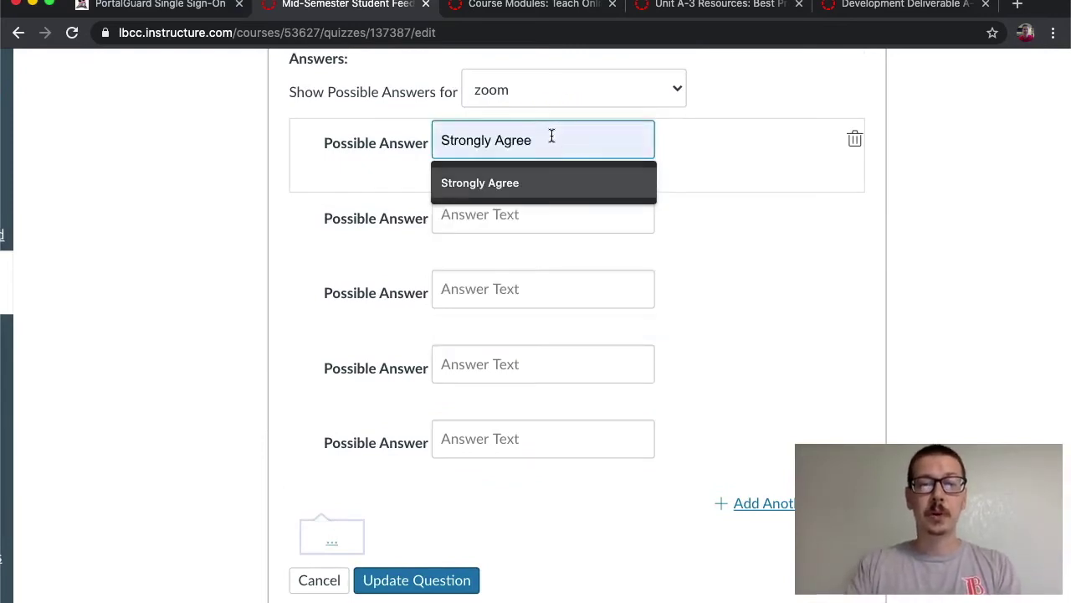
key(Return)
key(Tab)
key(Tab)
text(Agree)
Step: Enter "Neutral", "Disagree" and "Strongly Disagree" as the remaining three possible answers for zoom
key(Tab)
key(Tab)
text(Ne)
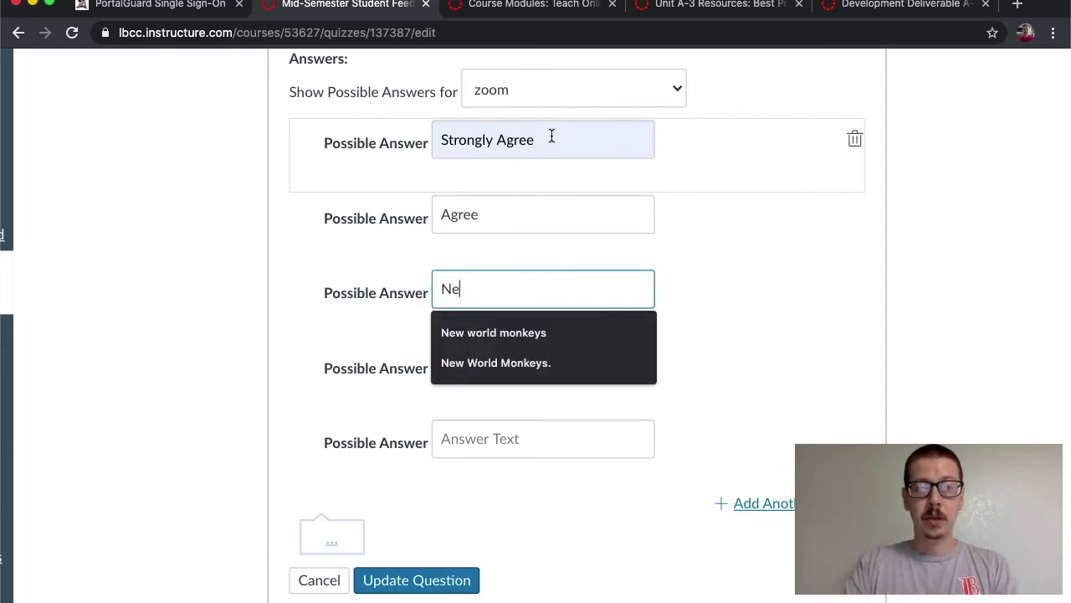
text(utral)
key(Tab)
key(Tab)
text(Dis)
key(BackSpace)
key(BackSpace)
text(isagree)
key(Tab)
key(Tab)
text(St)
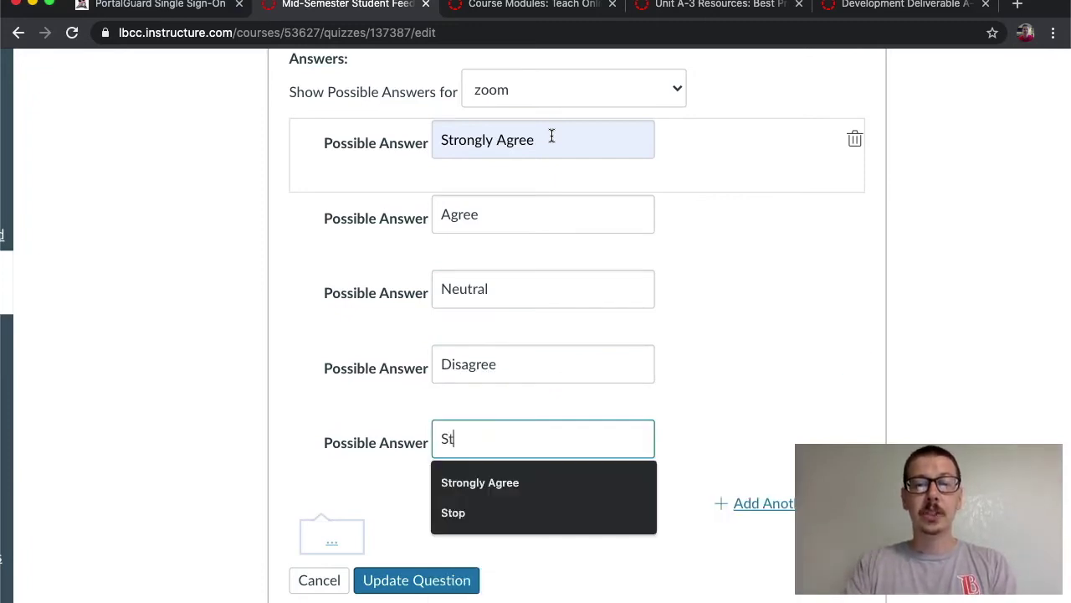
text(rongly Disag)
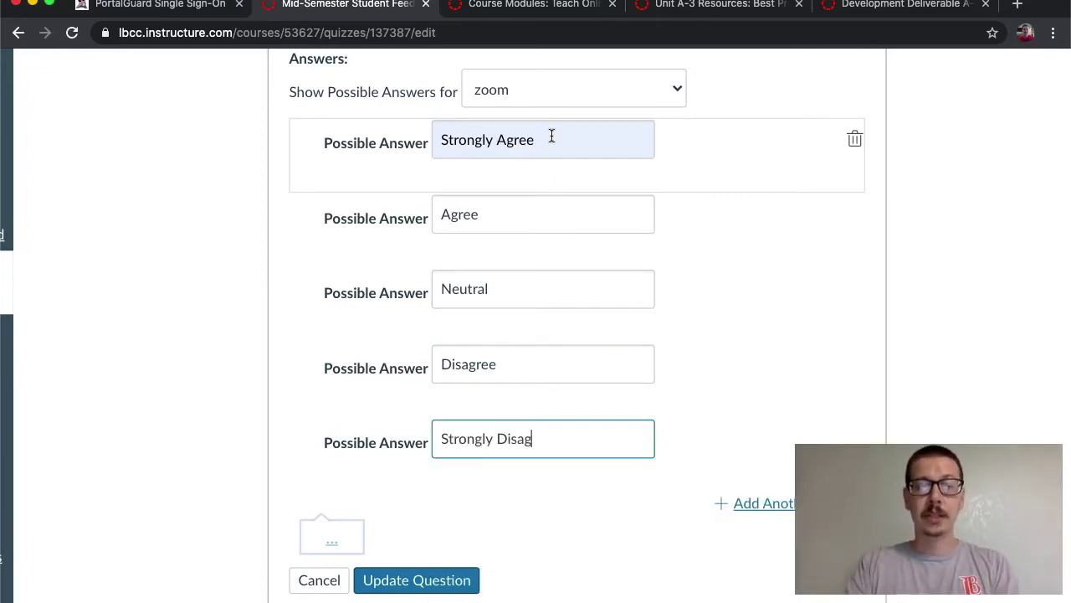
text(ree)
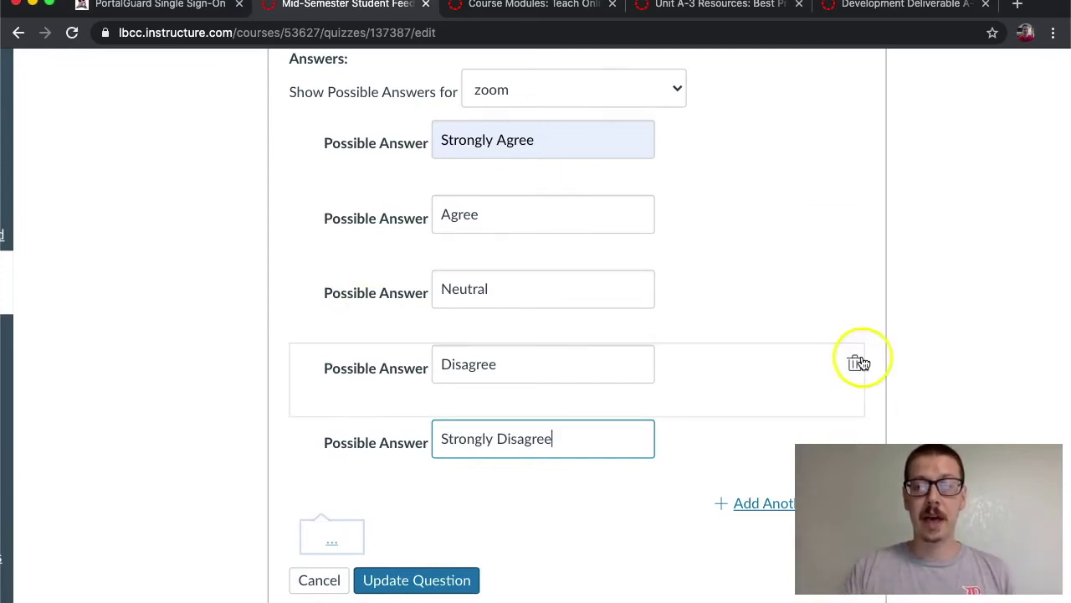
Step: Show the possible answers for instructor and add blank answers until there are five
scroll(861, 360, up, 2)
click(674, 208)
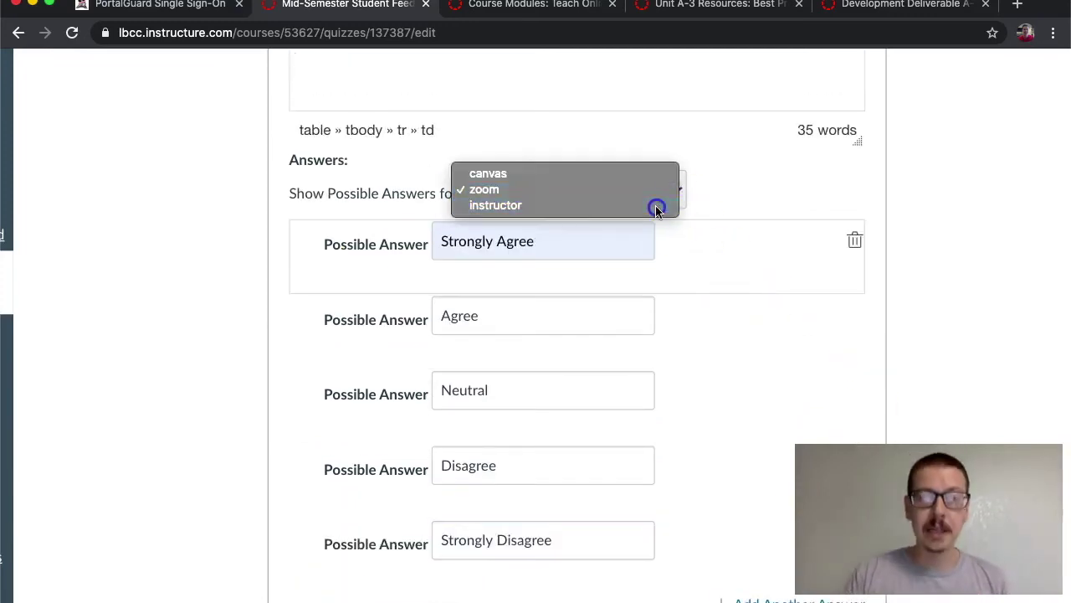
click(657, 207)
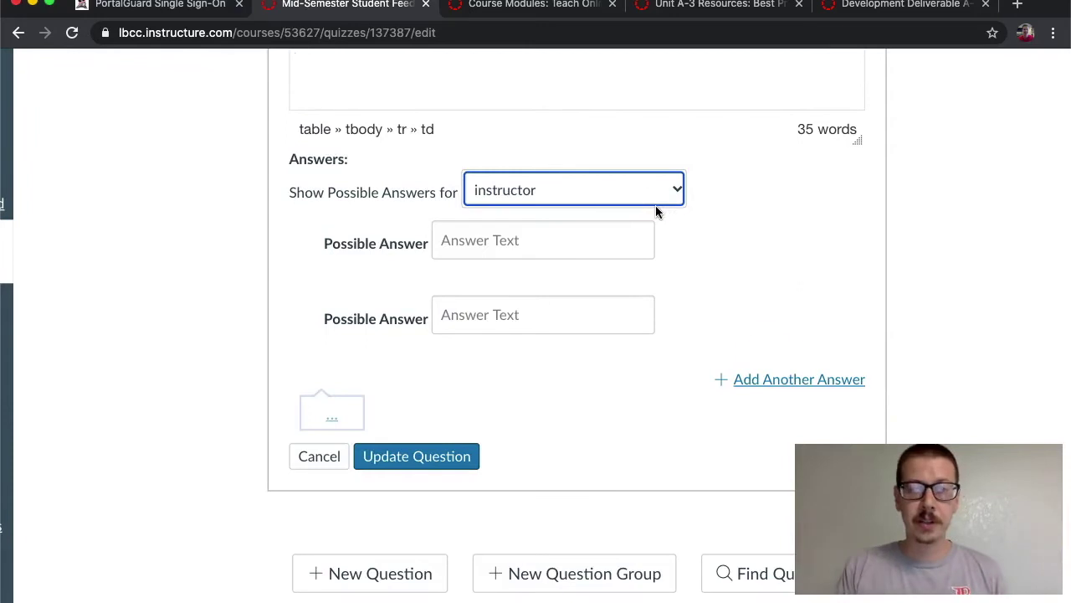
click(786, 381)
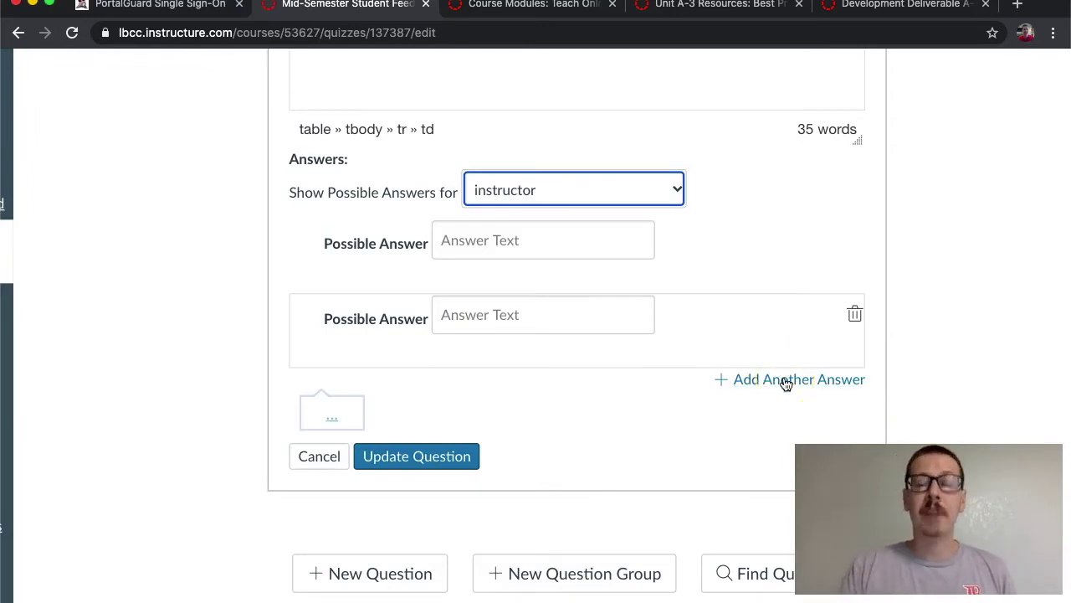
click(786, 381)
click(786, 381)
click(786, 381)
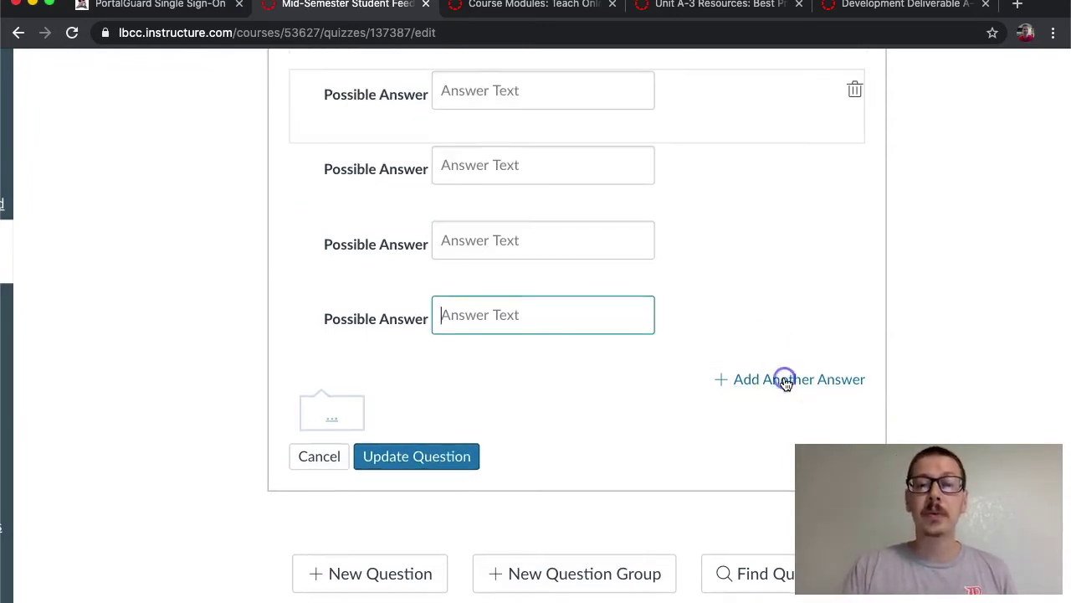
click(785, 381)
Step: Enter "Strongly Agree" and "Agree" as the first two possible answers for instructor
scroll(785, 383, up, 2)
click(509, 181)
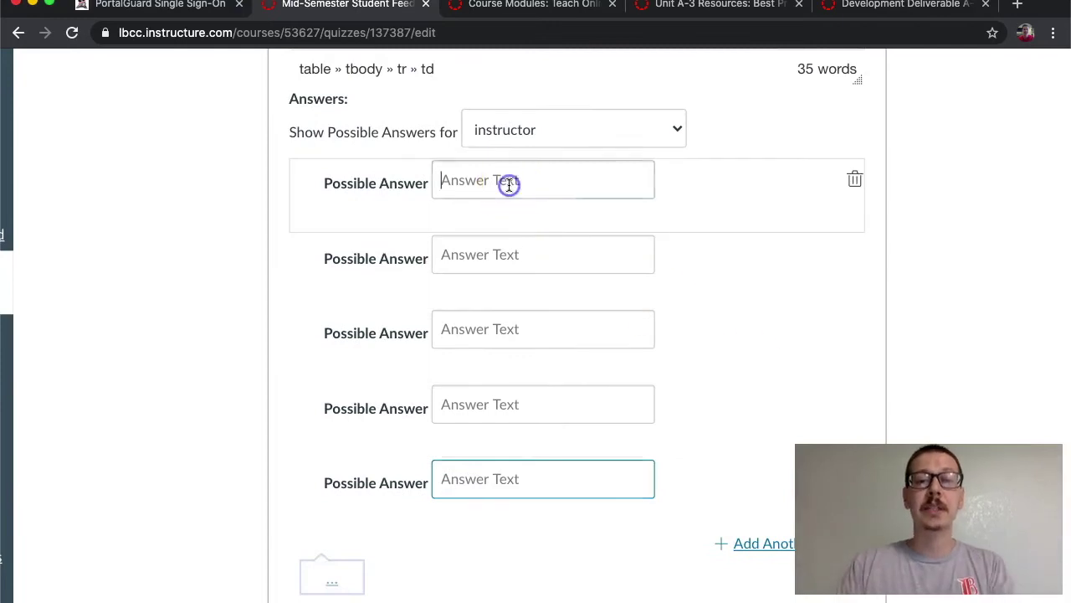
text(Strong)
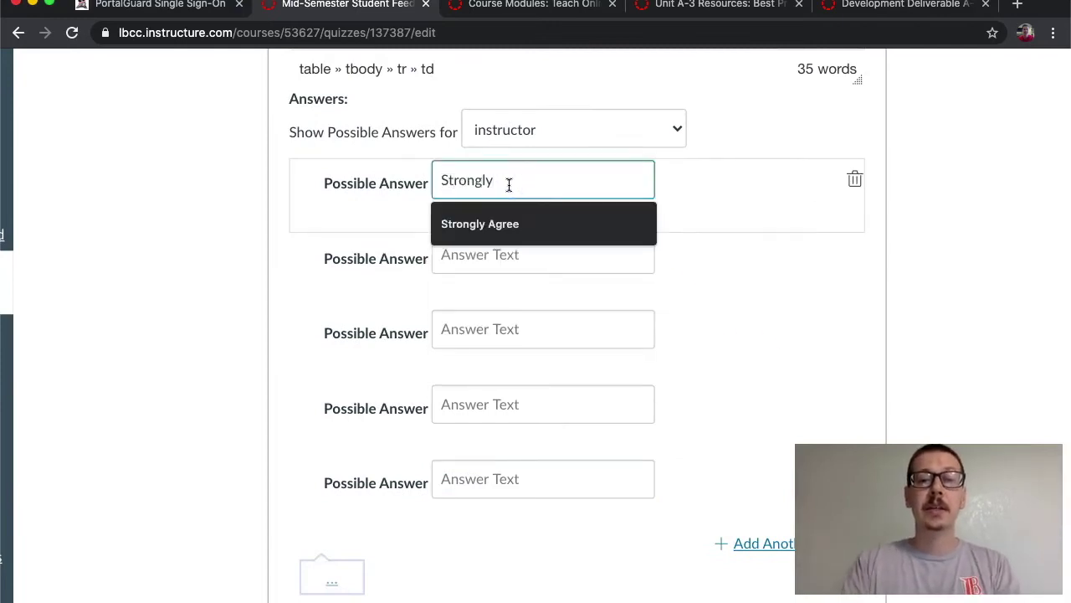
text(ly)
key(Tab)
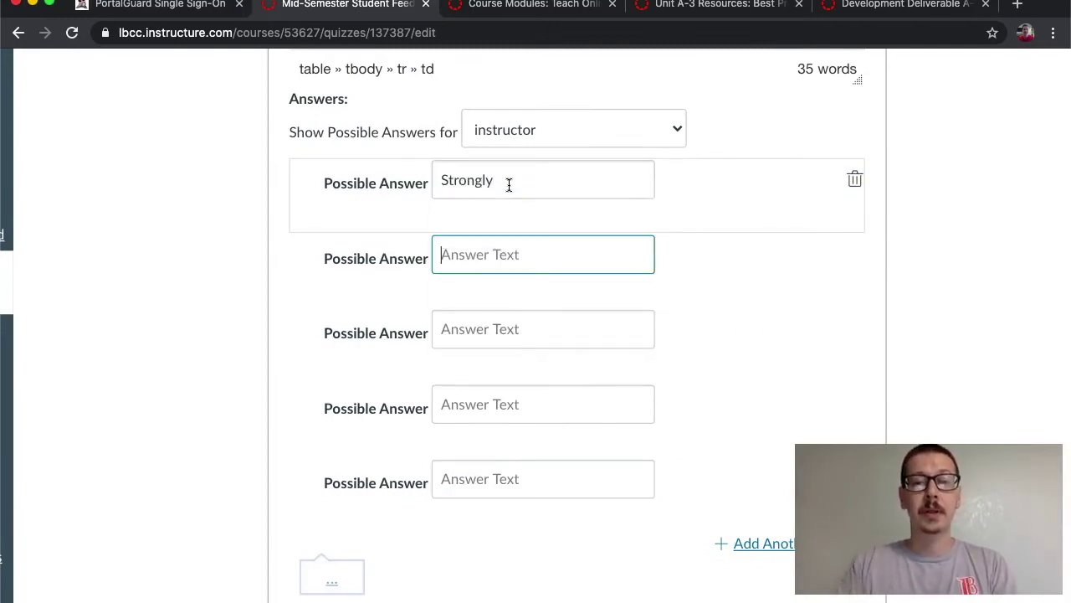
click(542, 175)
text(Agree)
key(Tab)
key(Tab)
text(Agree)
Step: Enter "Neutral", "Disagree" and "Strongly Disagree" as the remaining three possible answers for instructor
key(Tab)
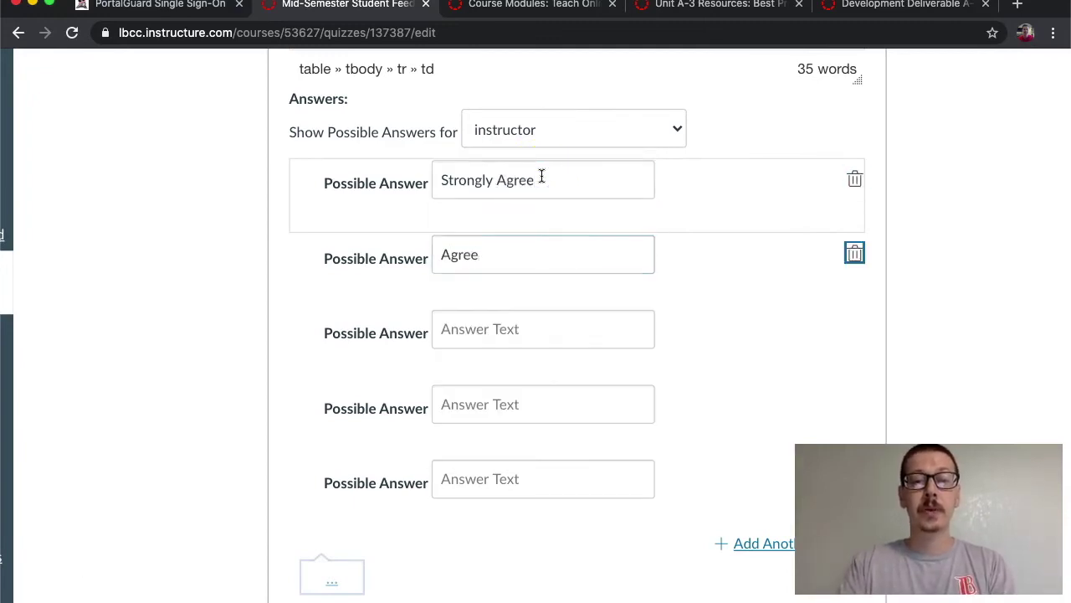
key(Tab)
text(Neutalral)
key(Tab)
key(Tab)
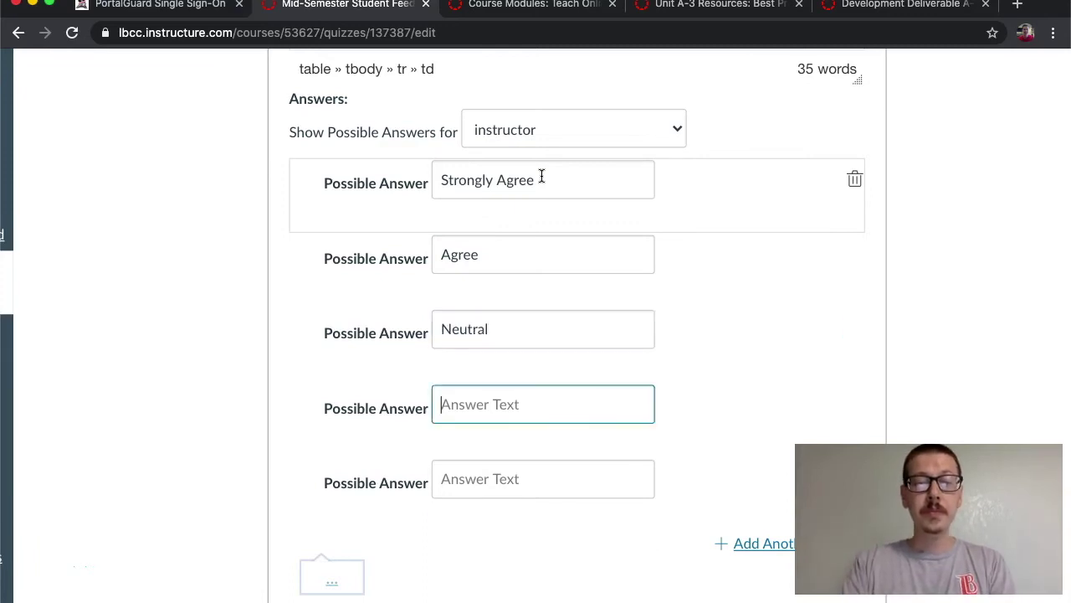
text(Disagree)
key(Tab)
key(Tab)
text(Str)
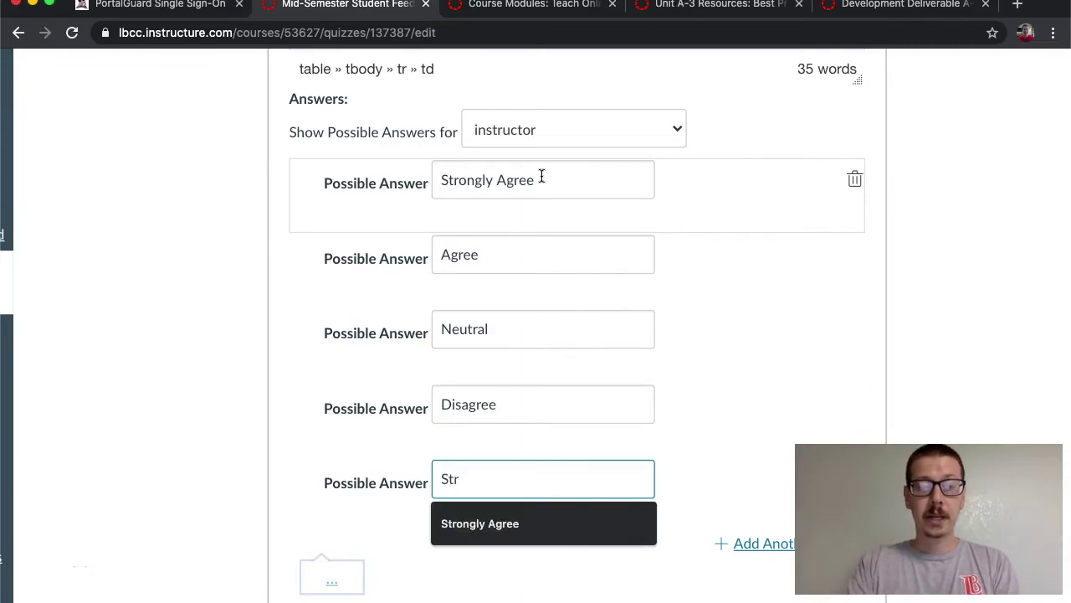
key(Down)
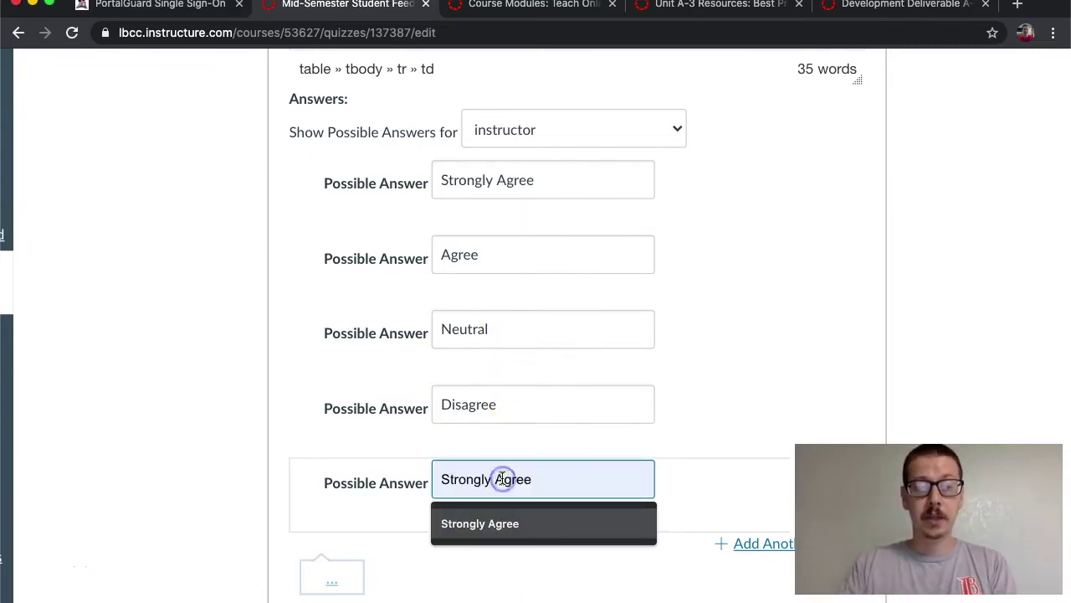
key(BackSpace)
text(rongly )
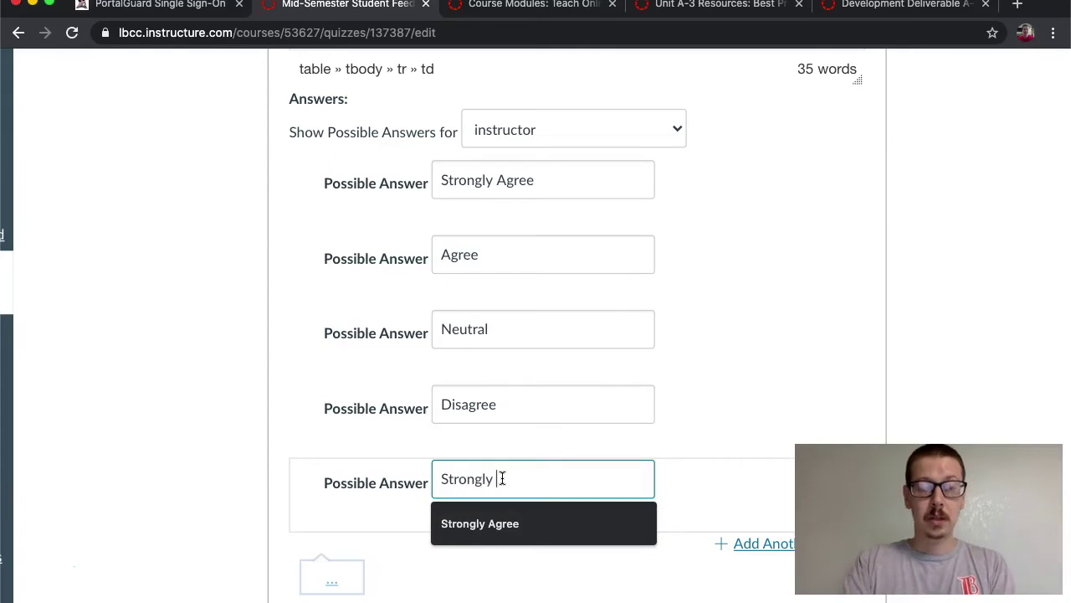
text(Disagree)
Step: Review the possible answers entered for instructor, zoom and canvas
scroll(670, 445, down, 2)
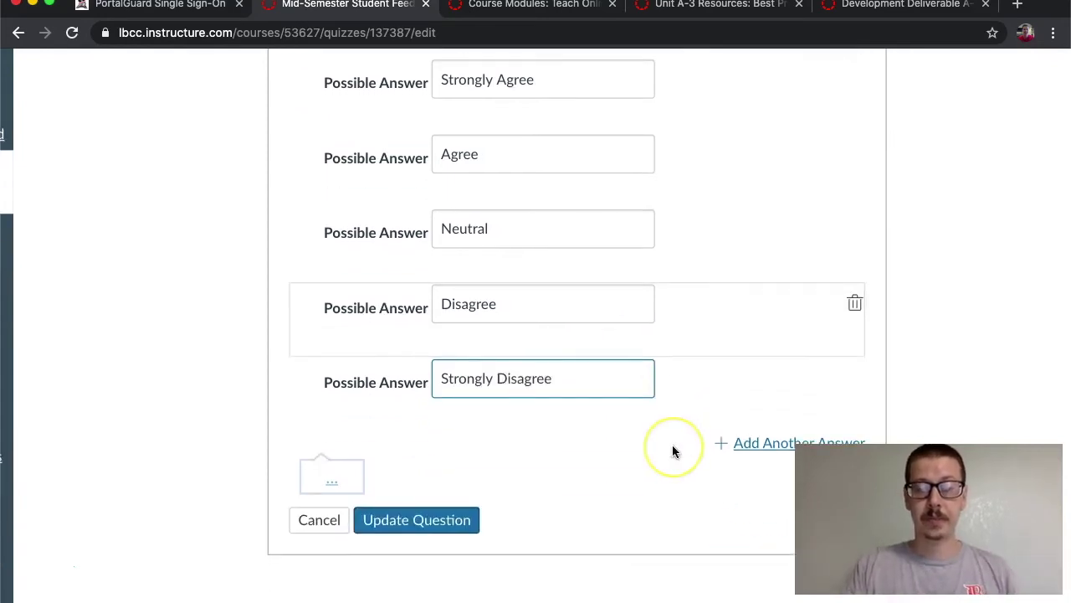
scroll(676, 474, up, 1)
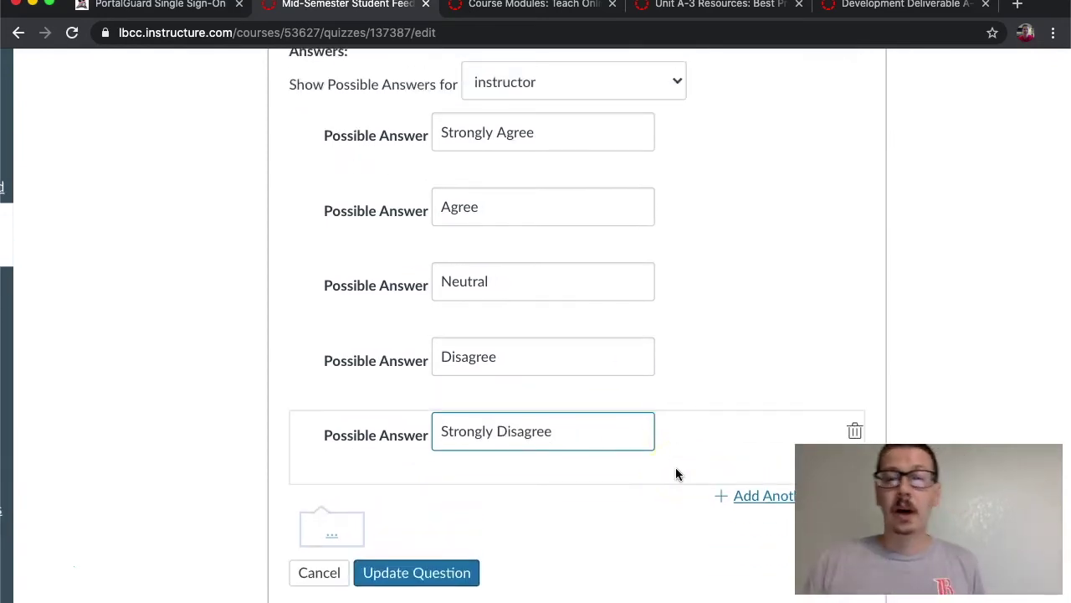
scroll(676, 474, up, 2)
click(676, 199)
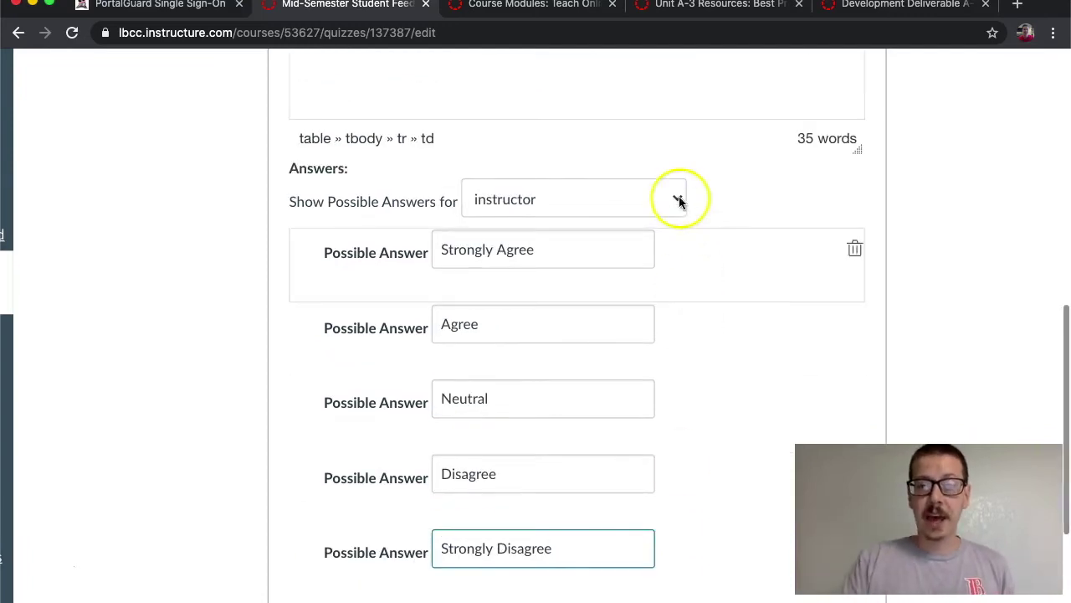
click(640, 182)
click(663, 198)
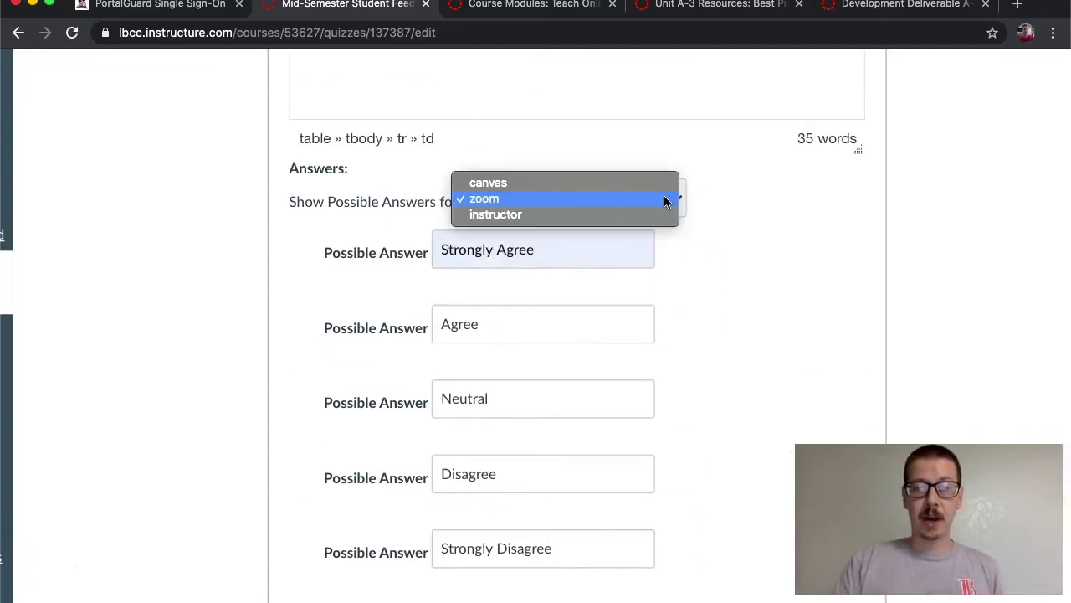
click(651, 182)
Step: Update the Multiple Dropdowns question, and save and publish the Mid-Semester Student Feedback survey
scroll(713, 215, down, 3)
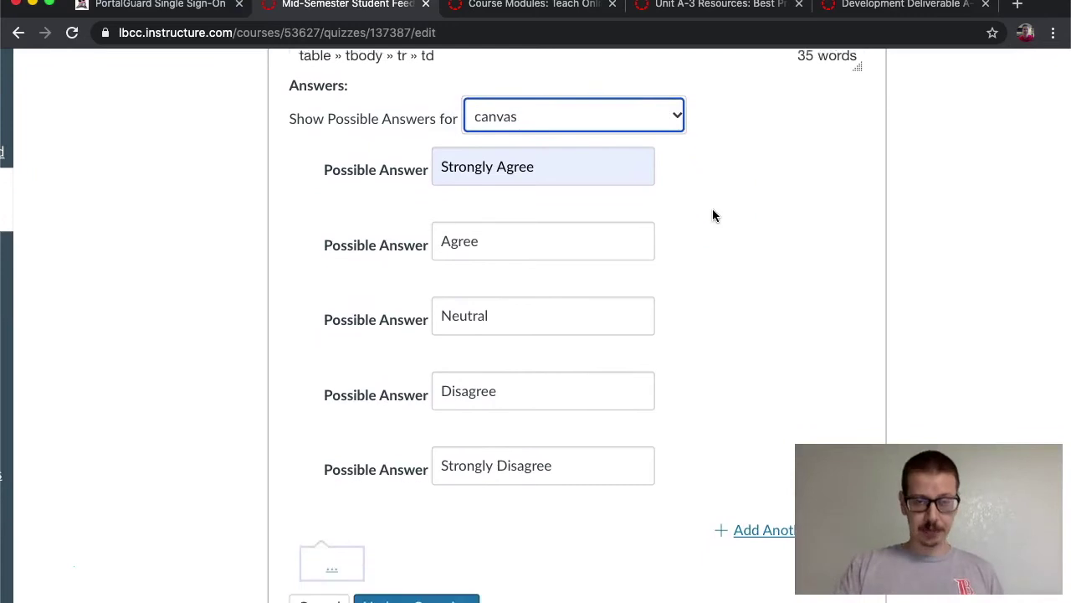
click(408, 527)
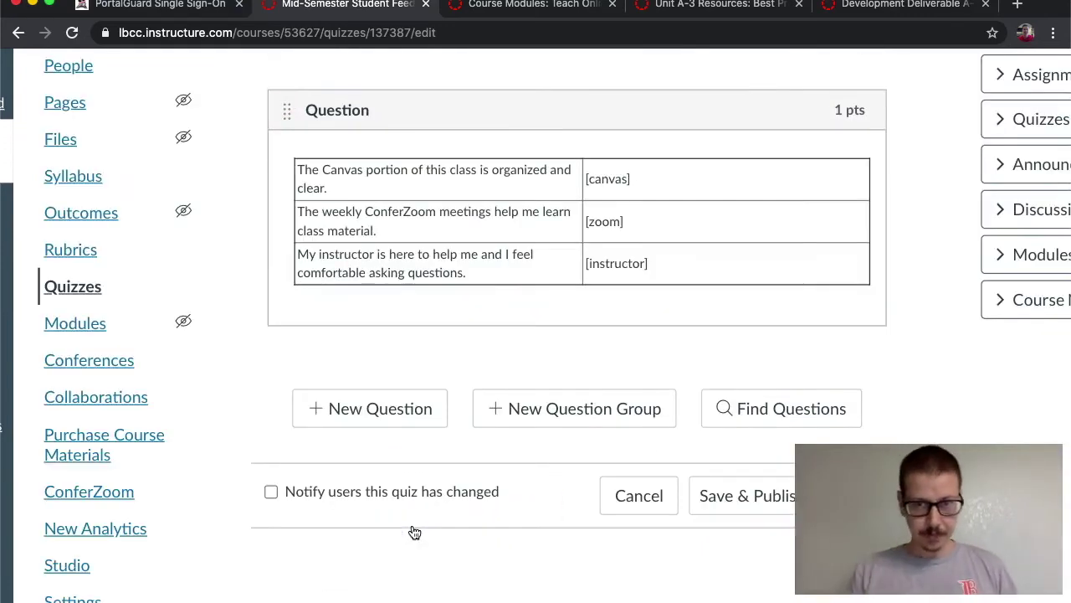
scroll(913, 334, up, 1)
scroll(912, 335, down, 1)
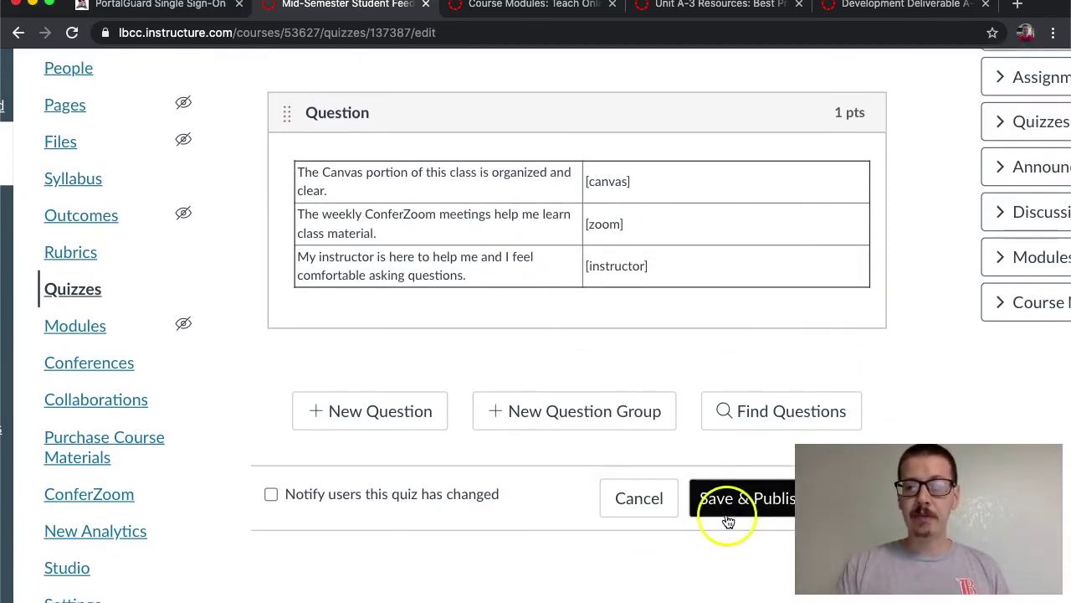
click(763, 508)
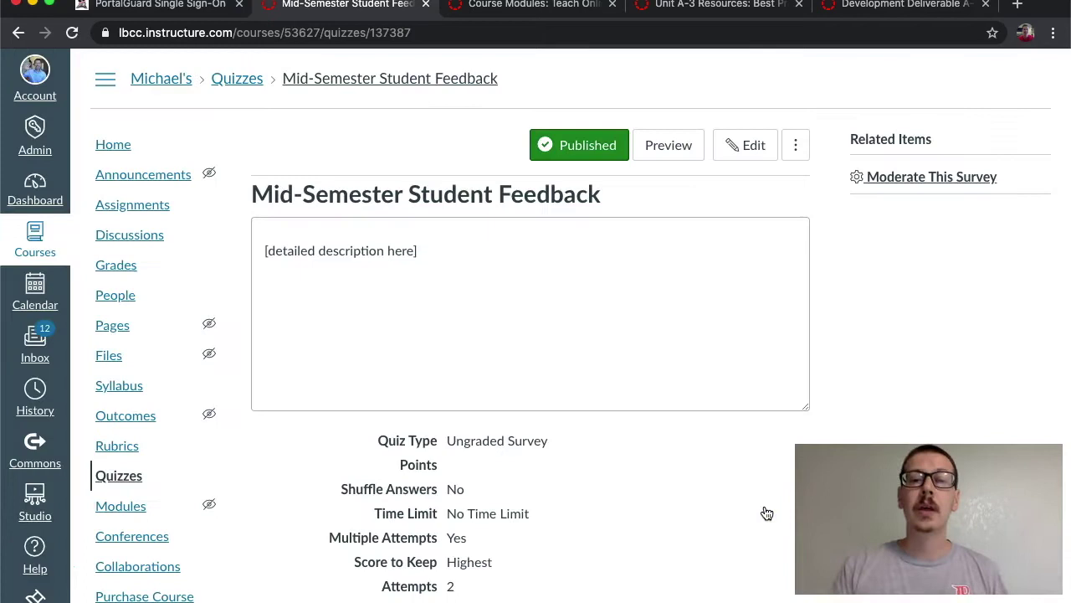
Step: Preview the published survey and examine the dropdown table in Question 1
click(685, 157)
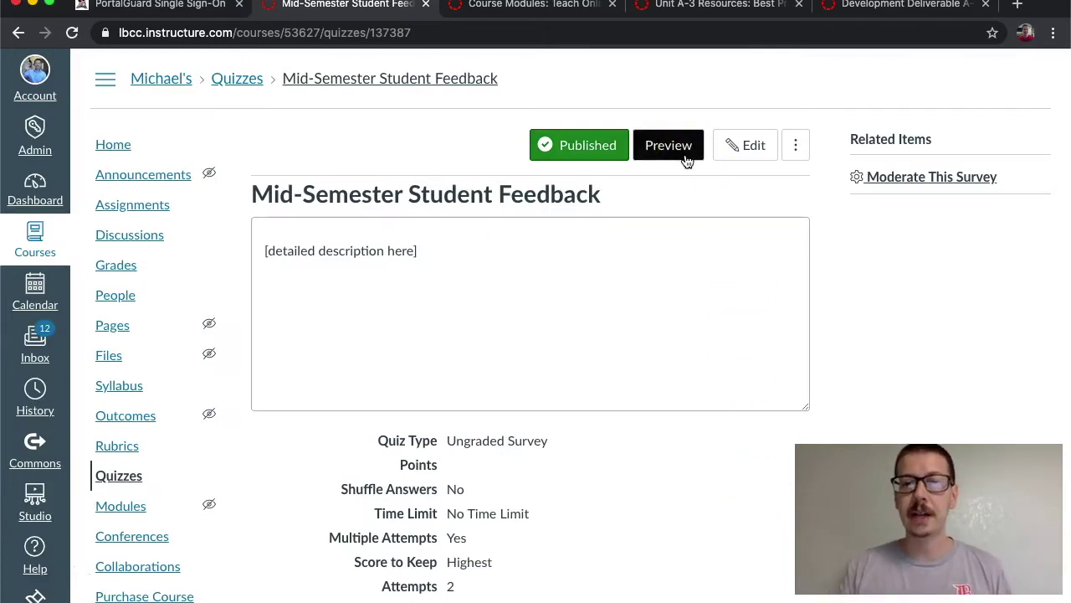
click(676, 155)
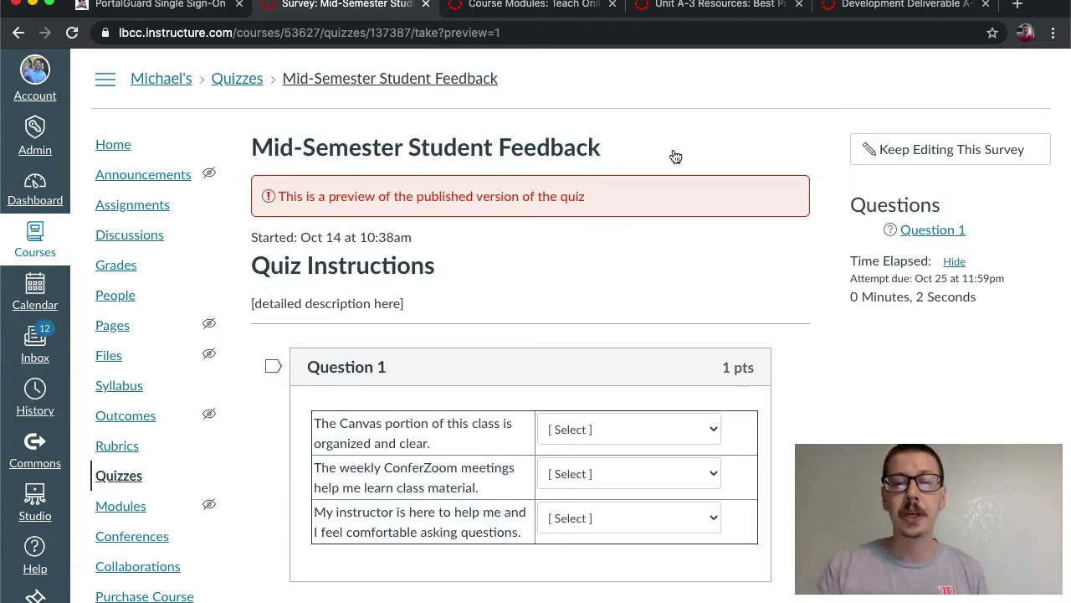
scroll(777, 296, down, 2)
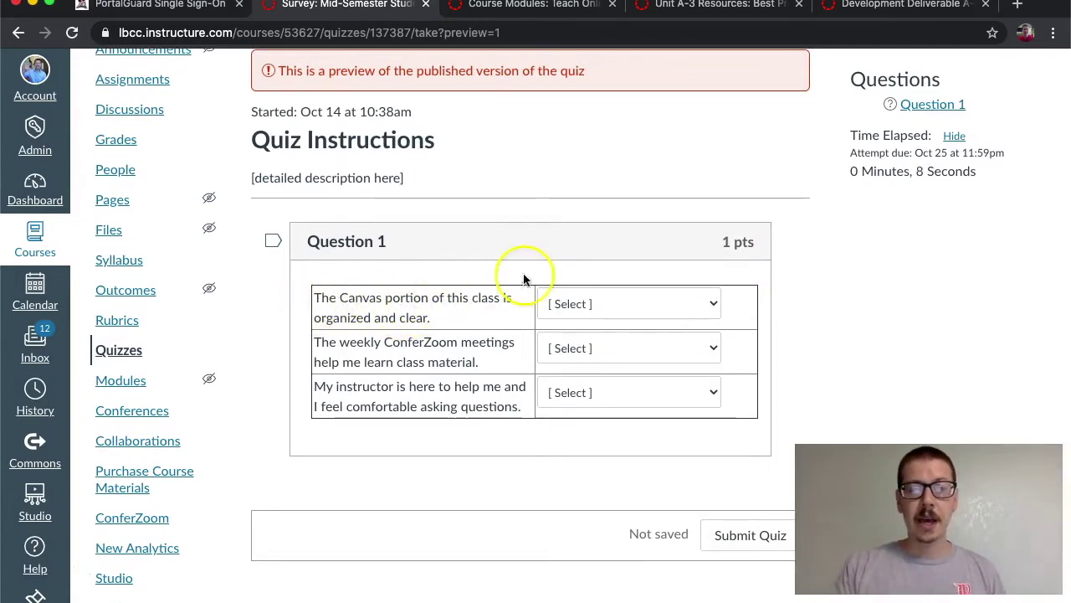
Step: In the preview, answer Strongly Agree for the Canvas statement, Agree for the weekly ConferZoom meetings, and Strongly Agree for the instructor statement
click(715, 308)
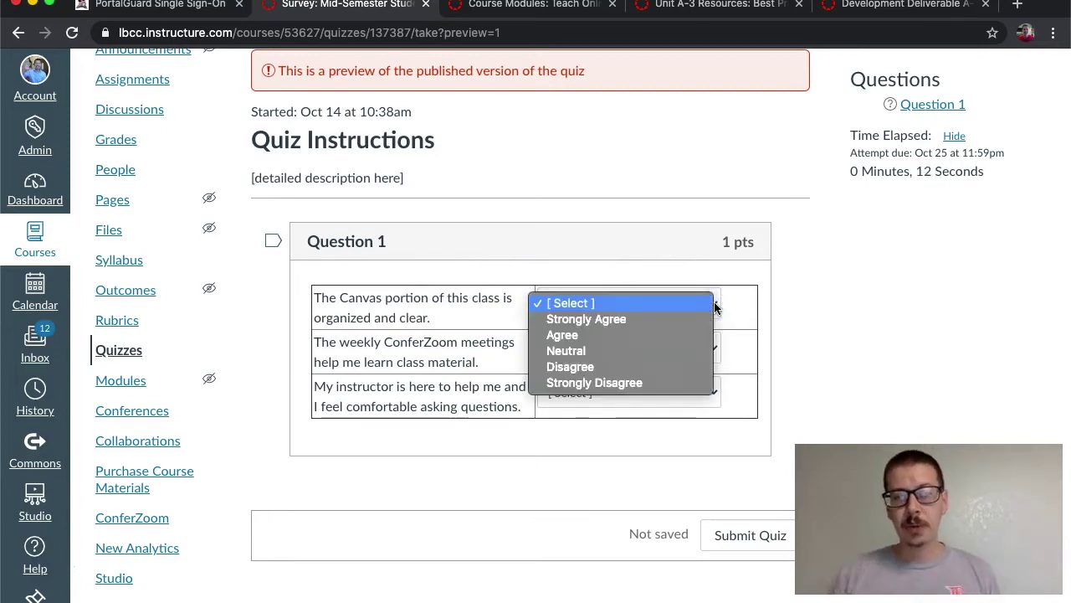
click(665, 323)
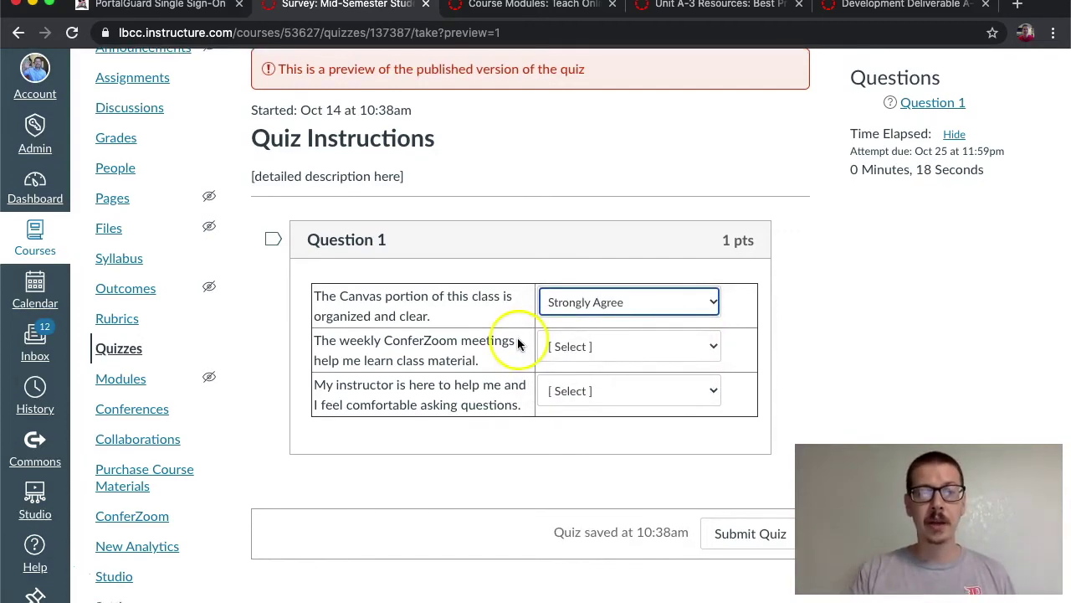
drag(357, 341, 503, 360)
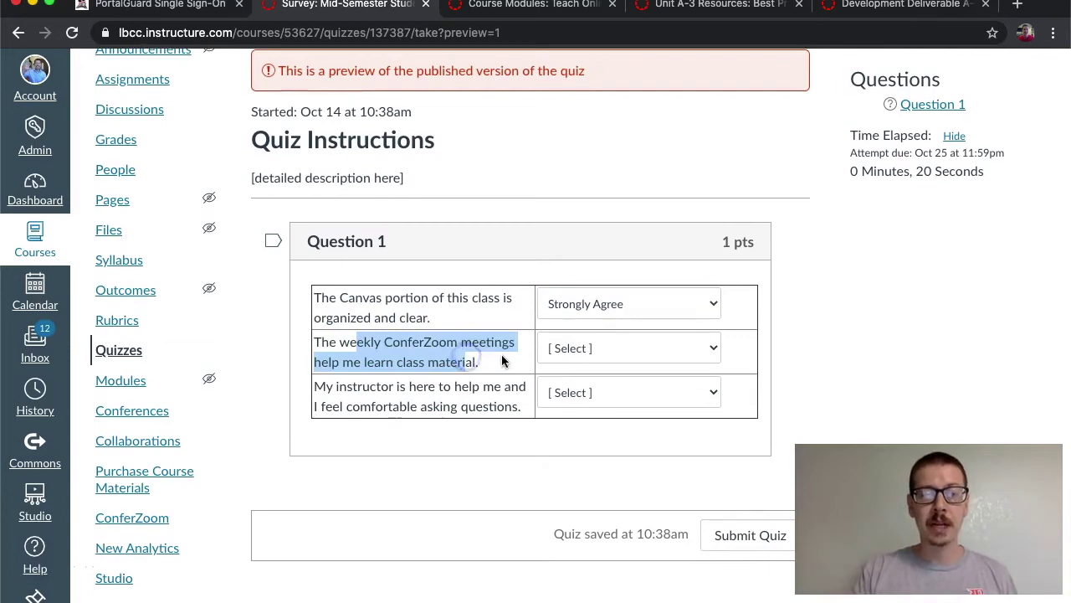
click(503, 360)
click(687, 347)
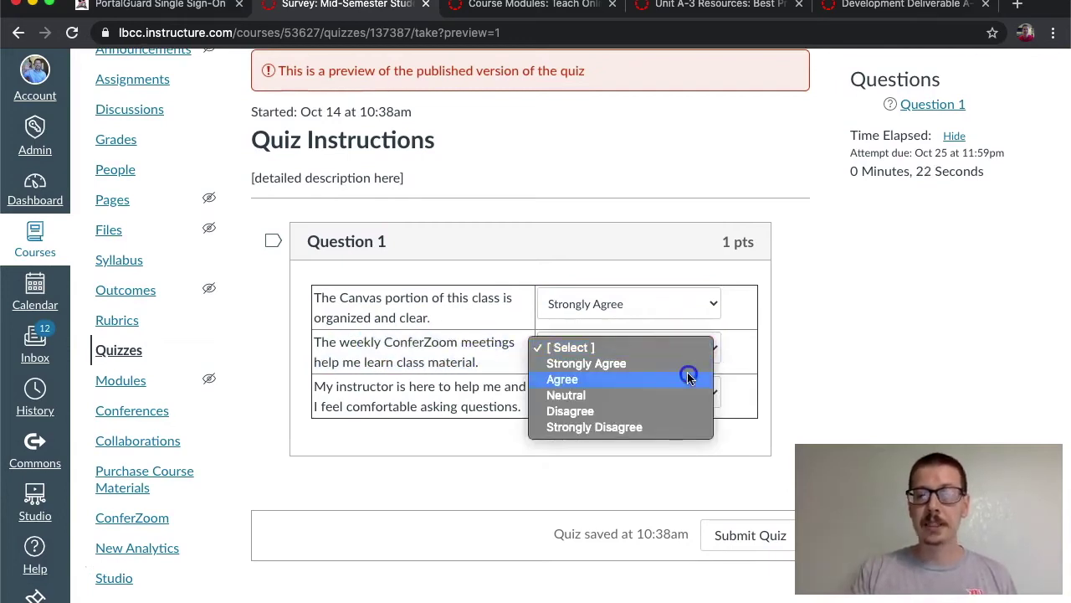
click(688, 378)
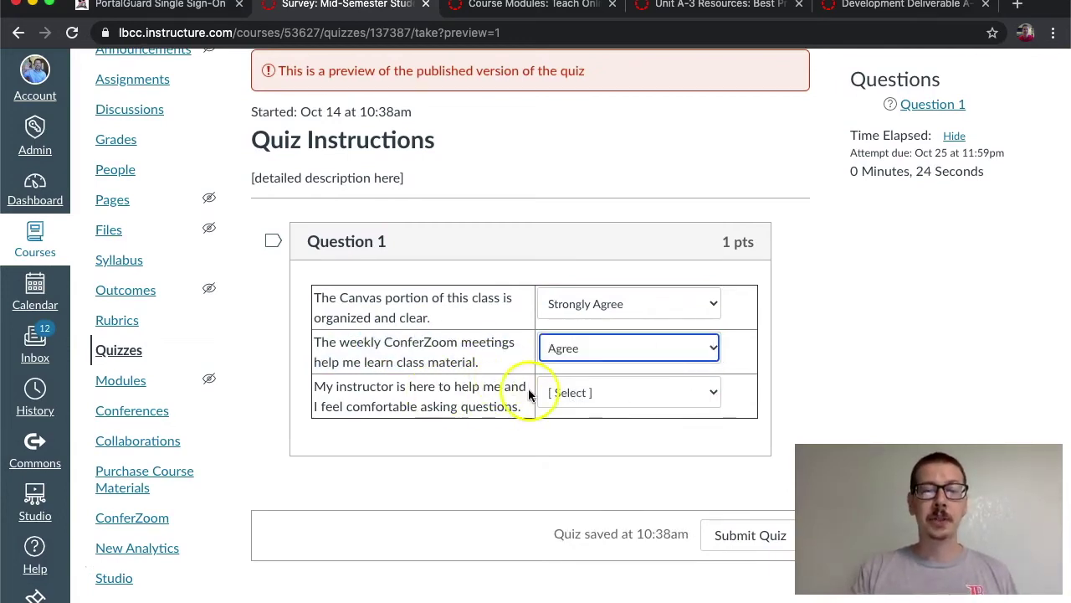
click(680, 392)
click(684, 409)
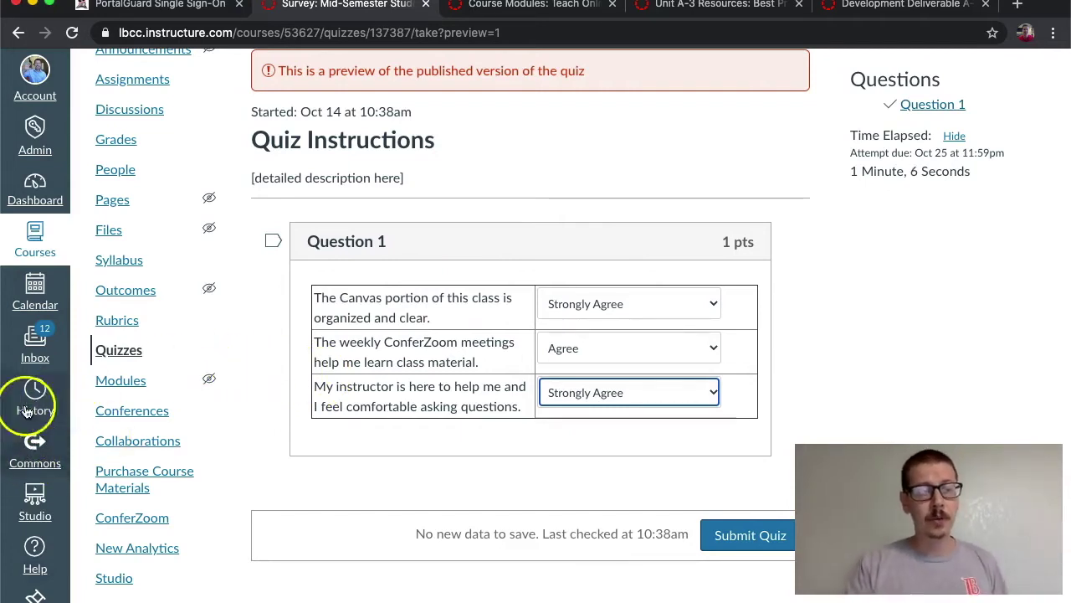
Step: Search Canvas Commons for resources under the instructor's last name
click(28, 449)
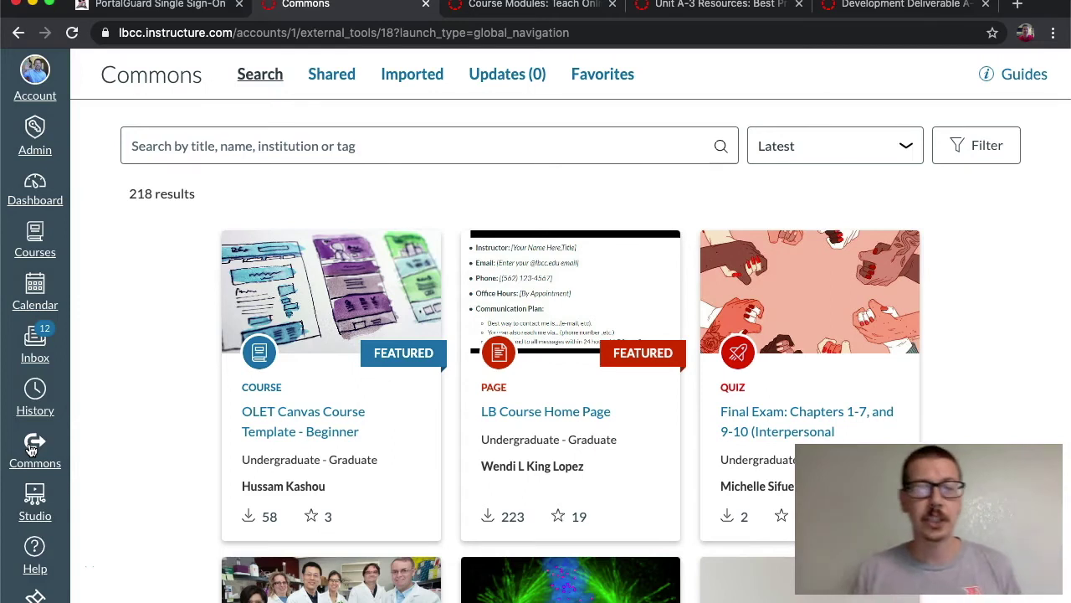
click(226, 154)
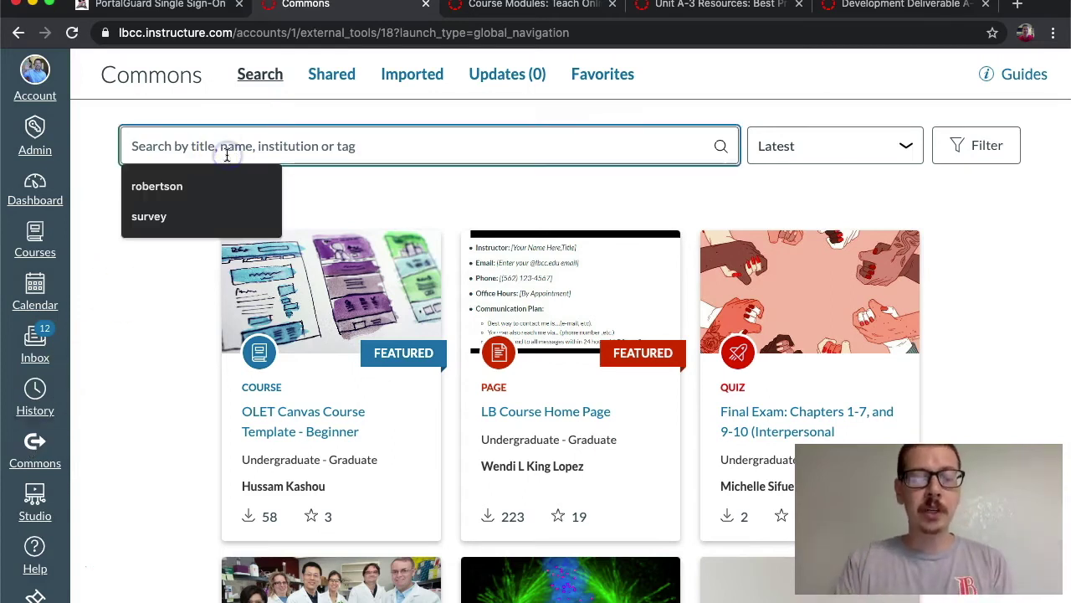
text(robertson)
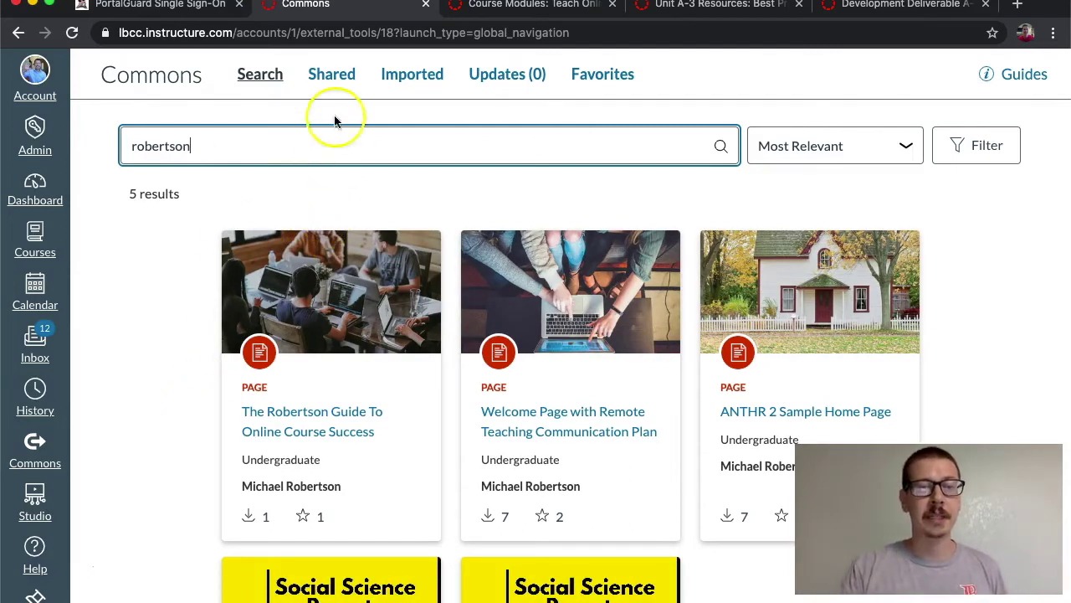
Step: Open the Unnamed Quiz from the shared Commons resources and choose ANTHR 2 - Cultural Anthropology - 10387 as its import course
click(333, 77)
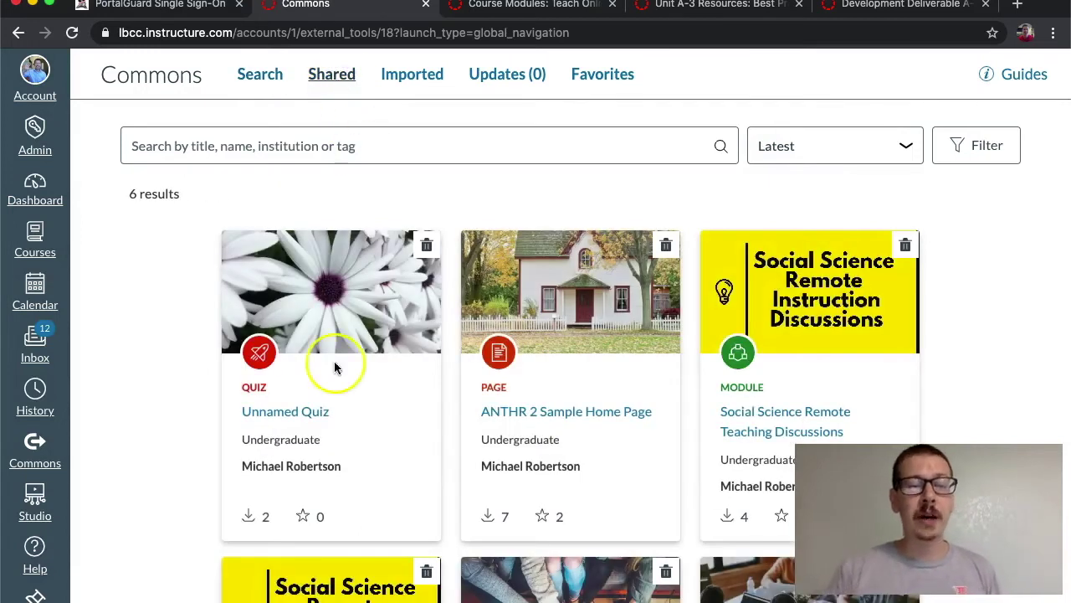
scroll(351, 431, down, 2)
scroll(343, 430, up, 1)
click(297, 405)
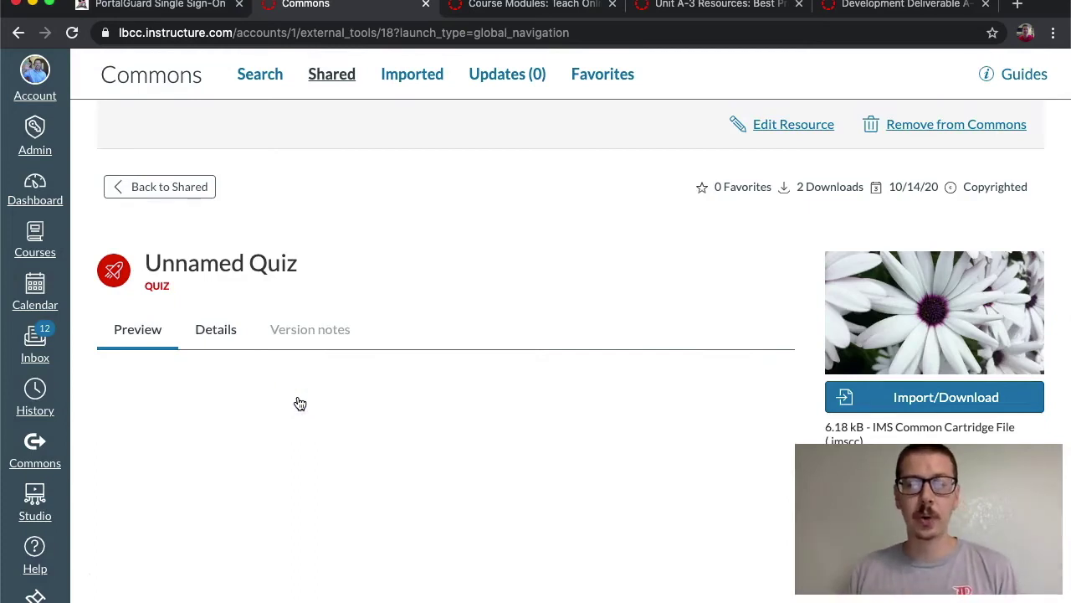
scroll(730, 304, down, 3)
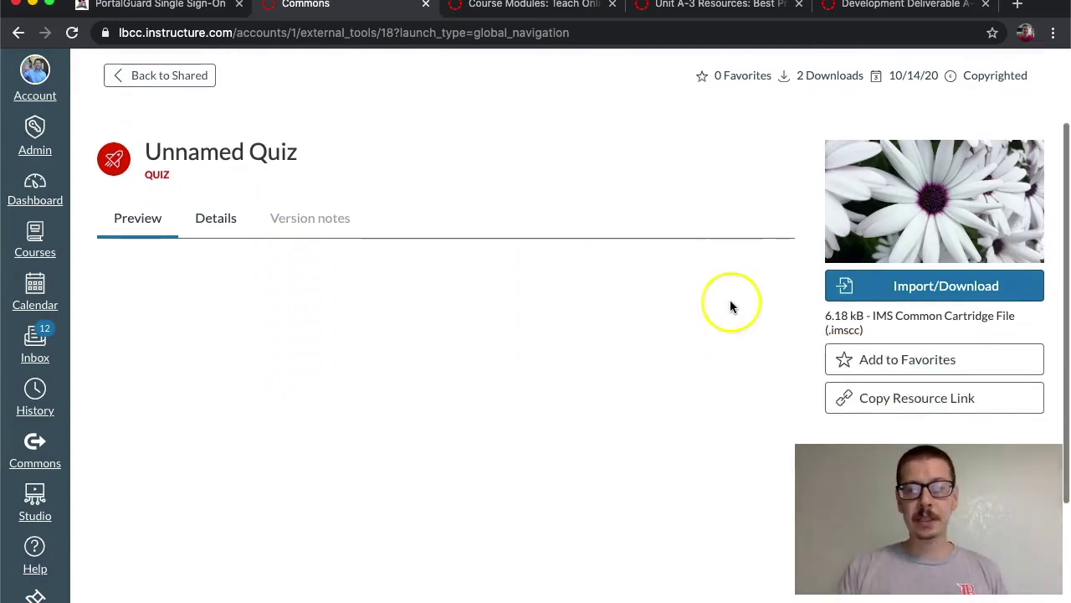
click(912, 286)
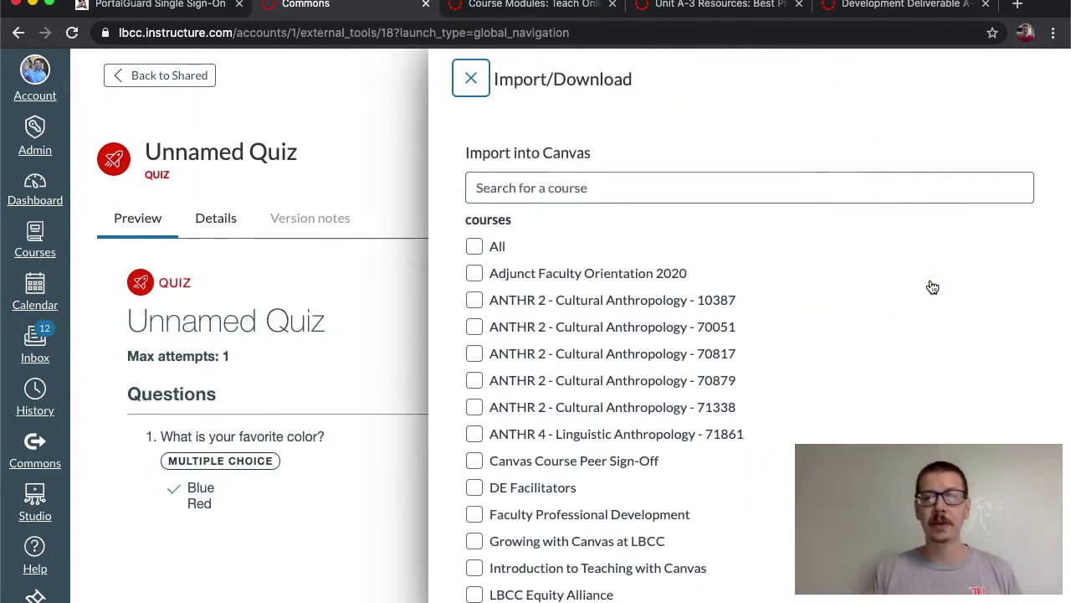
click(473, 301)
click(473, 327)
click(473, 353)
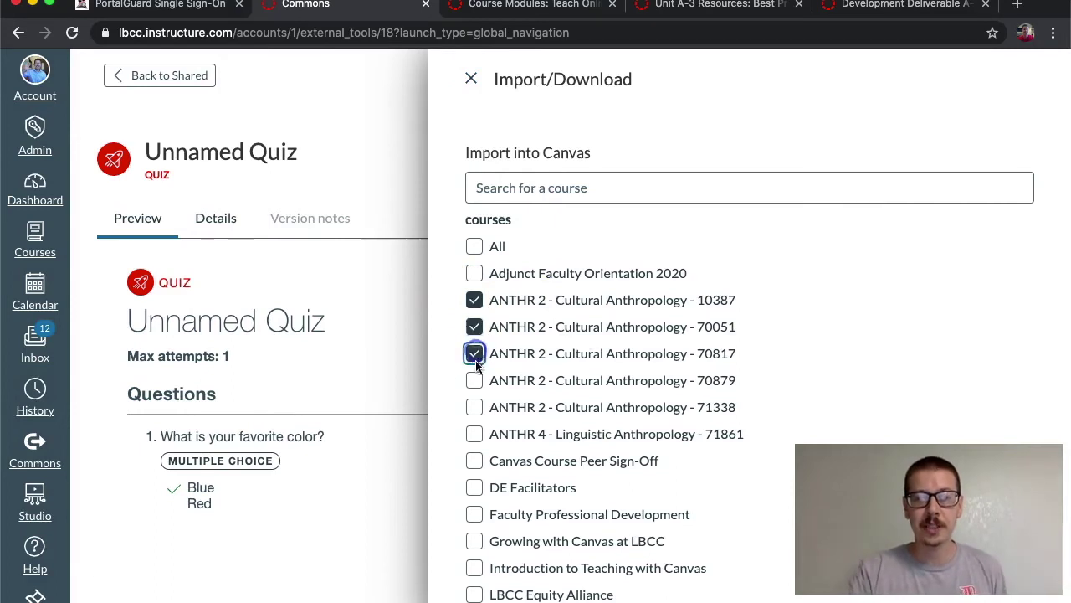
click(474, 380)
click(475, 406)
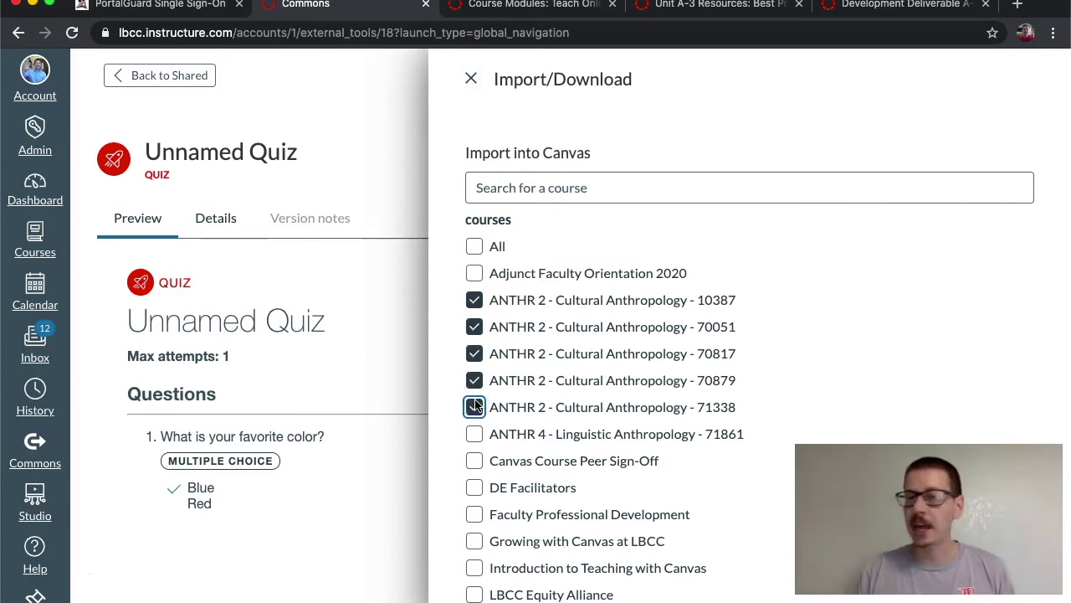
click(474, 407)
click(474, 380)
click(475, 353)
click(474, 326)
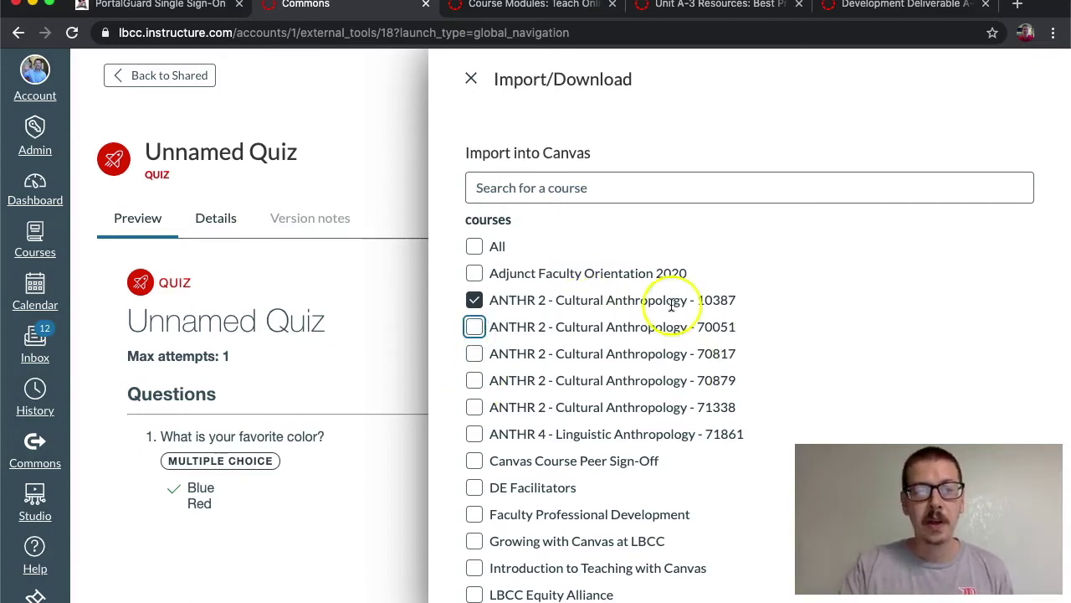
Step: Import the Unnamed Quiz into the selected course
scroll(700, 322, down, 3)
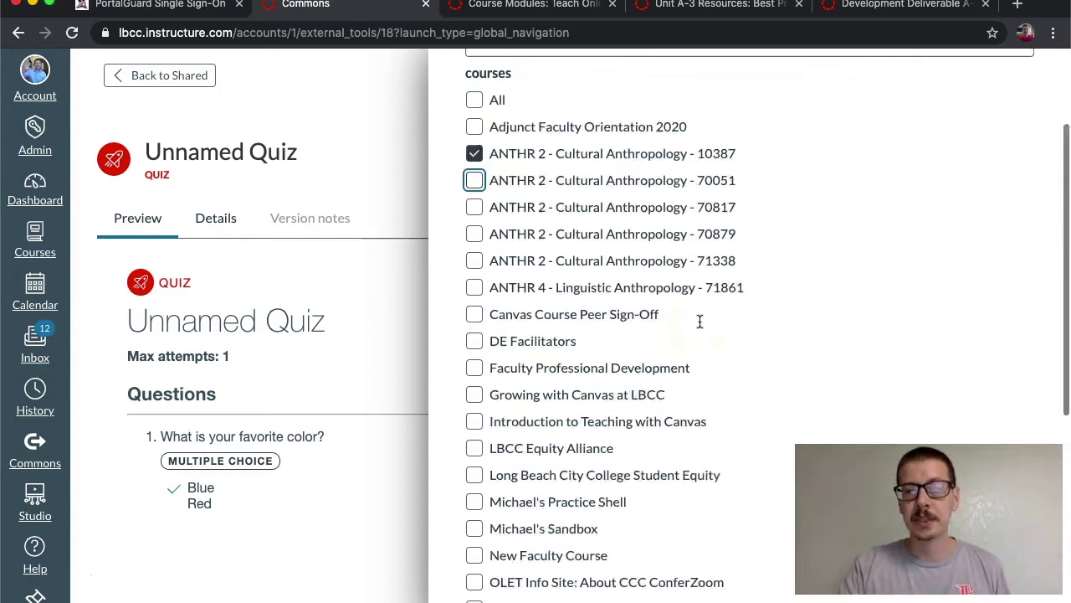
scroll(700, 321, down, 8)
click(567, 548)
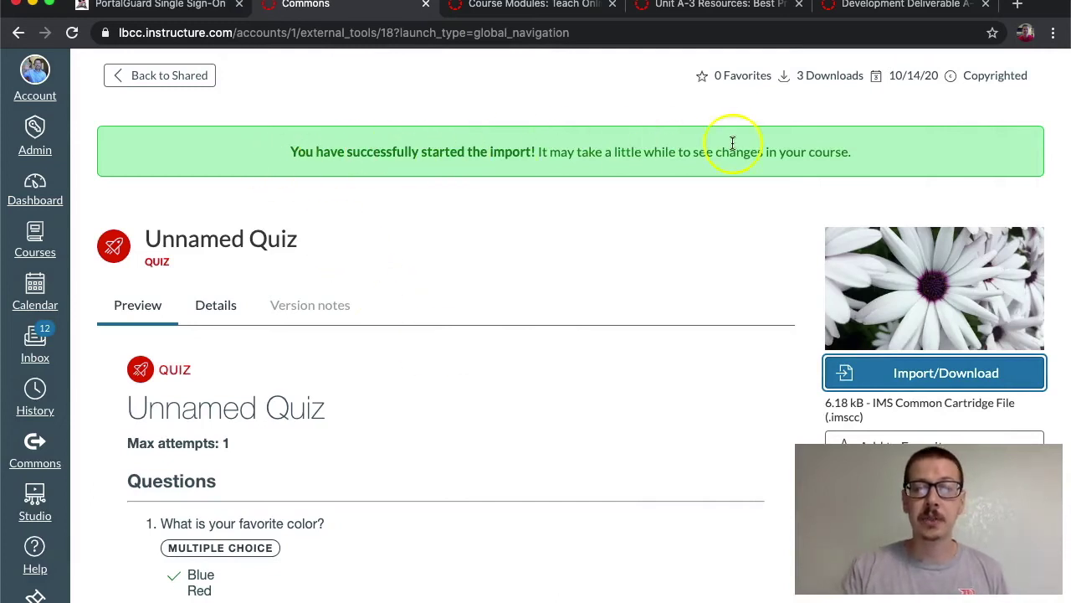
Step: Go to the unpublished course ANTHR 2 - Cultural Anthropology - 10387
click(41, 241)
scroll(258, 253, down, 10)
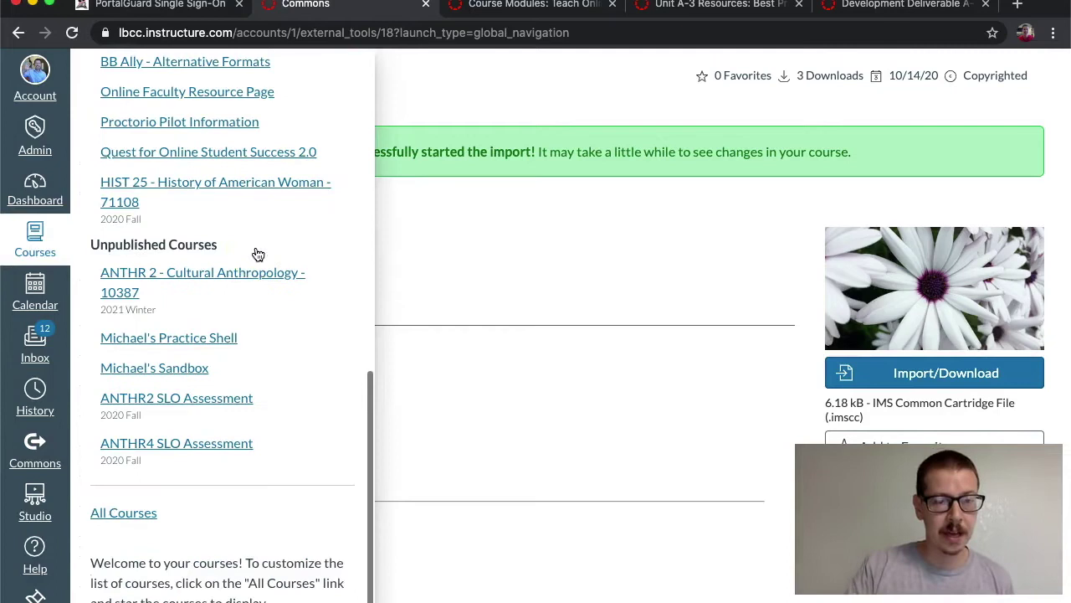
click(202, 275)
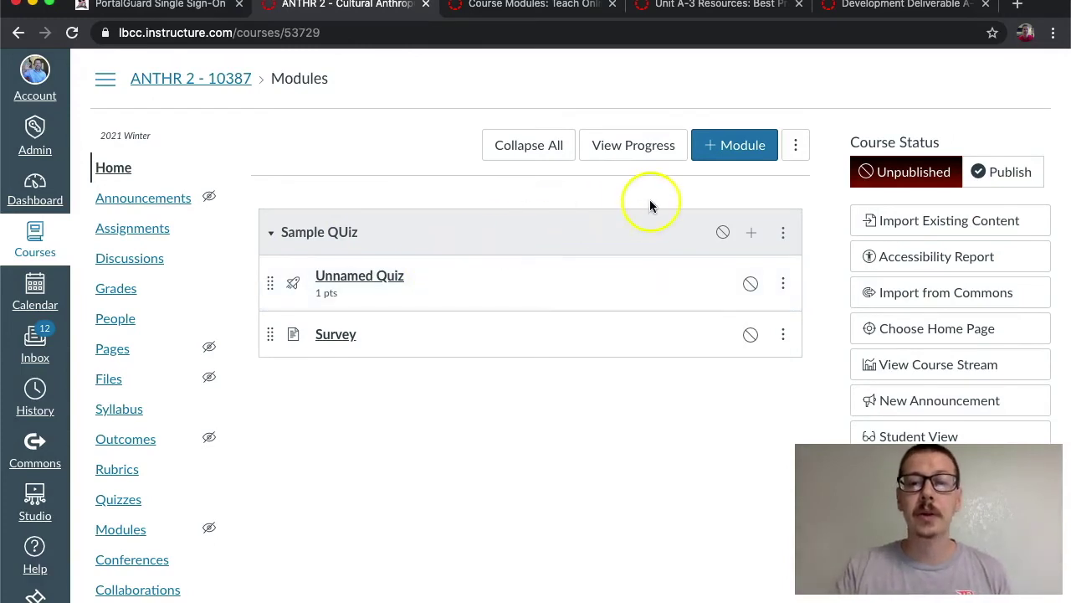
Step: Add the existing Unnamed Quiz to the Sample QUiz module, and publish the module
click(753, 234)
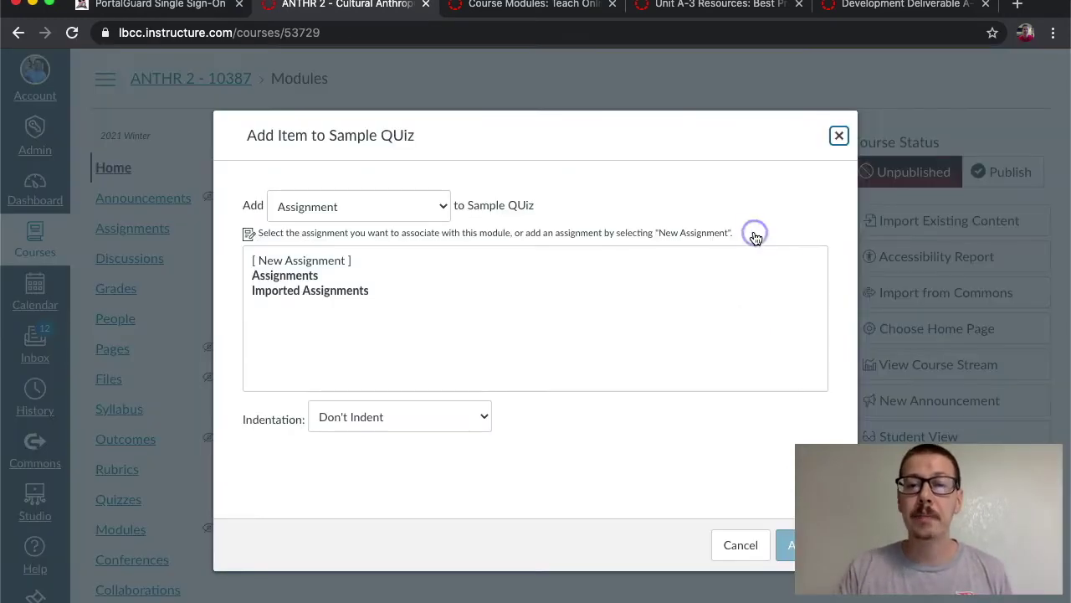
click(443, 206)
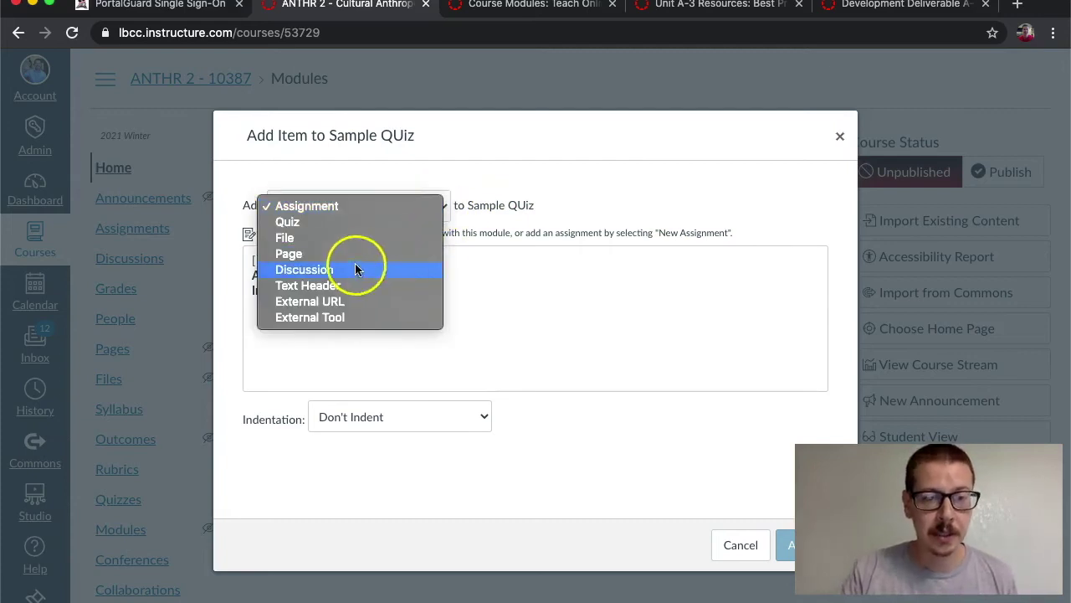
click(293, 222)
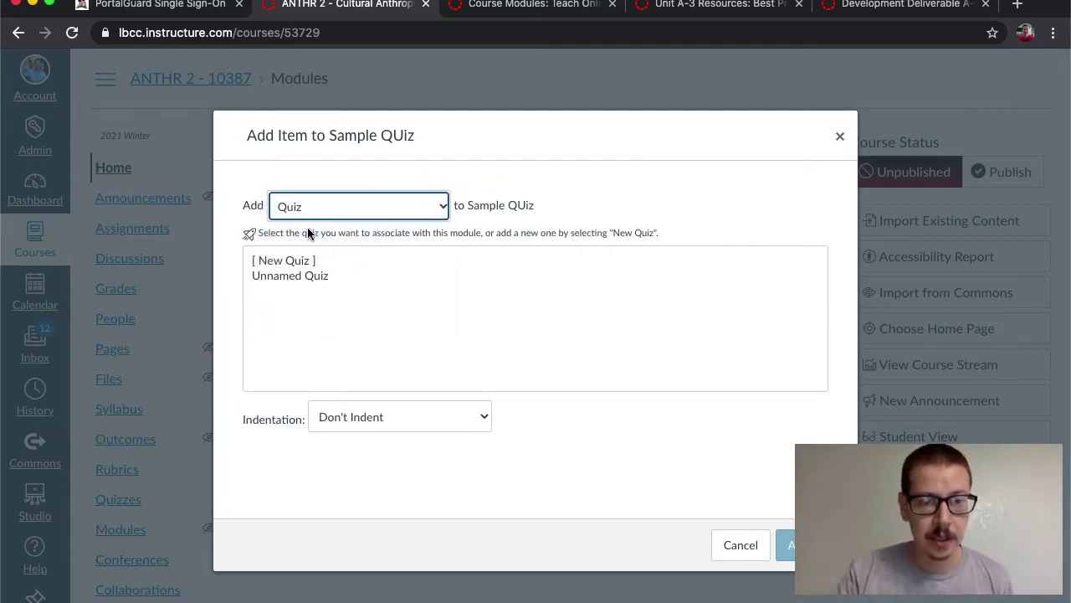
click(287, 276)
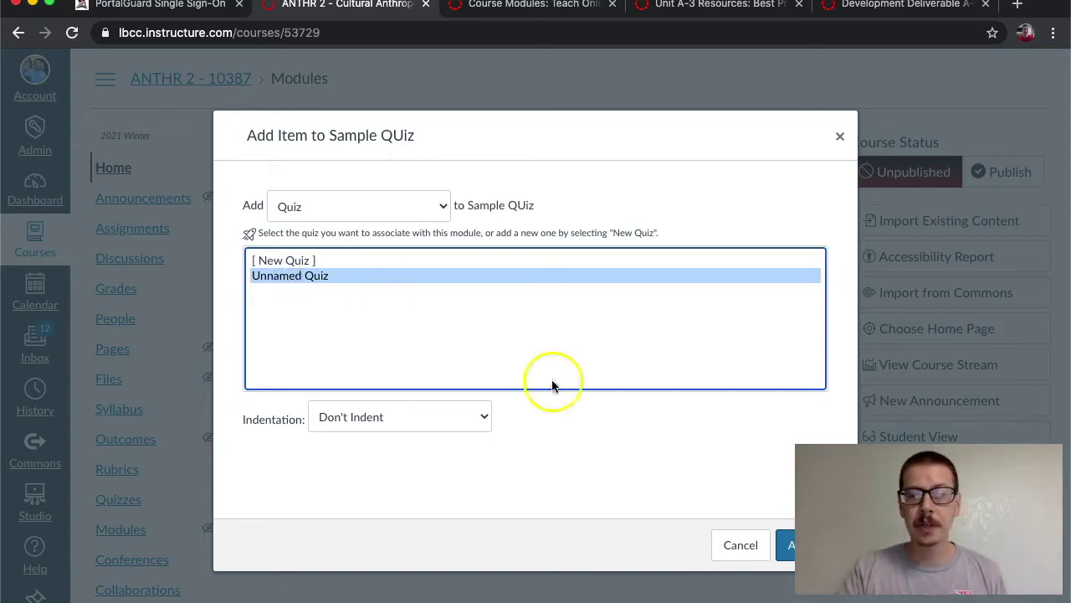
click(791, 545)
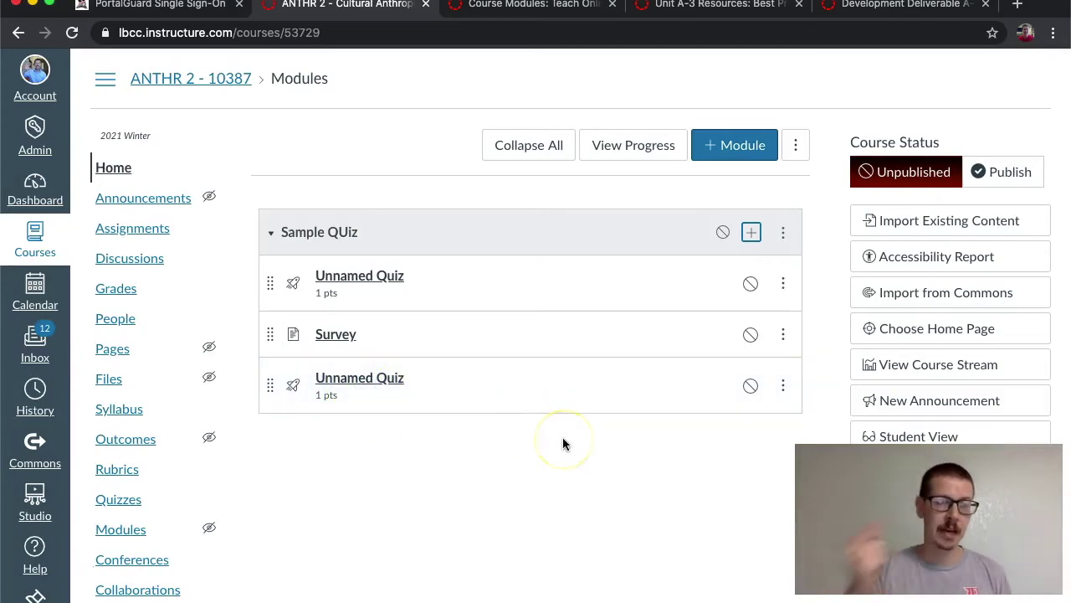
click(725, 234)
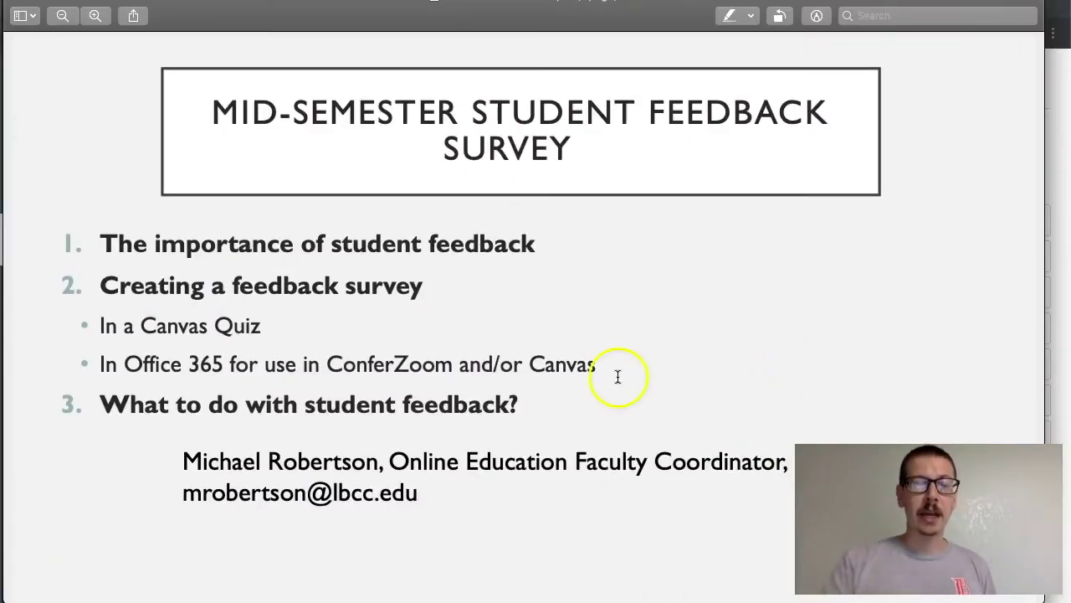
drag(599, 366, 101, 364)
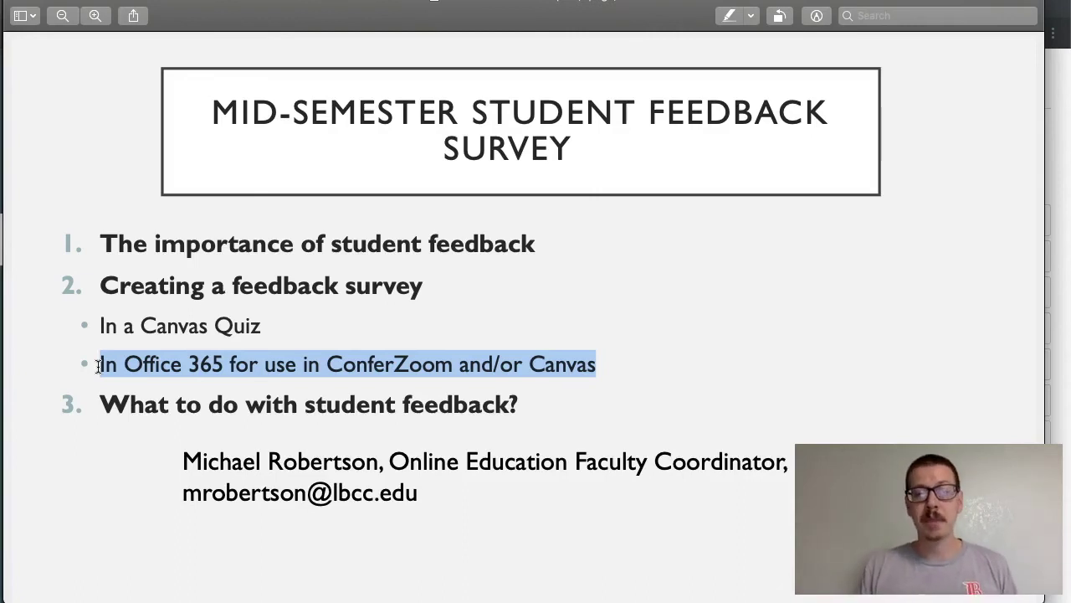
click(411, 342)
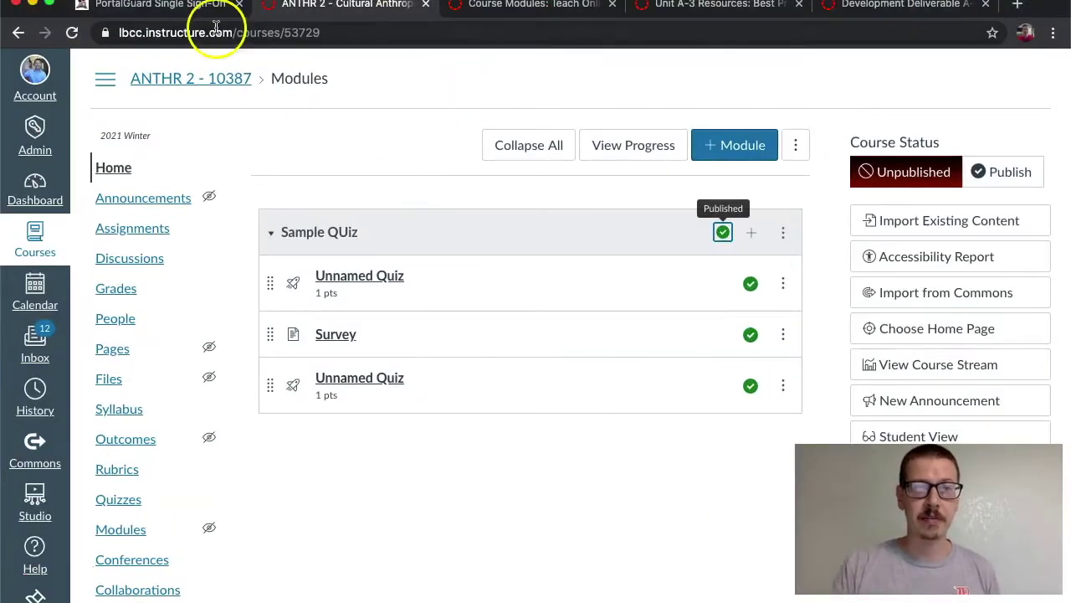
Step: Switch to the Viking Portal, launch Office 365 and open Microsoft Forms
click(192, 8)
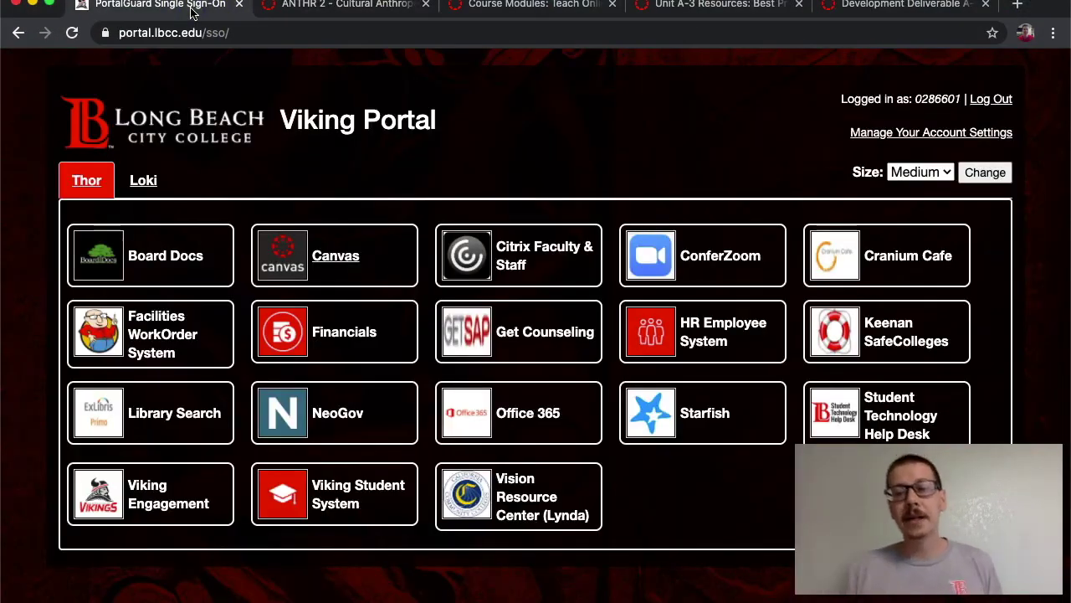
click(528, 413)
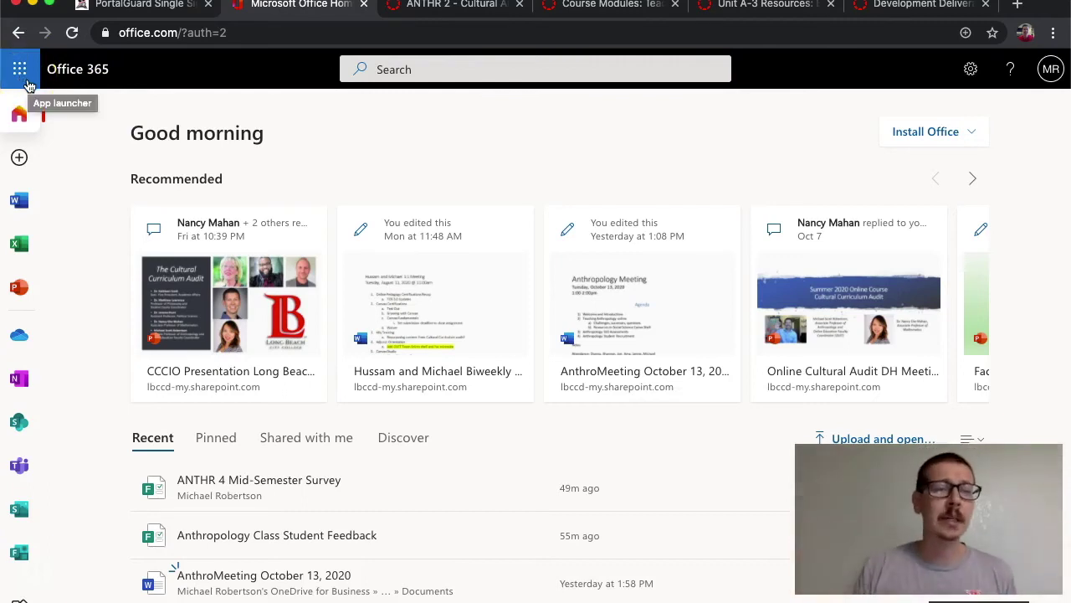
click(23, 73)
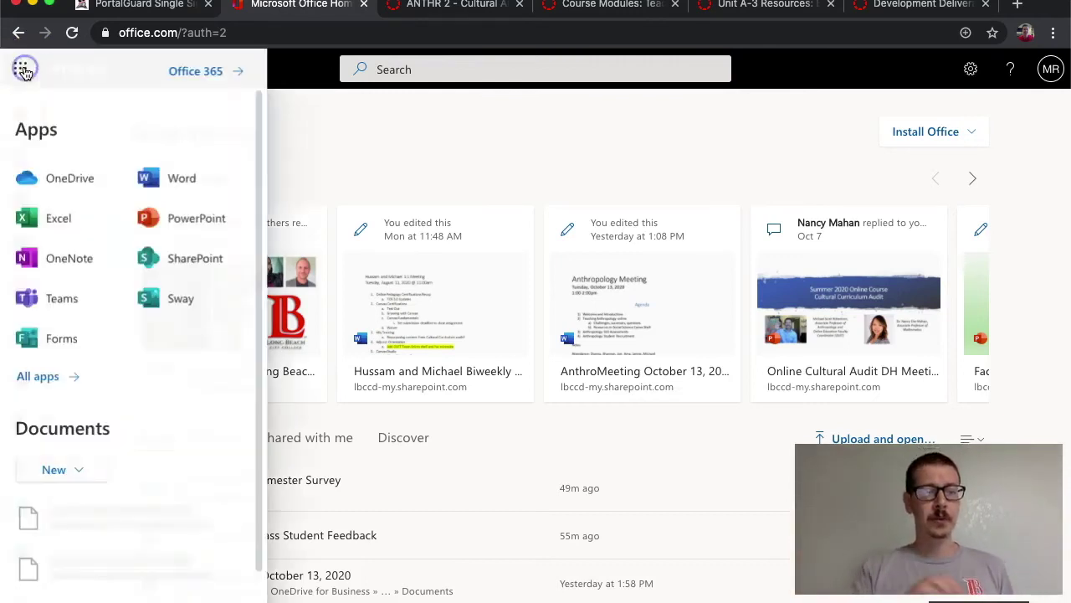
click(134, 300)
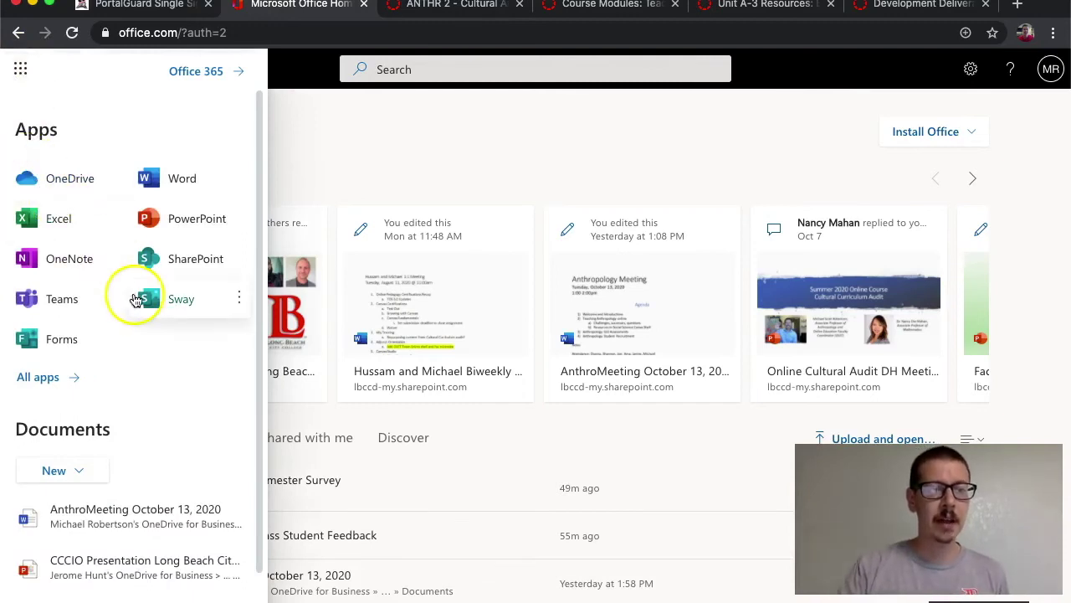
click(62, 343)
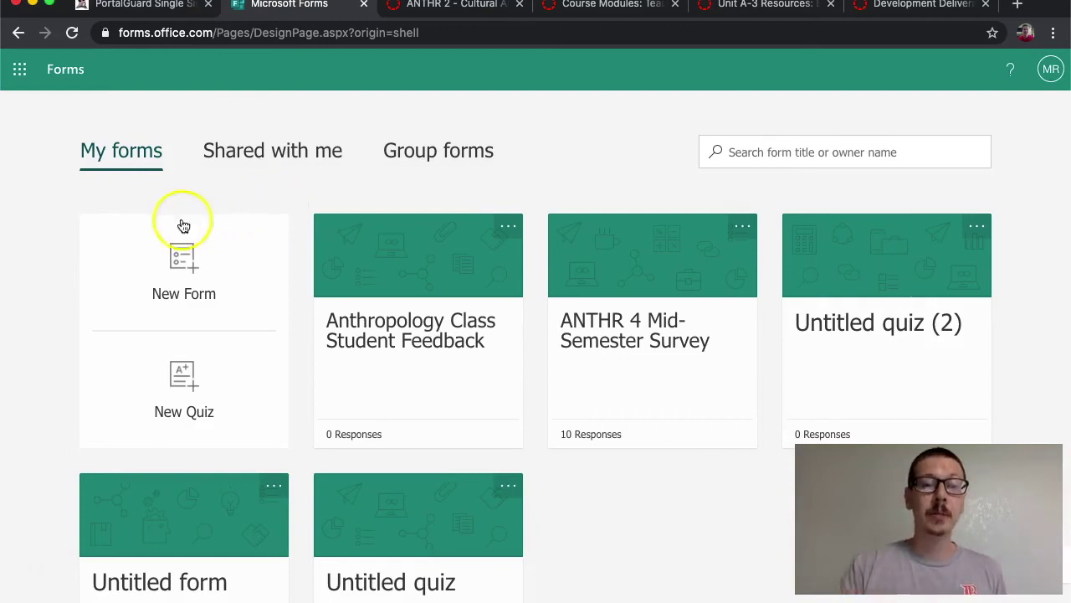
Step: Create a new form titled "Student Feedback Survey" with the description "[detailed description]"
click(182, 267)
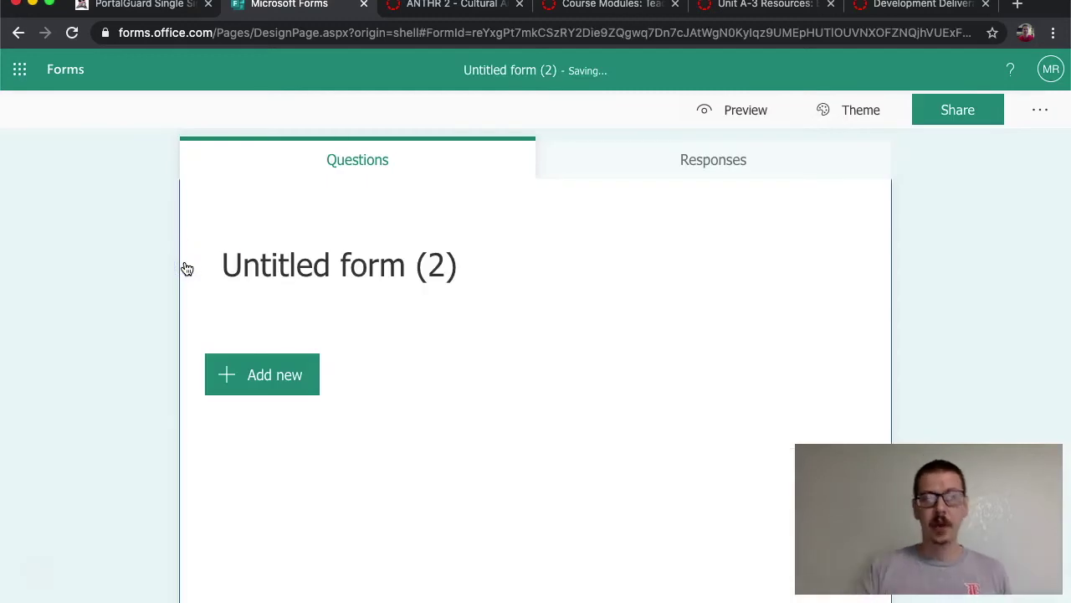
click(419, 258)
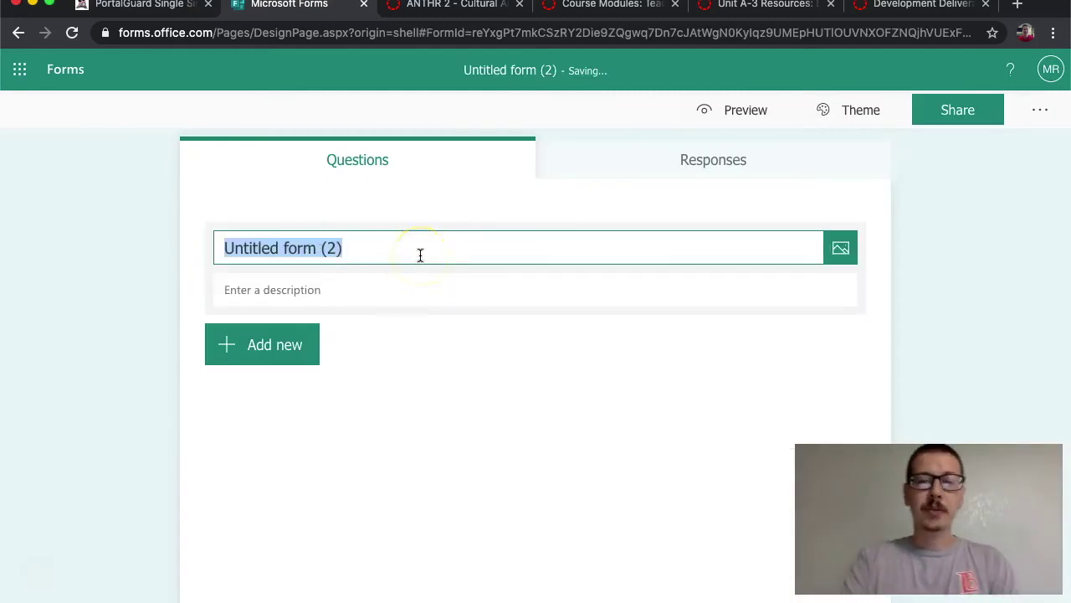
text(Student Fee)
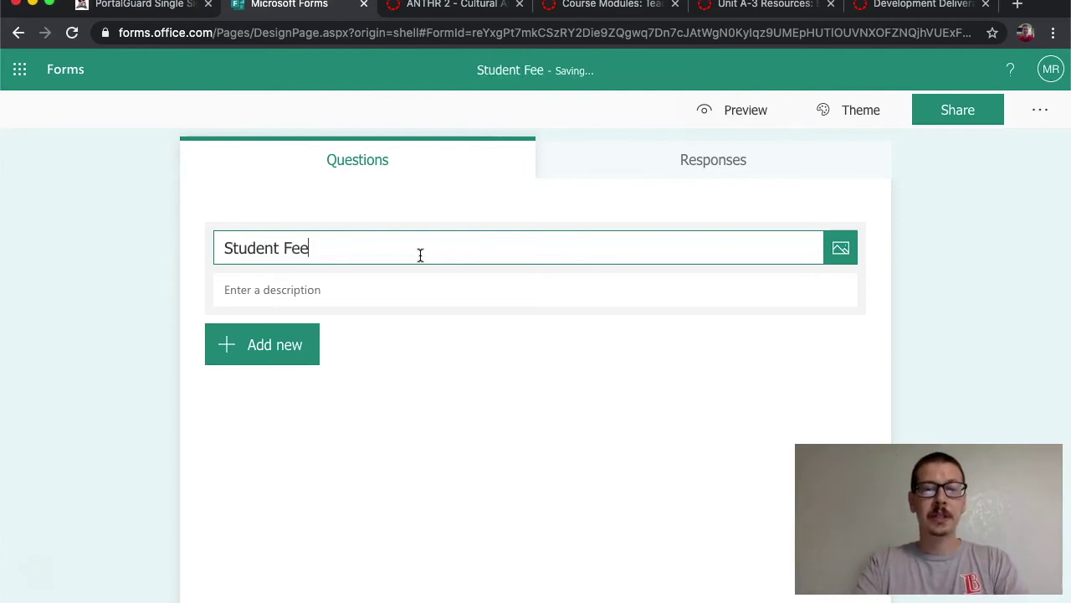
text(dback Survey)
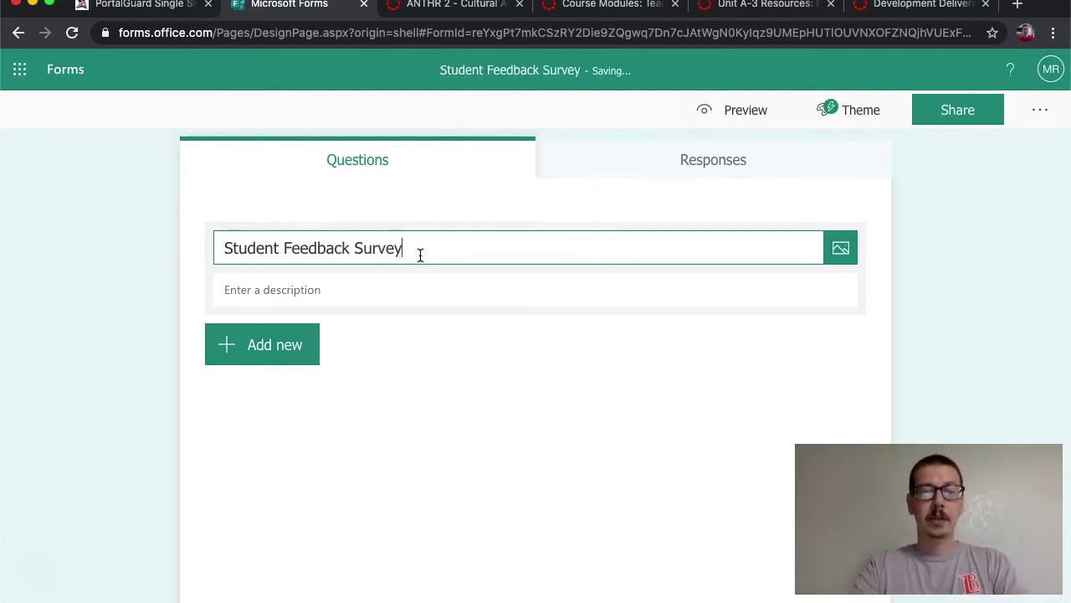
click(378, 293)
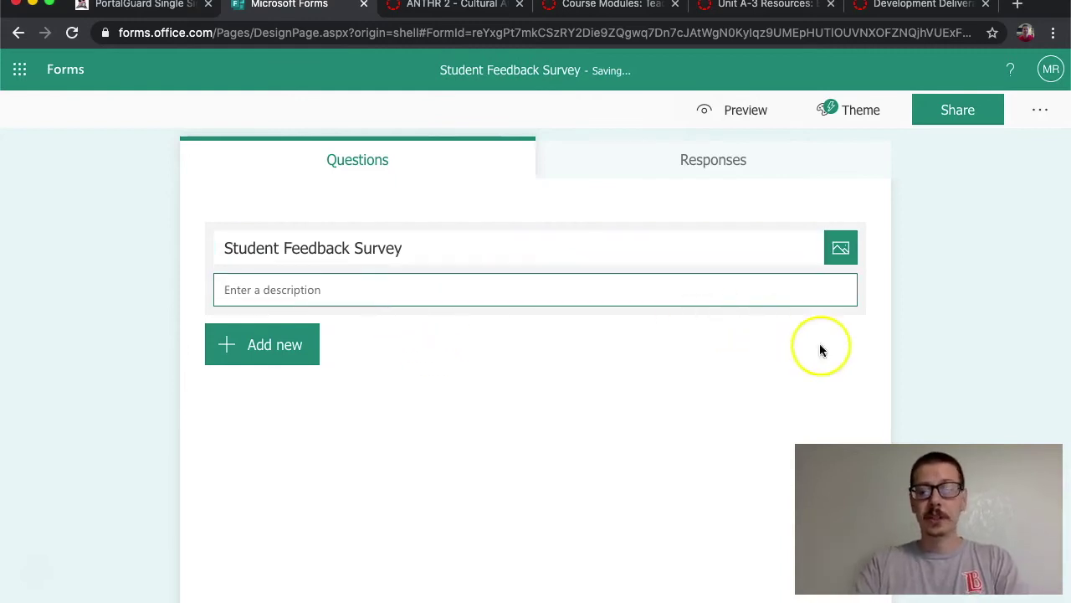
text(I)
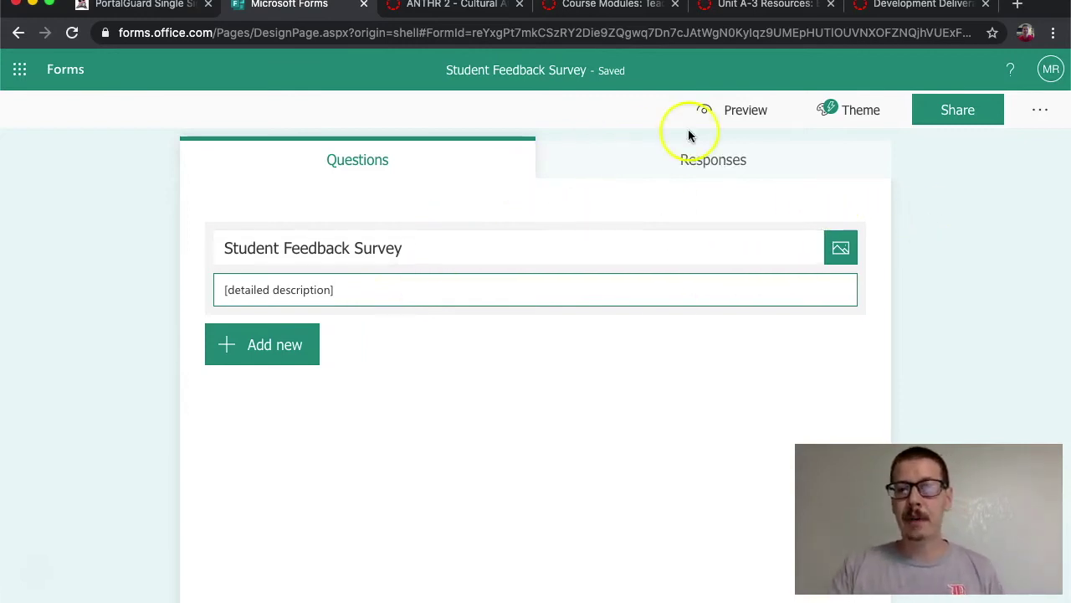
Step: Set the form's settings so that anyone with the link can respond
click(1040, 114)
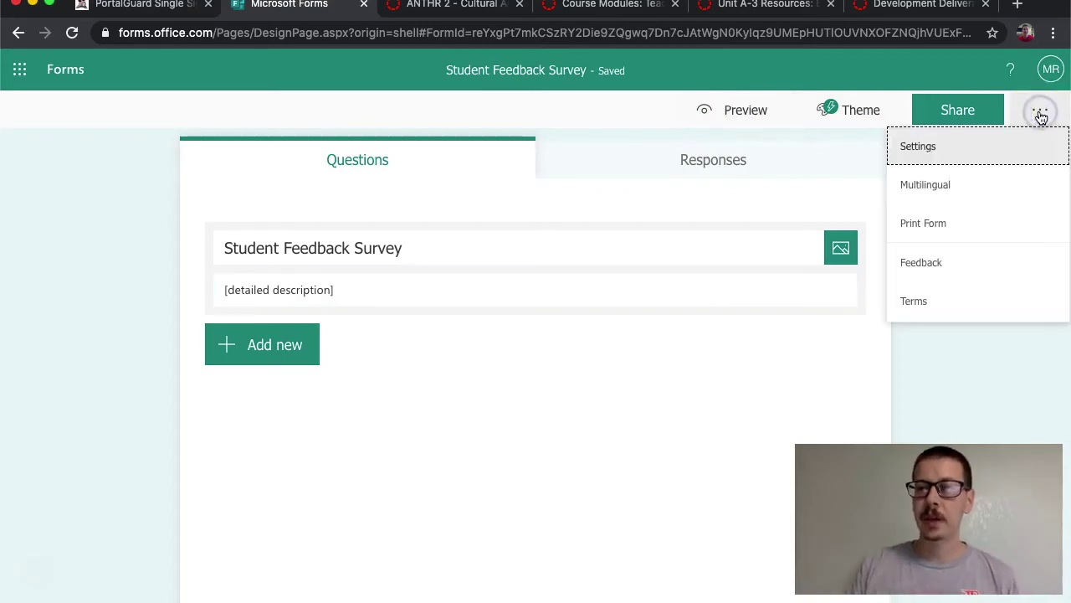
click(928, 152)
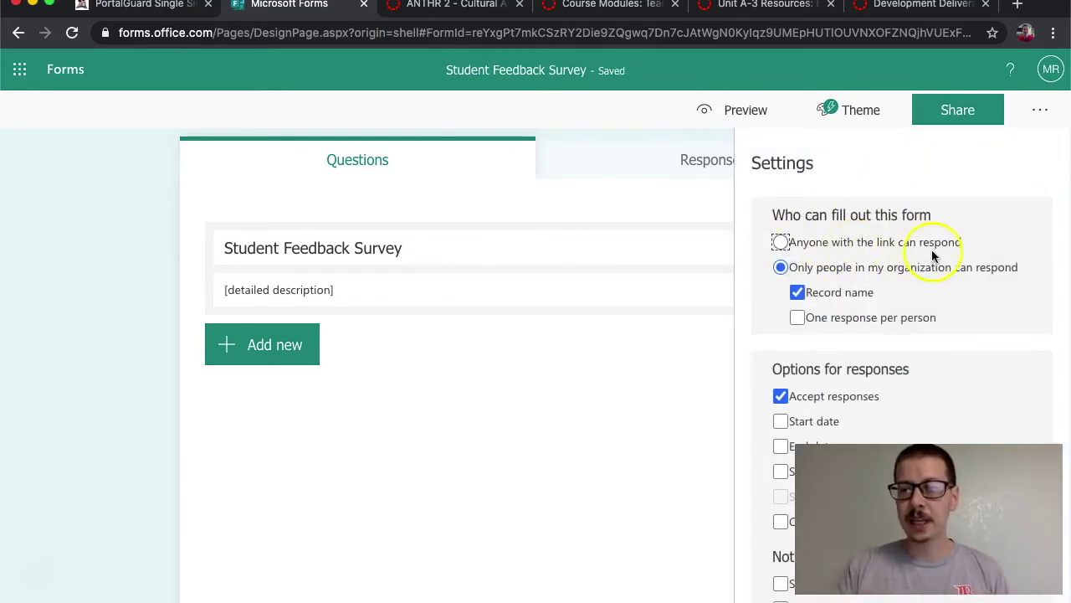
click(780, 242)
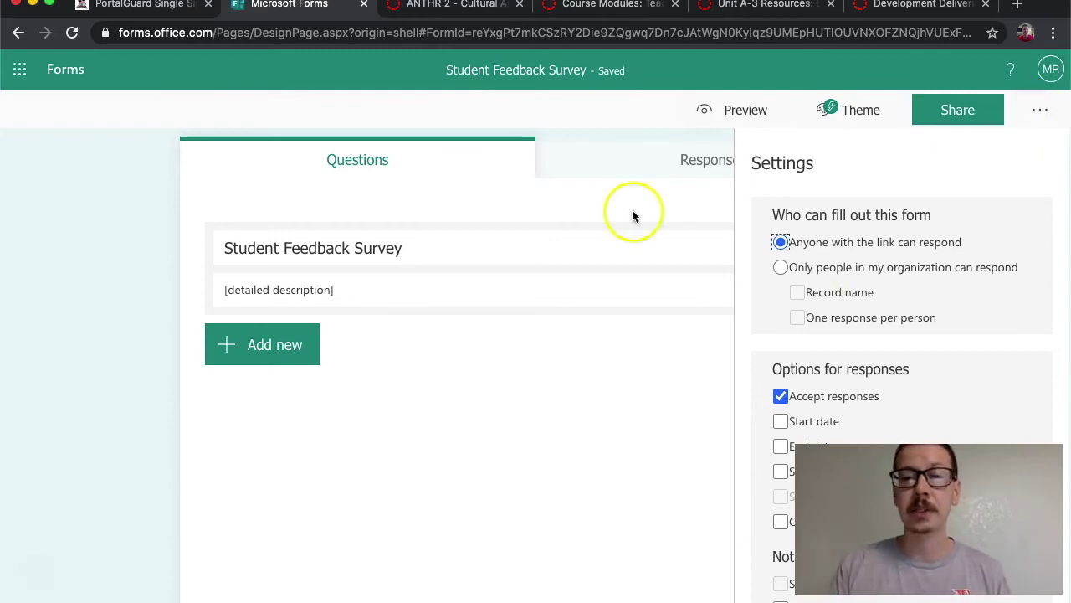
click(596, 120)
Step: Add a choice question to the form with the text "The Canvas content in this class is organized."
scroll(342, 400, down, 1)
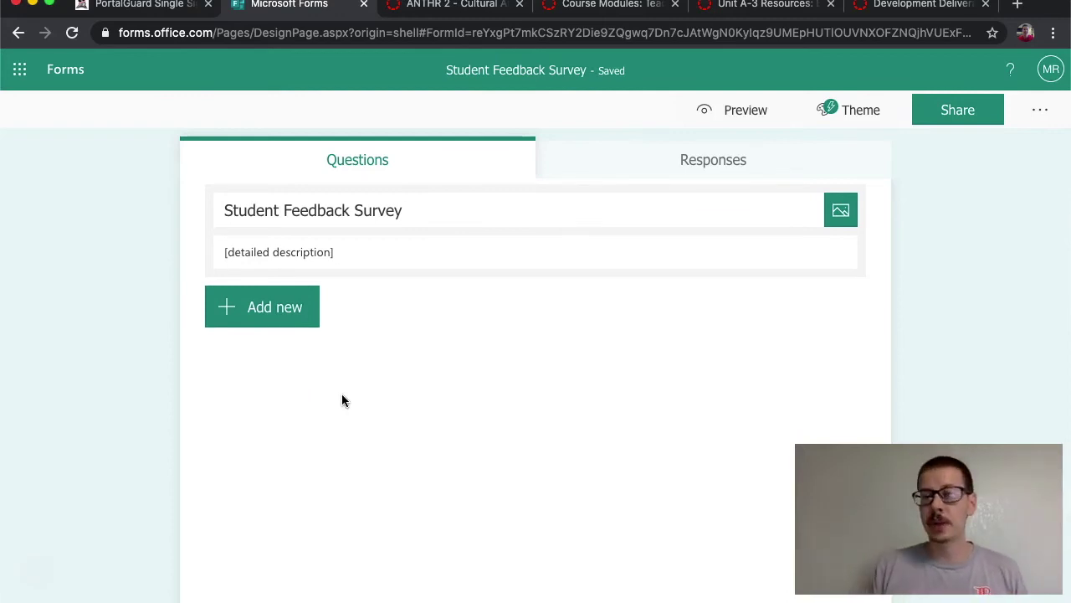
click(241, 304)
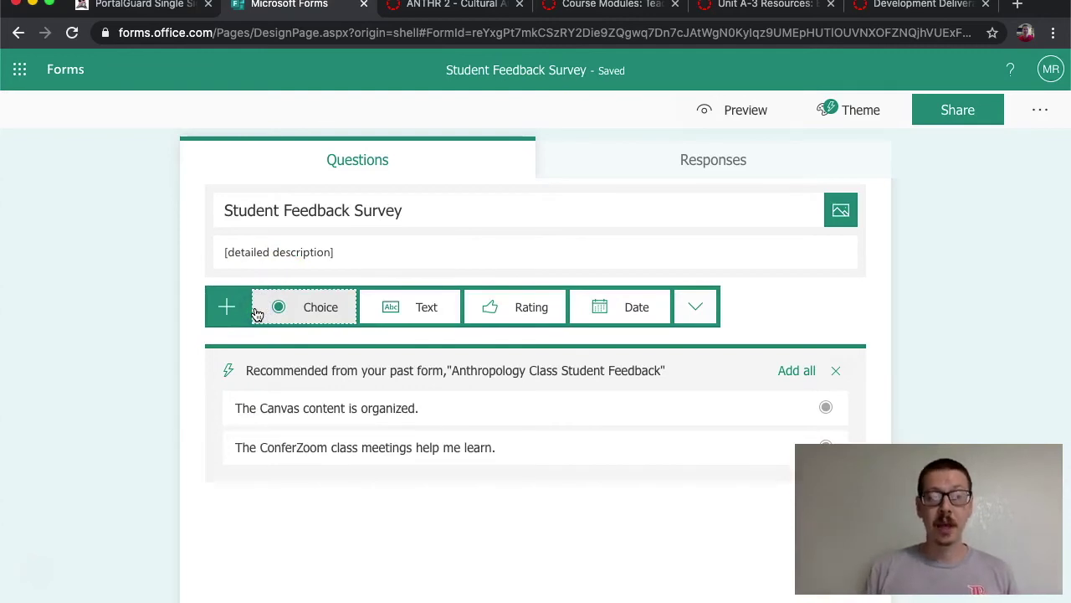
scroll(157, 359, down, 1)
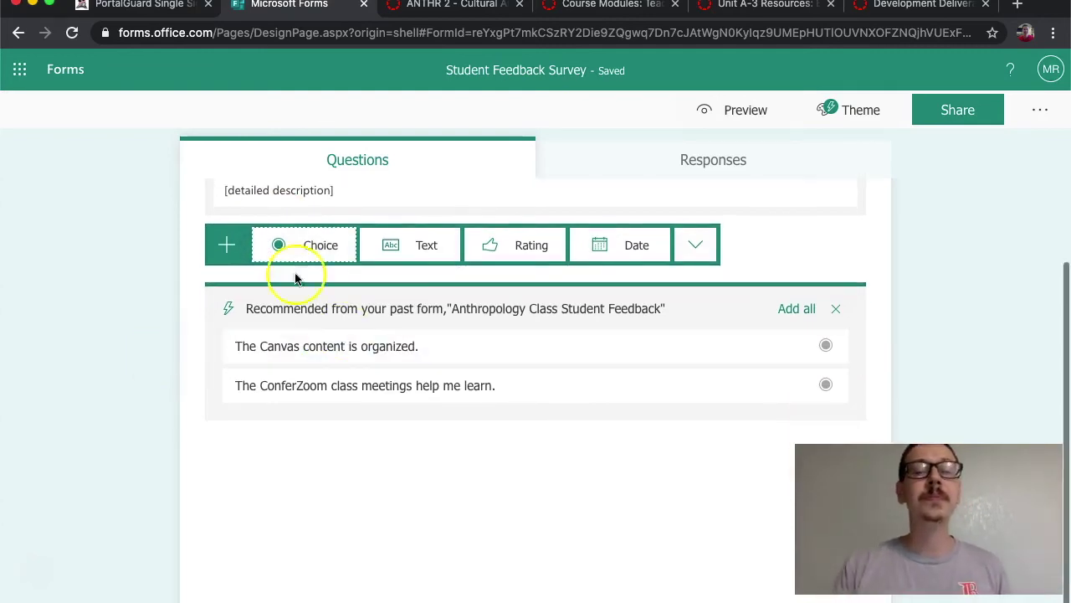
scroll(266, 316, up, 1)
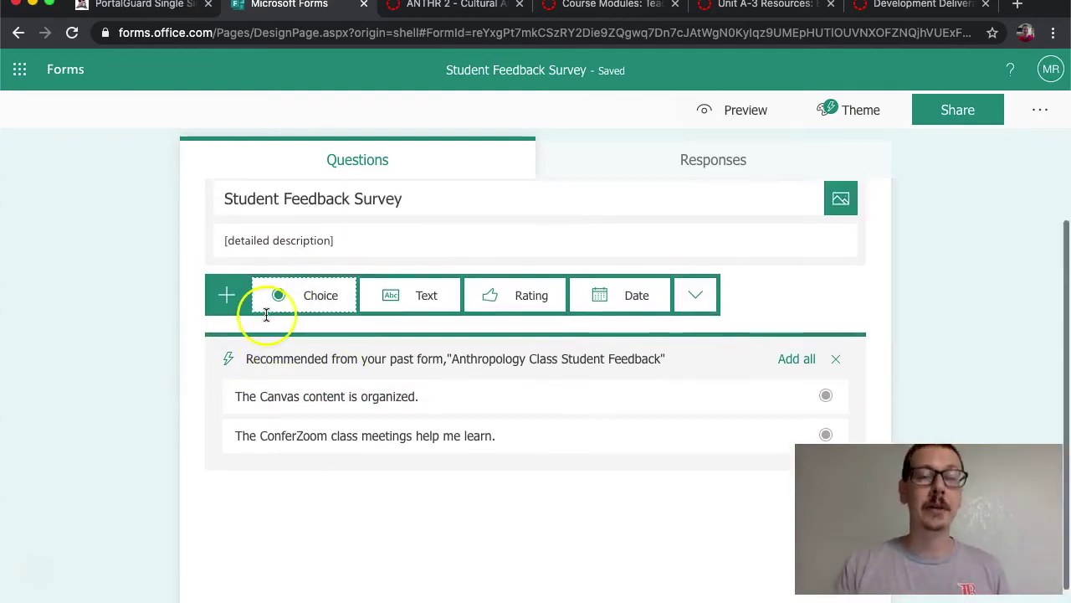
click(312, 303)
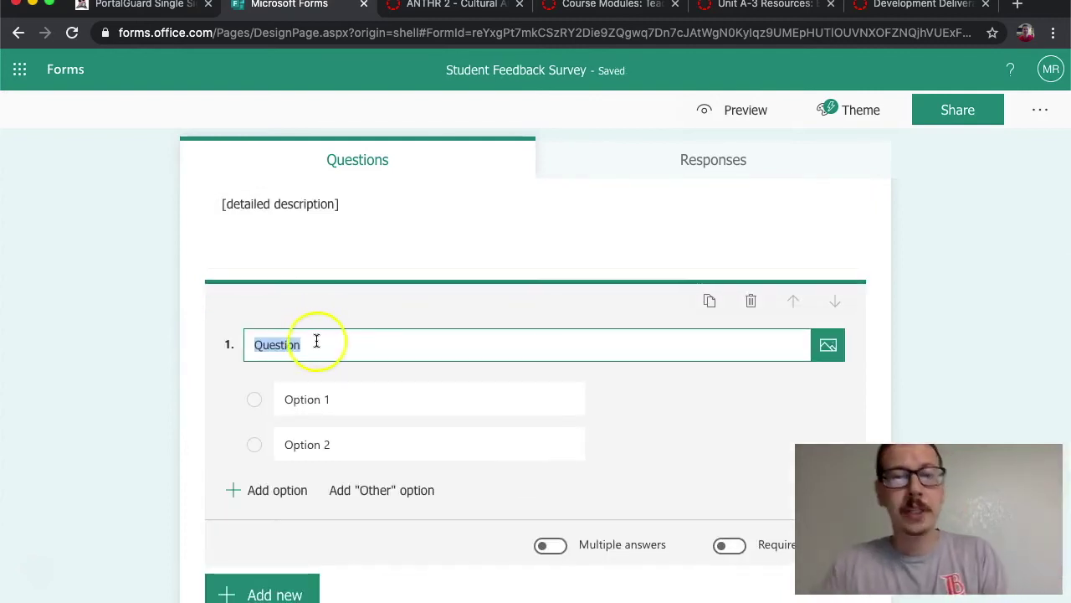
scroll(178, 357, down, 1)
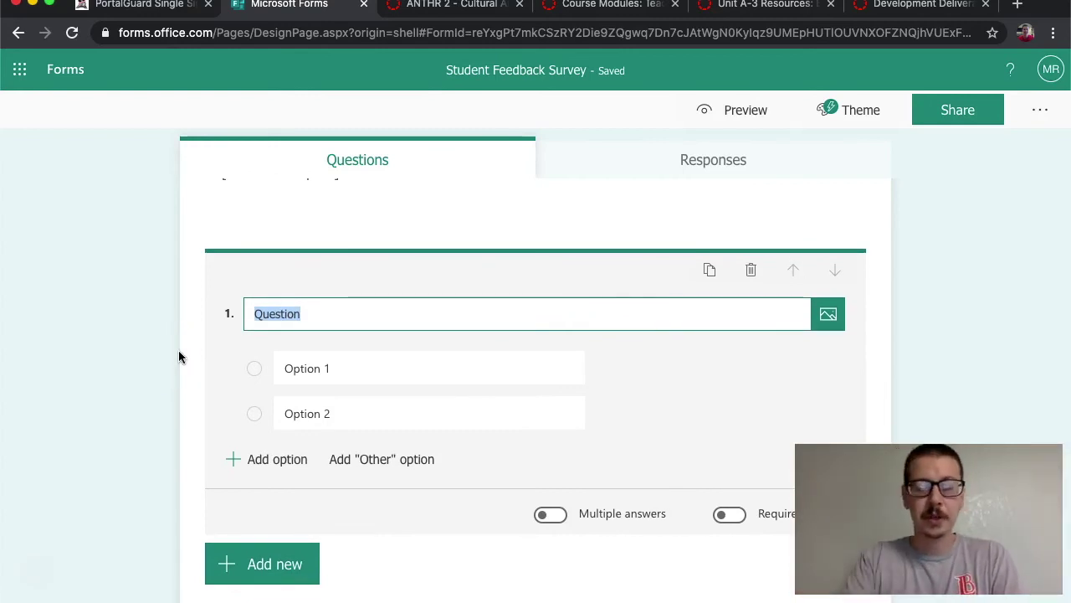
text(The Canvas)
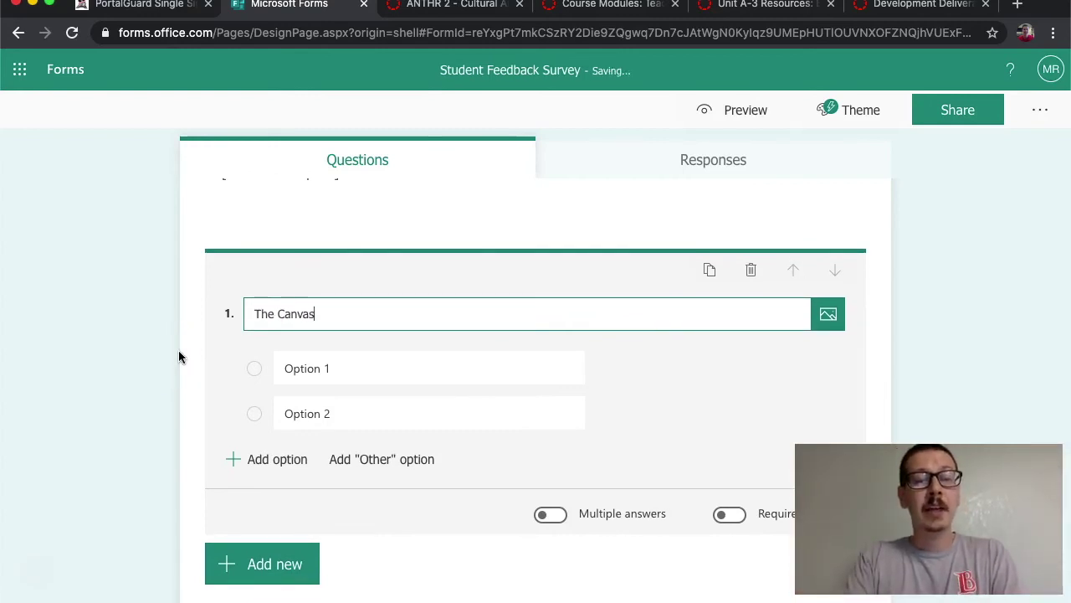
text( content in this clas)
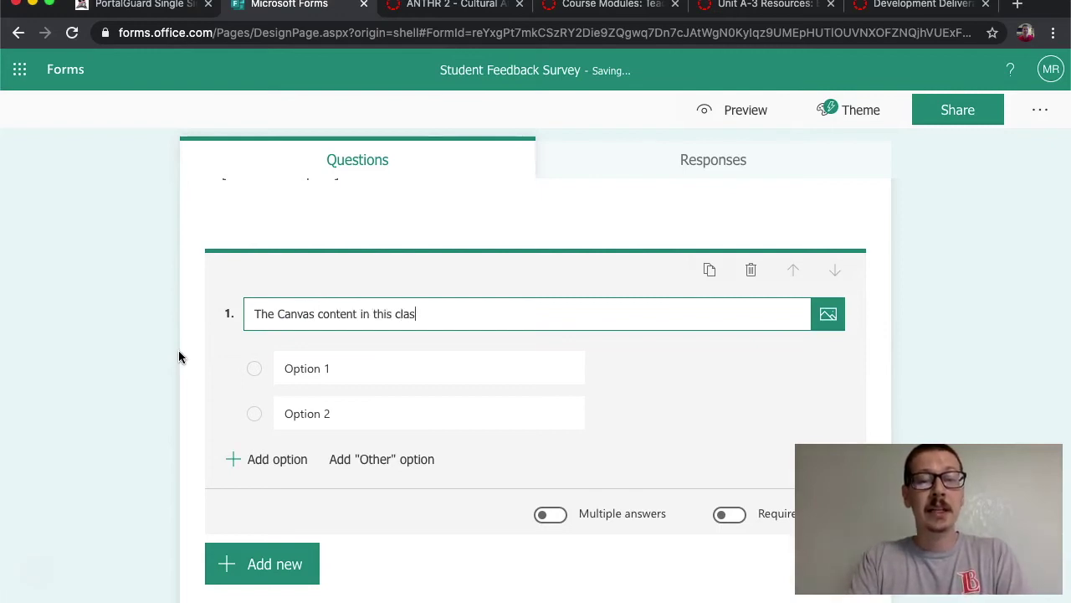
text(s is organizate)
key(BackSpace)
key(BackSpace)
text(ed.)
key(BackSpace)
key(BackSpace)
key(BackSpace)
key(BackSpace)
text(ed.)
scroll(237, 347, down, 2)
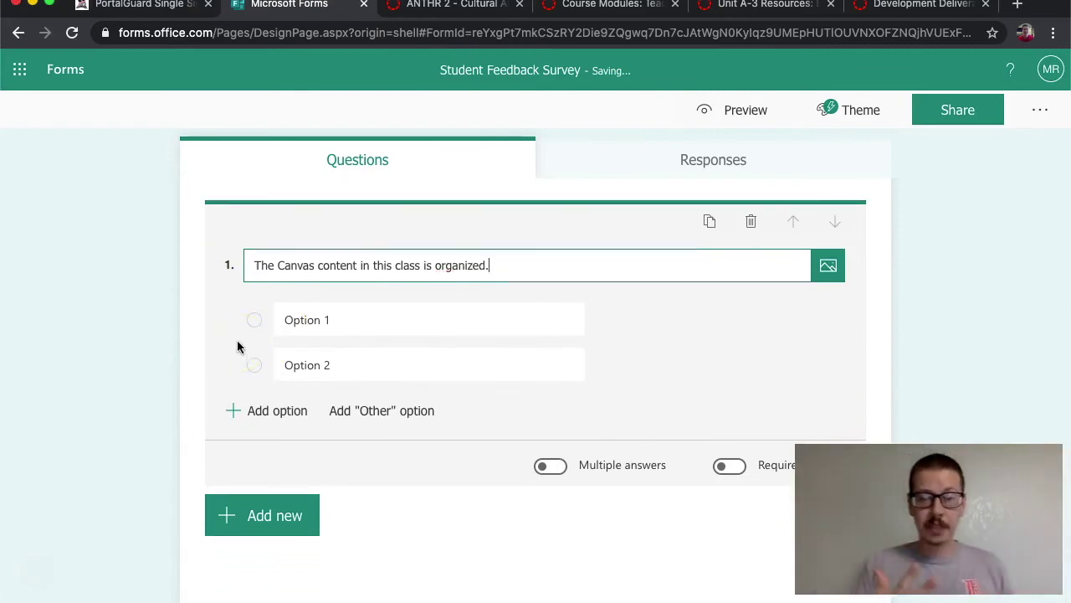
Step: Give question 1 the answers Strongly agree, Agree, Neutral, Disagree and Strongly disagree, plus an "Other" option
click(307, 319)
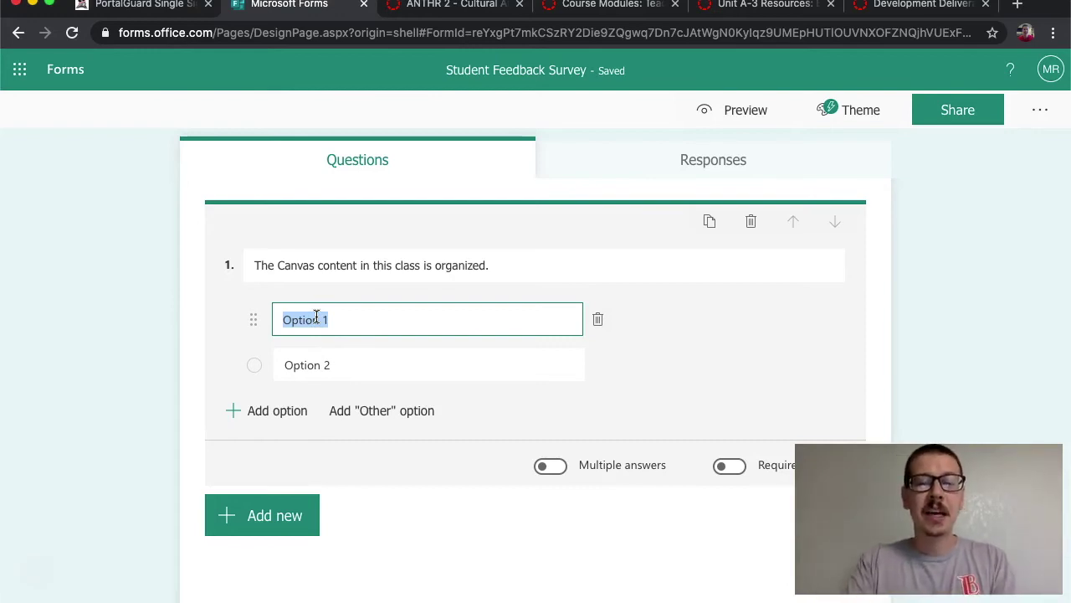
text(Strongly agree)
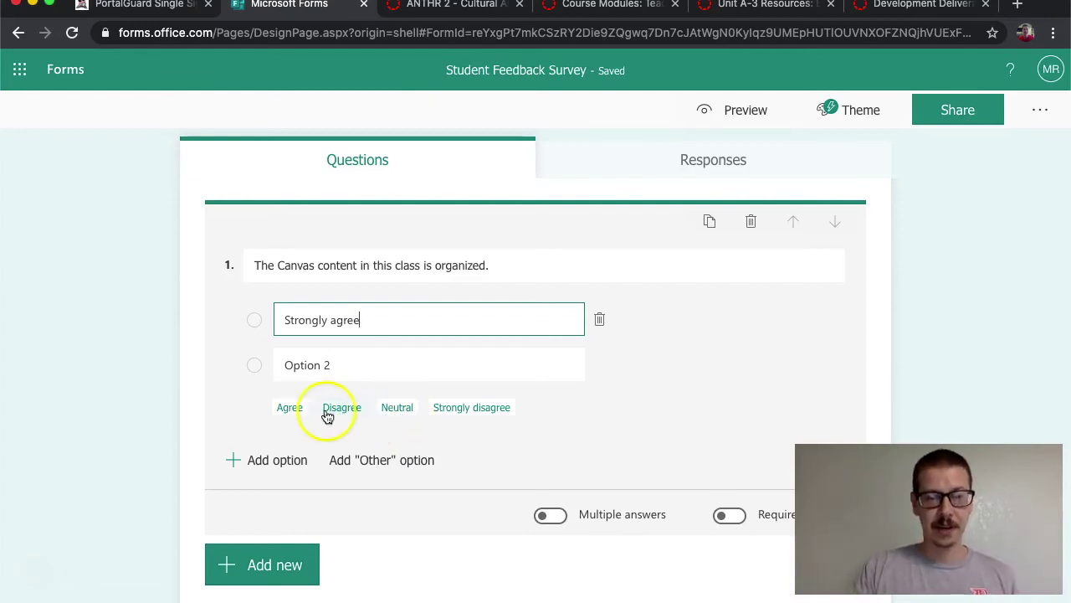
click(311, 368)
click(291, 409)
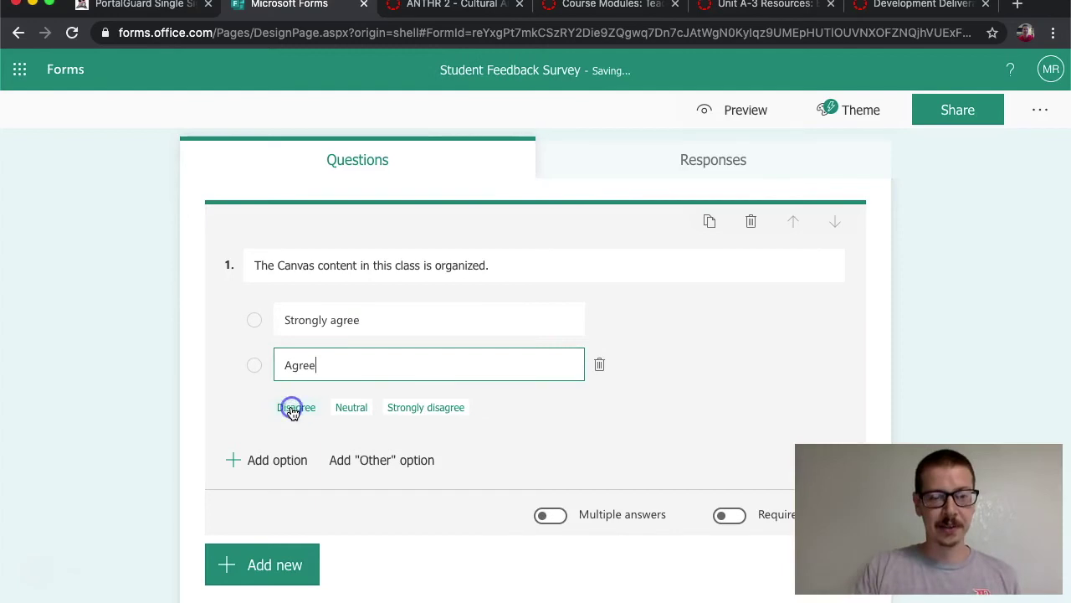
click(351, 407)
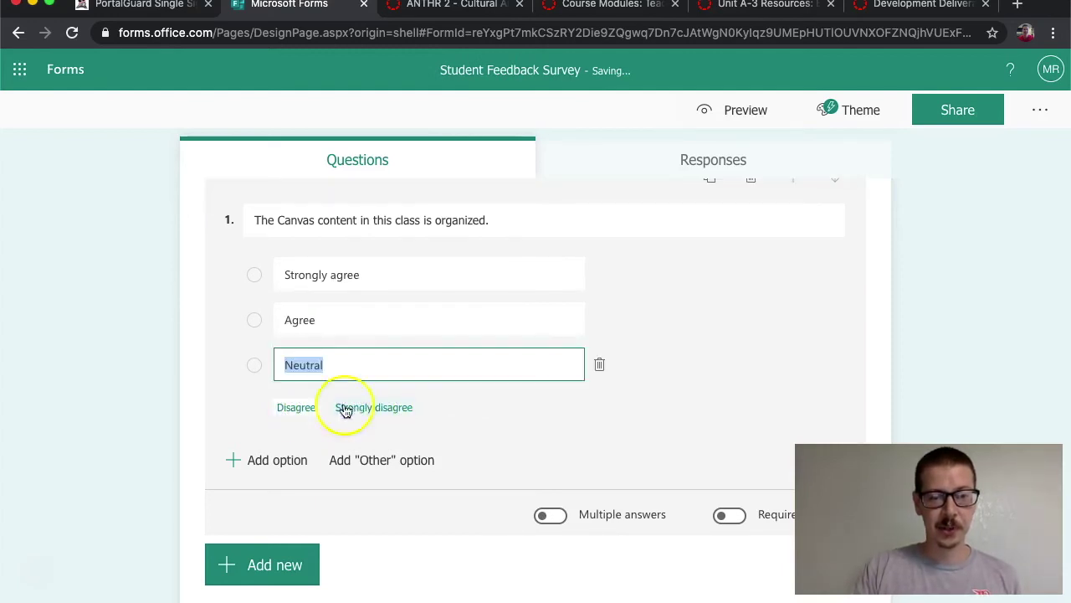
click(294, 408)
click(322, 410)
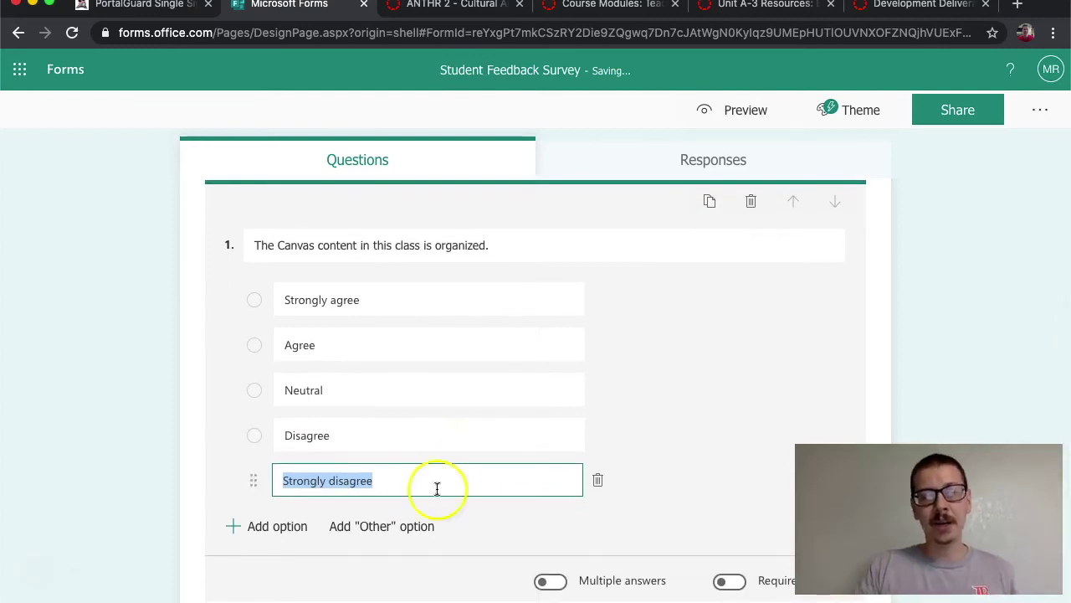
click(393, 529)
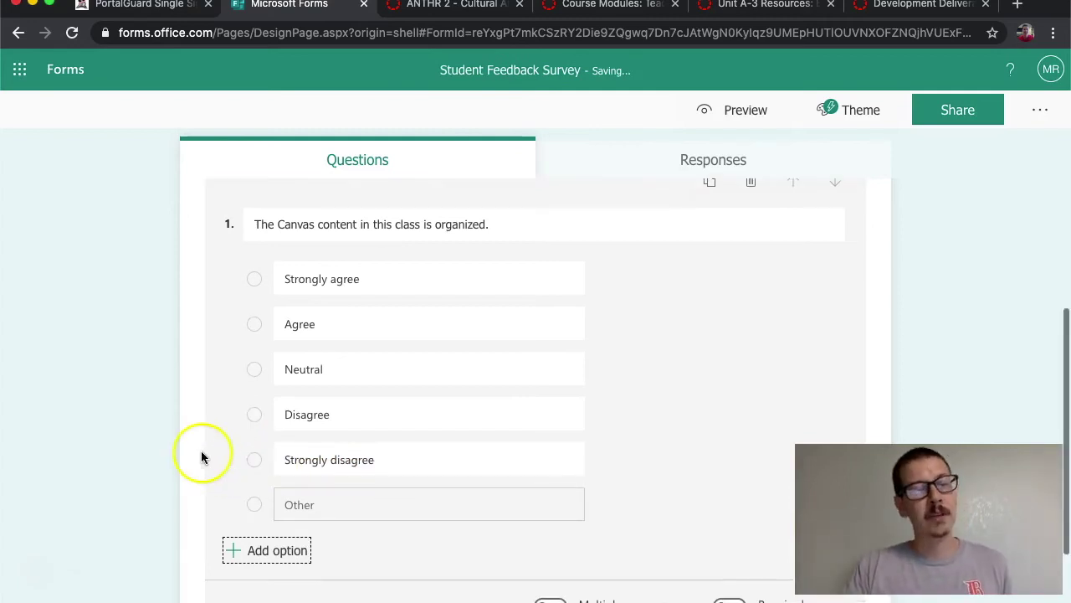
click(340, 355)
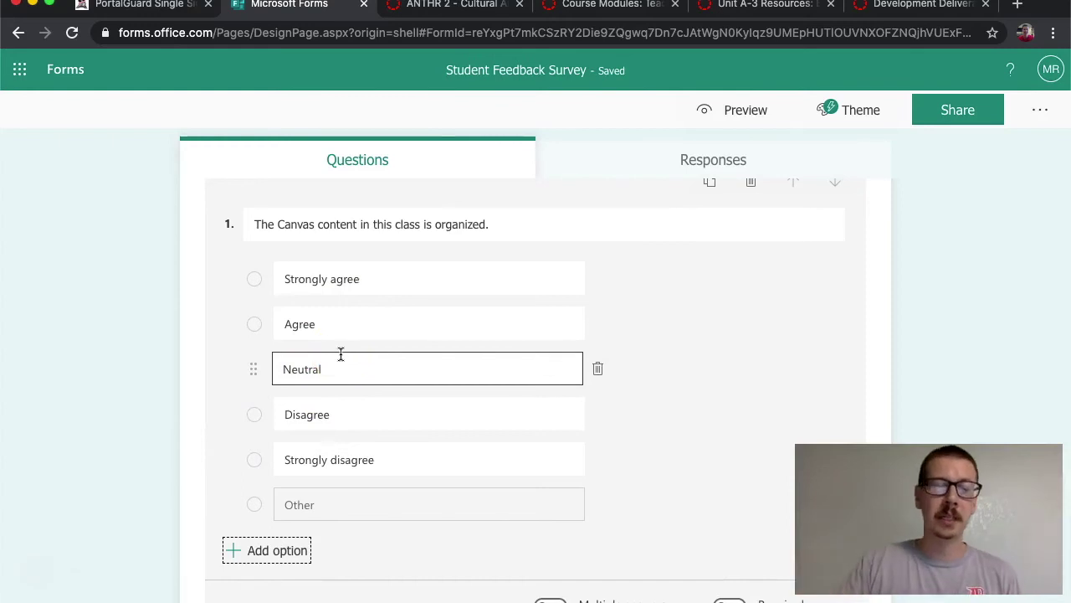
click(271, 496)
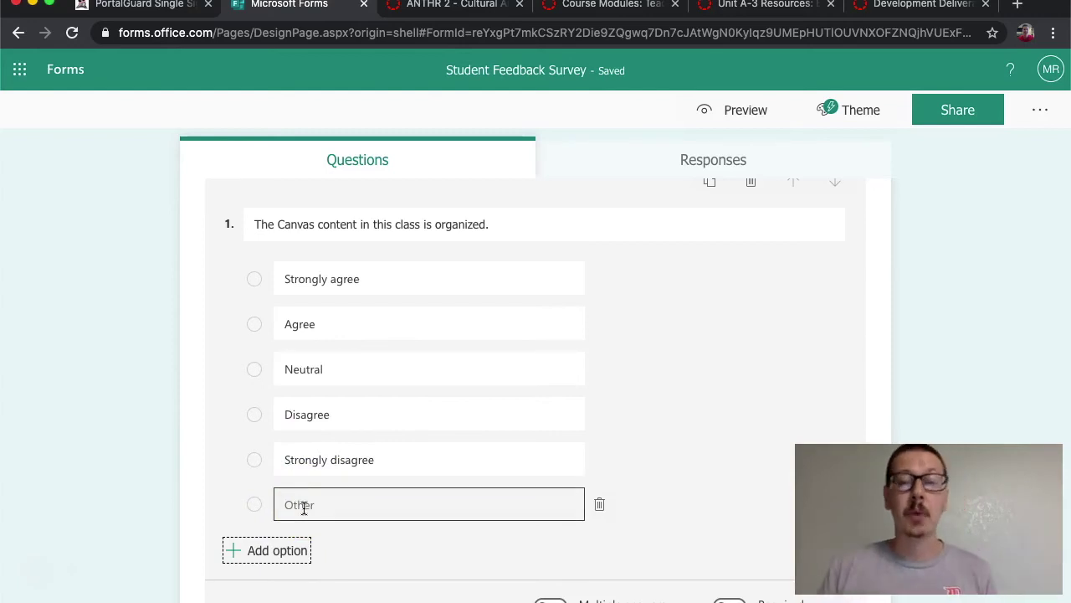
click(224, 484)
Step: Add a second choice question reading "ConferZoom meetings help me learn the class material."
scroll(206, 469, down, 3)
click(292, 490)
click(259, 510)
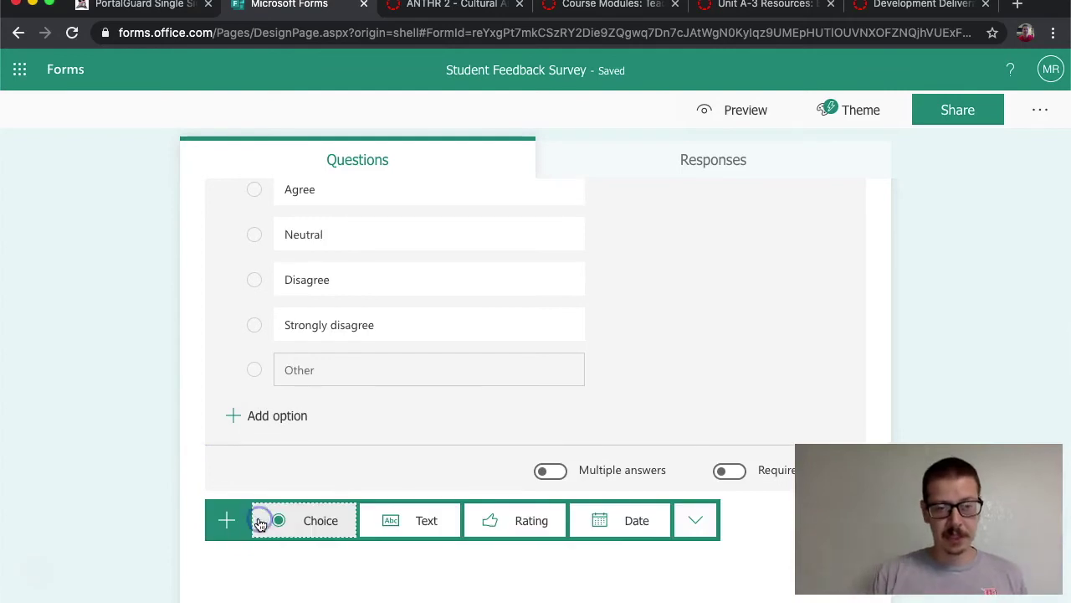
click(318, 521)
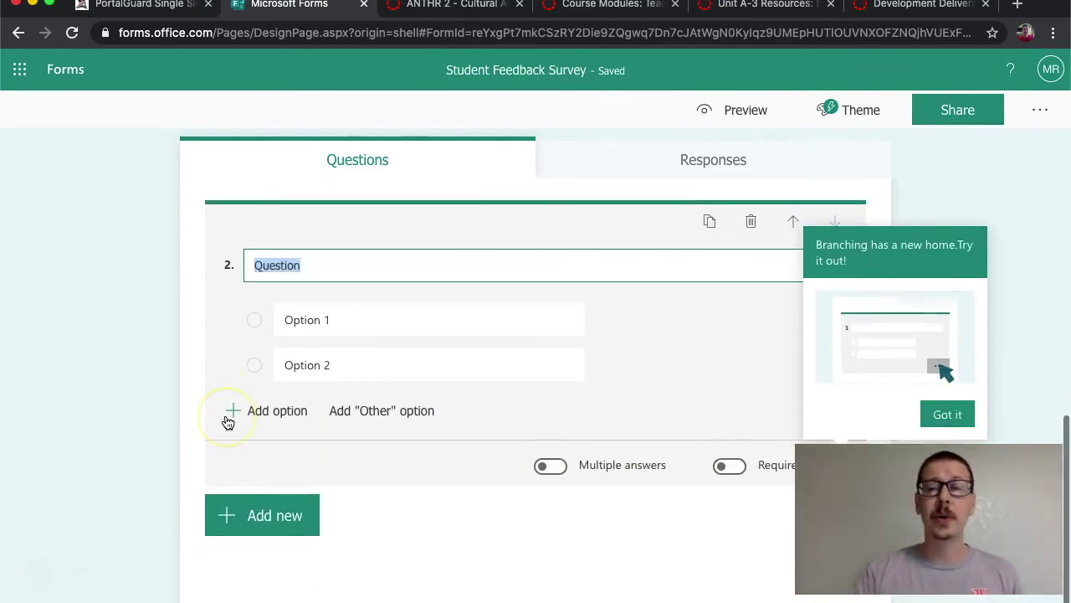
click(394, 422)
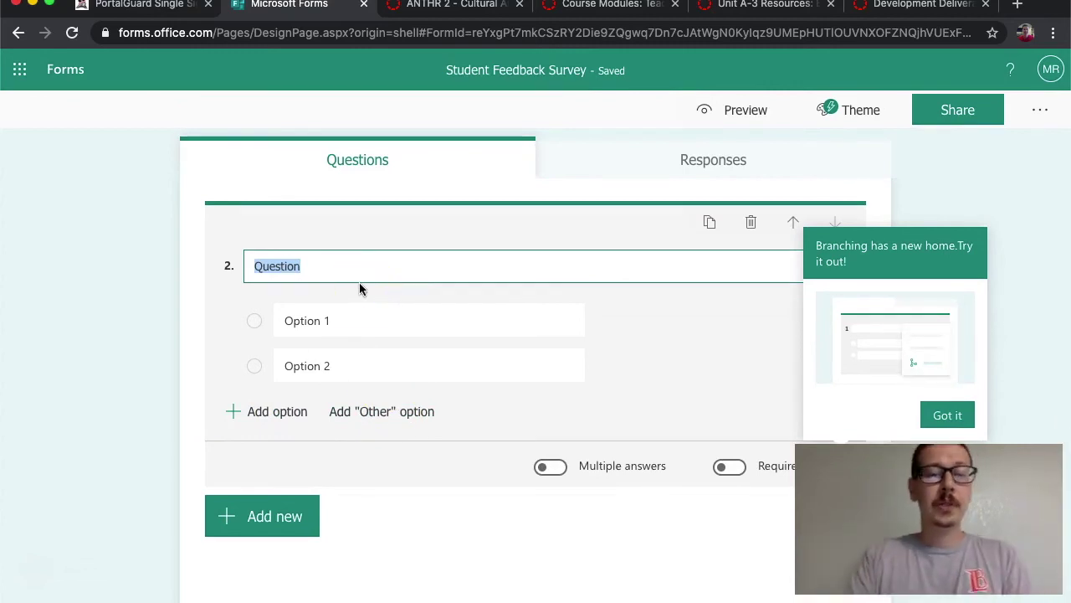
text(ConferZoom)
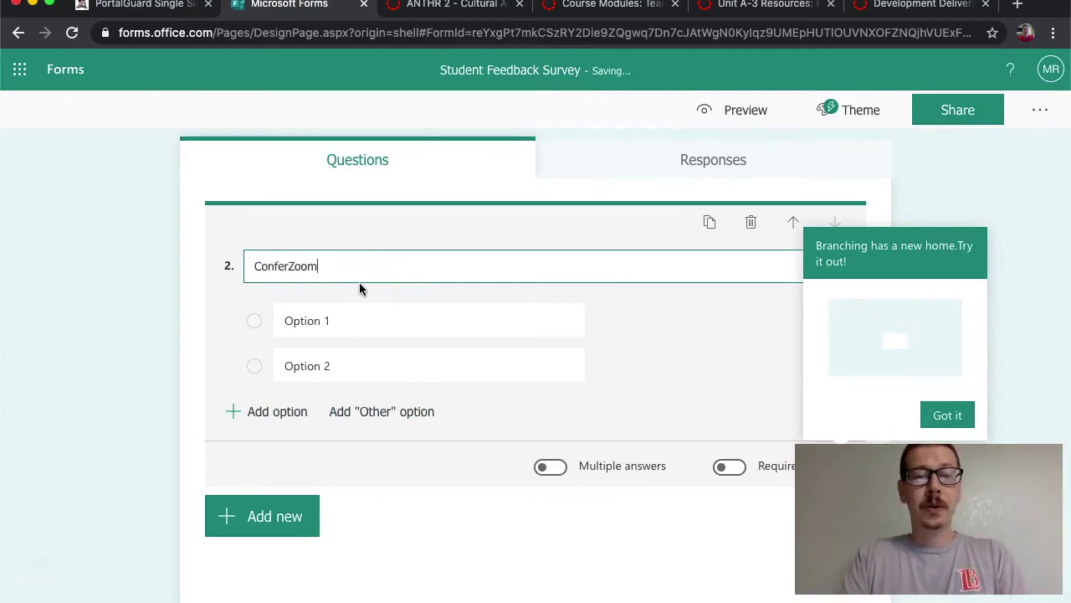
text( meetings help me )
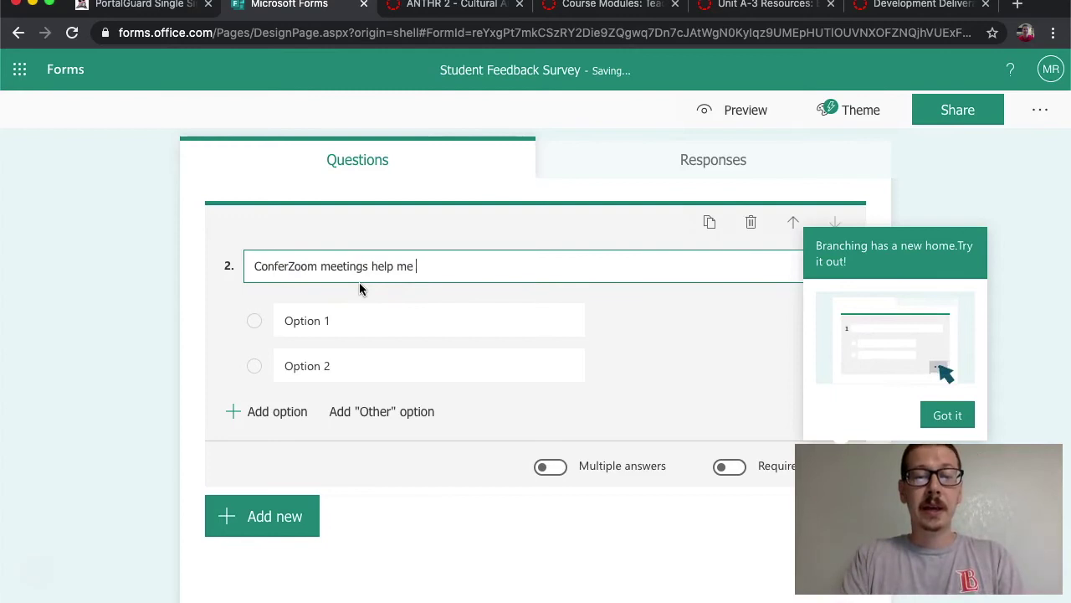
text(learn the class)
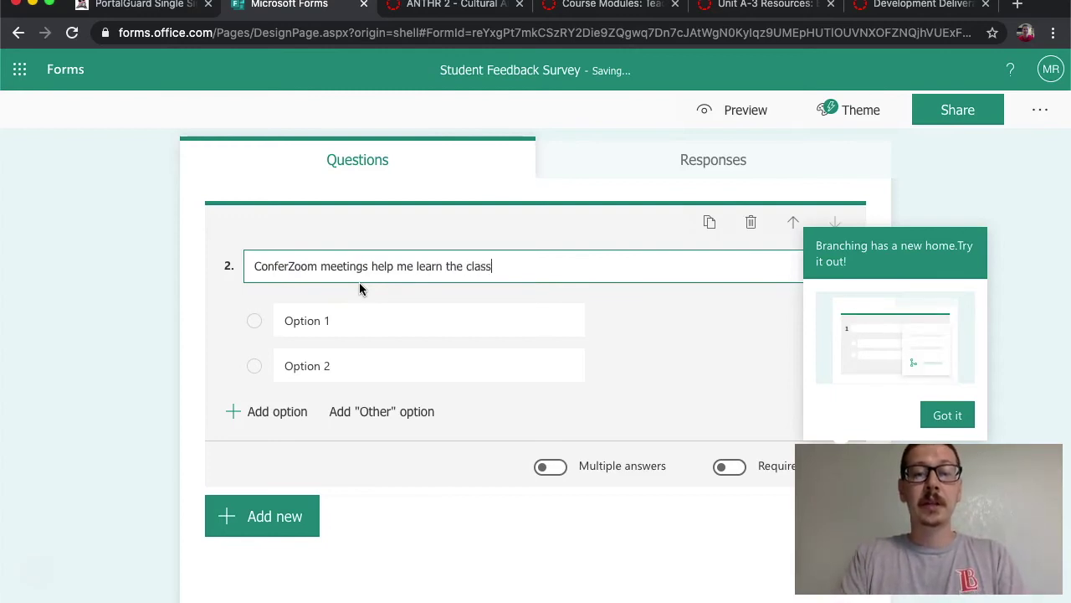
text( material.)
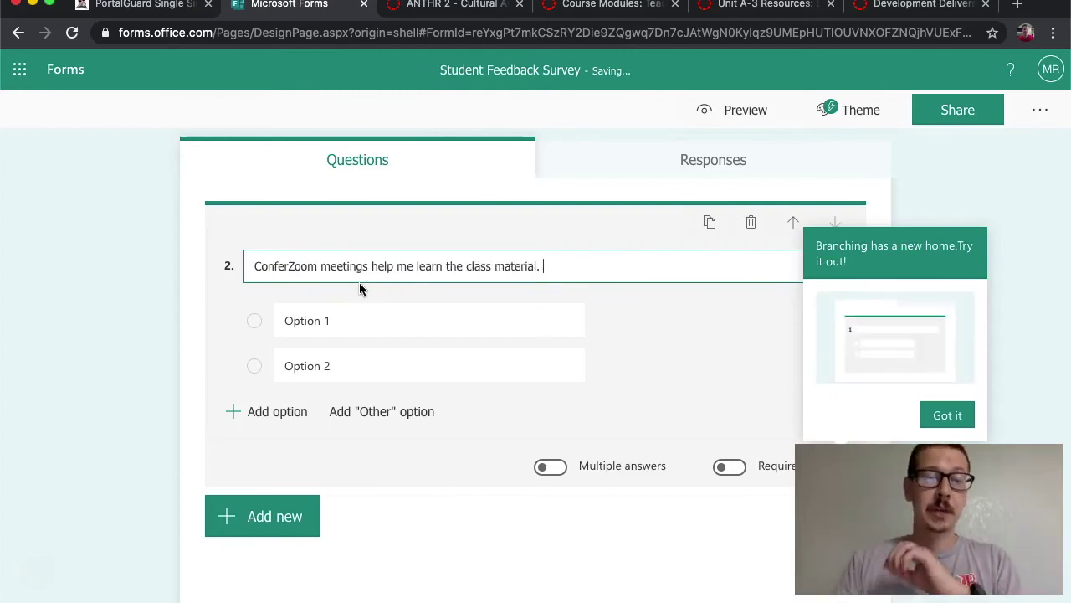
Step: Fill question 2 with the answers Strongly agree, Agree, Neutral, Disagree and Strongly disagree, and include an "Other" option
click(331, 331)
text(Strong)
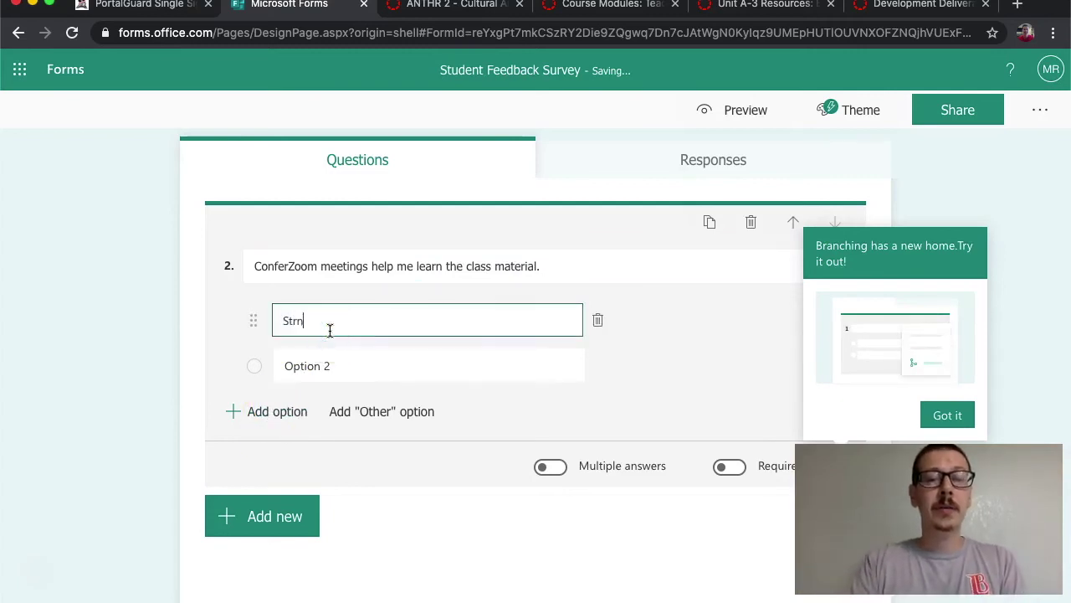
text(ly agree)
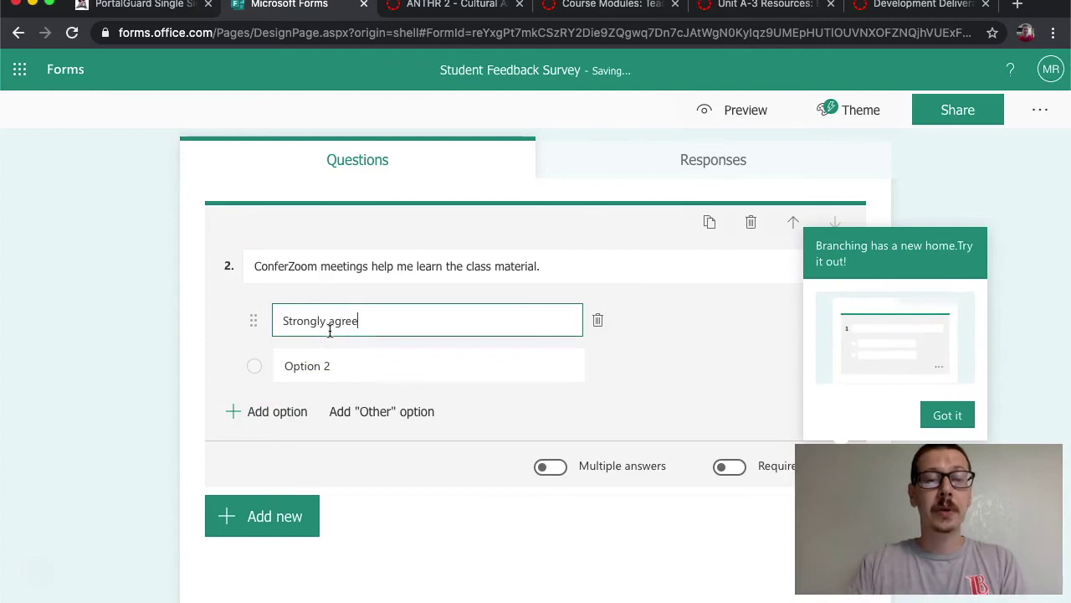
click(326, 365)
click(291, 409)
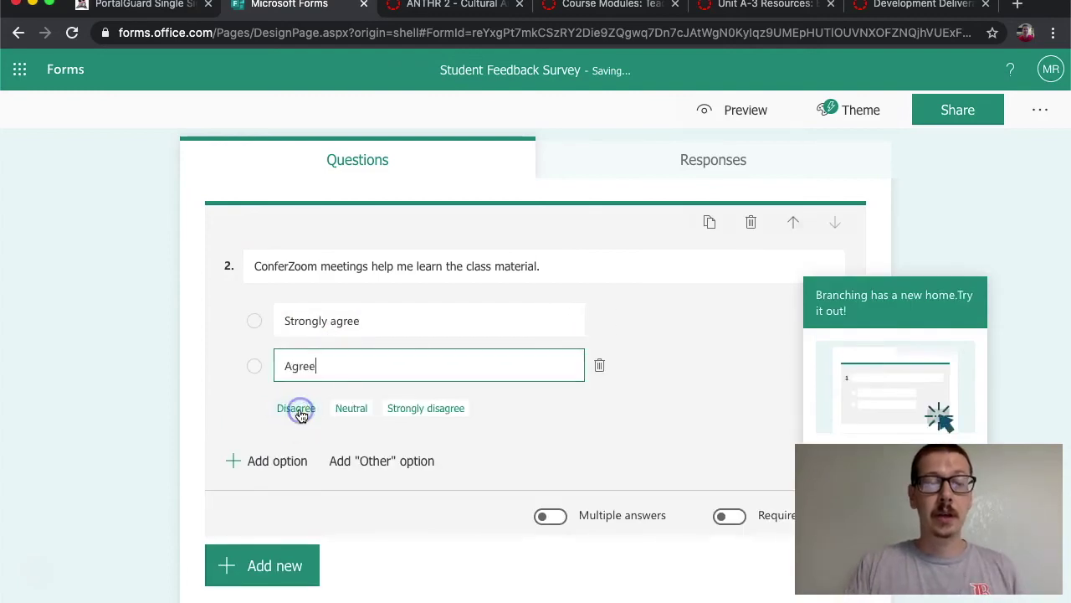
click(342, 414)
click(299, 411)
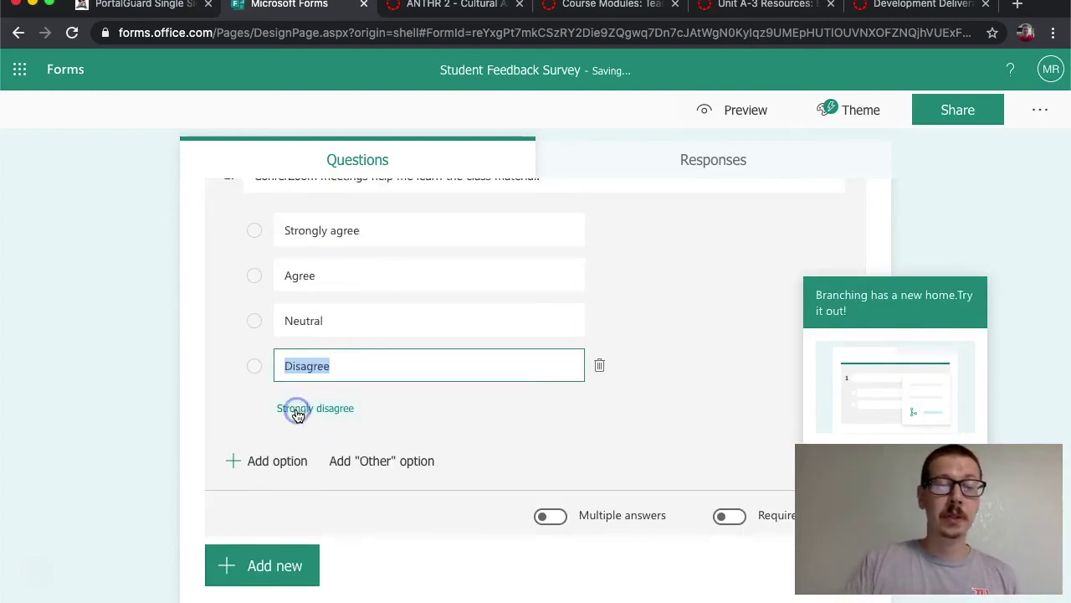
click(328, 410)
scroll(441, 473, up, 2)
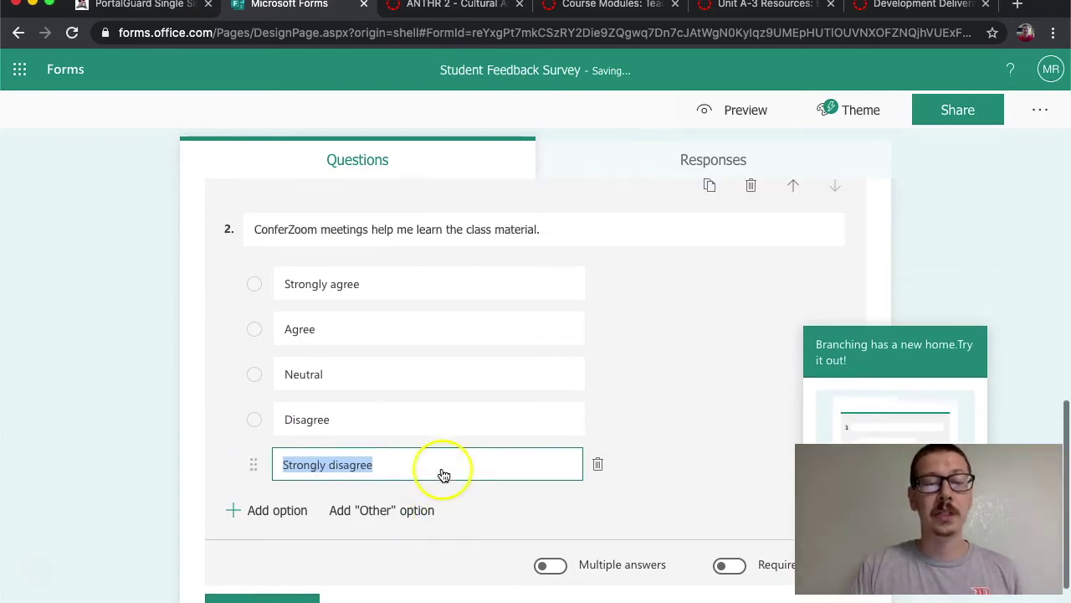
click(393, 510)
Step: Open the sharing options of the Student Feedback Survey and copy its response link for anyone with the link
scroll(515, 544, down, 2)
scroll(421, 515, up, 1)
scroll(422, 521, up, 1)
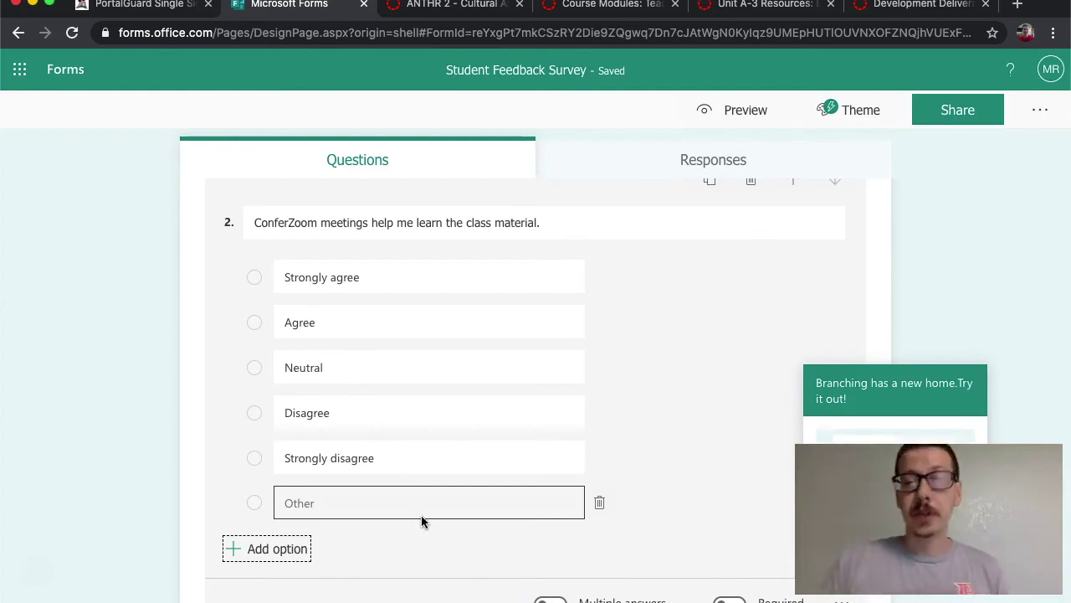
scroll(422, 520, up, 2)
scroll(421, 517, up, 4)
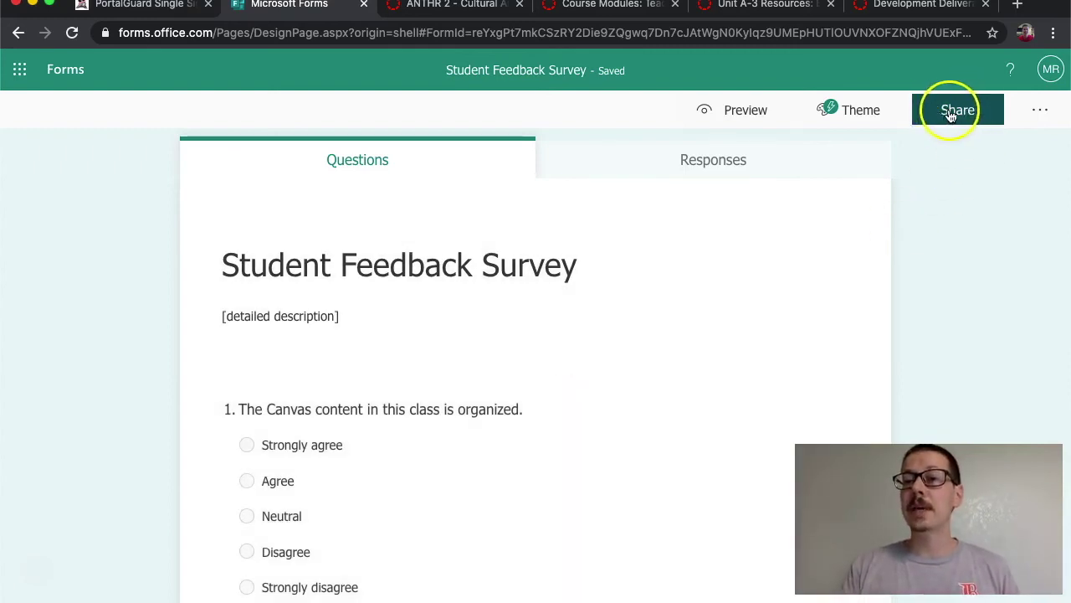
click(954, 114)
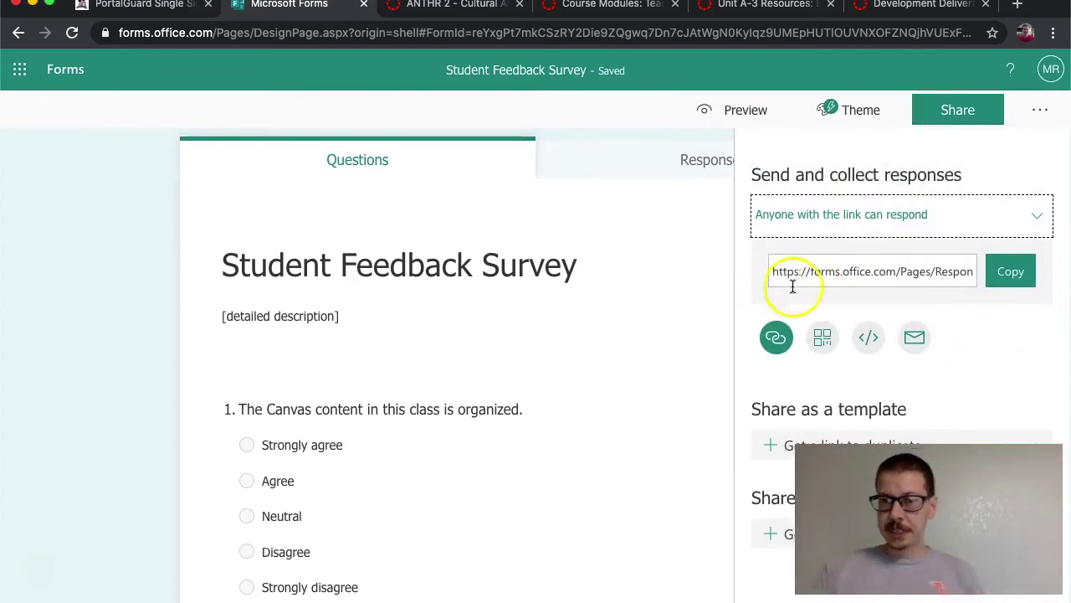
click(816, 271)
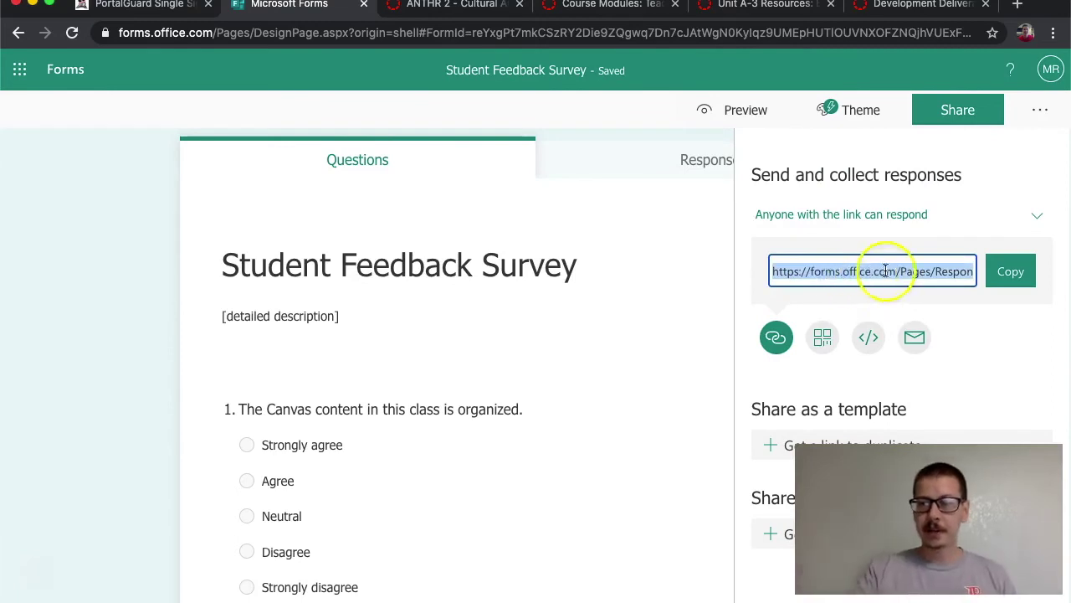
click(1010, 271)
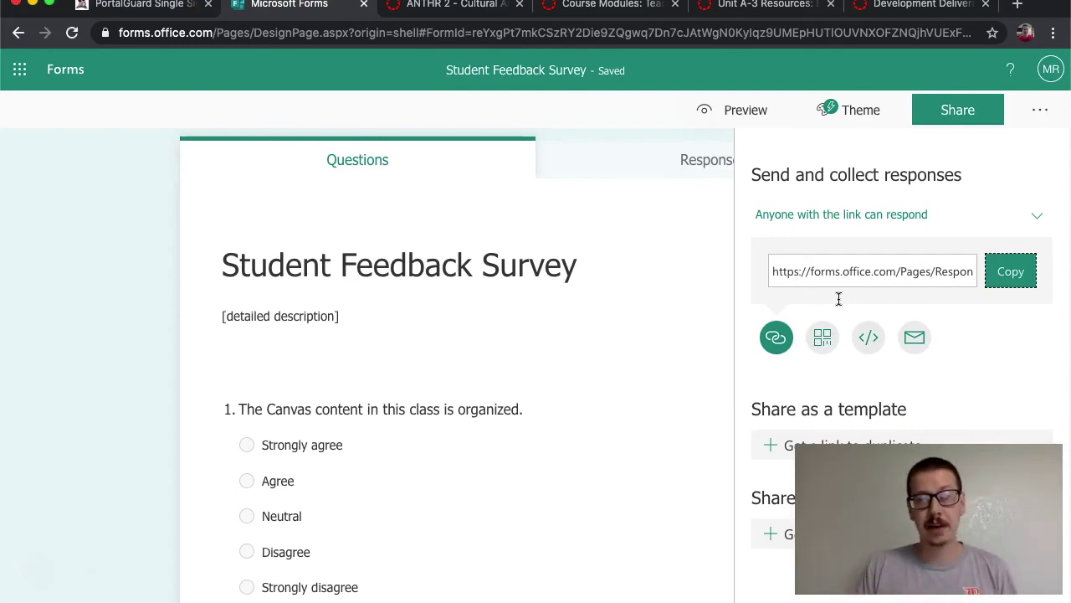
click(854, 276)
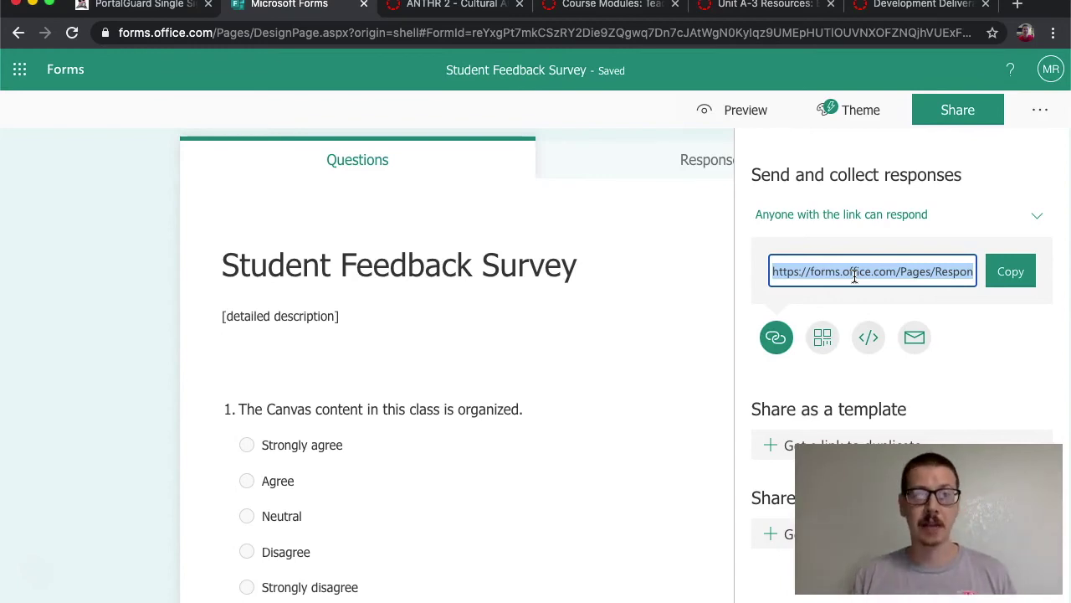
Step: Switch to the Canvas course and add a new page named "Student Feedback" to the Sample QUiz module
click(450, 7)
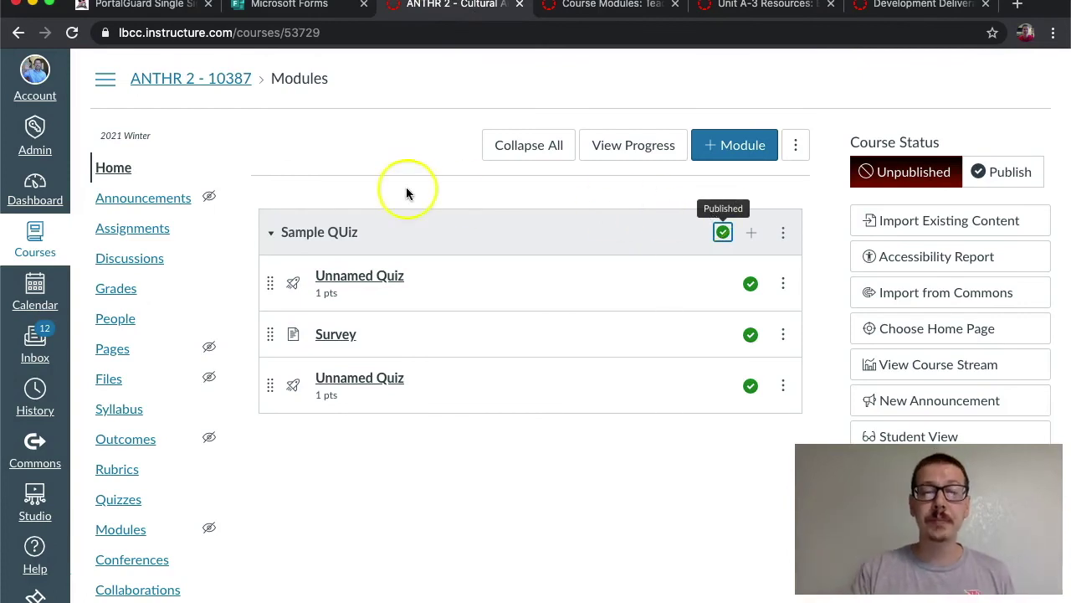
click(752, 233)
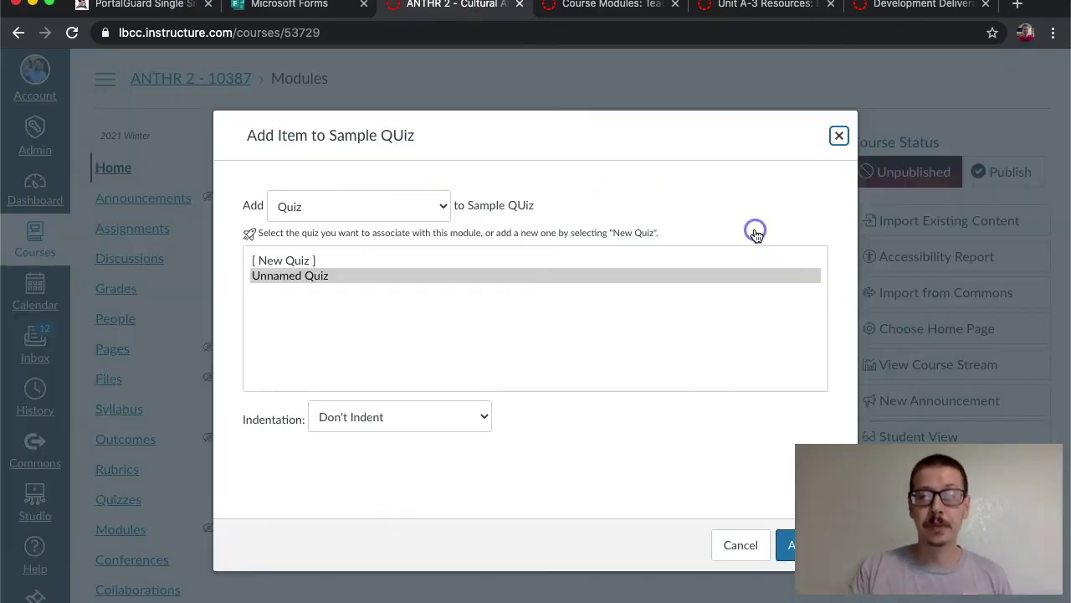
click(441, 206)
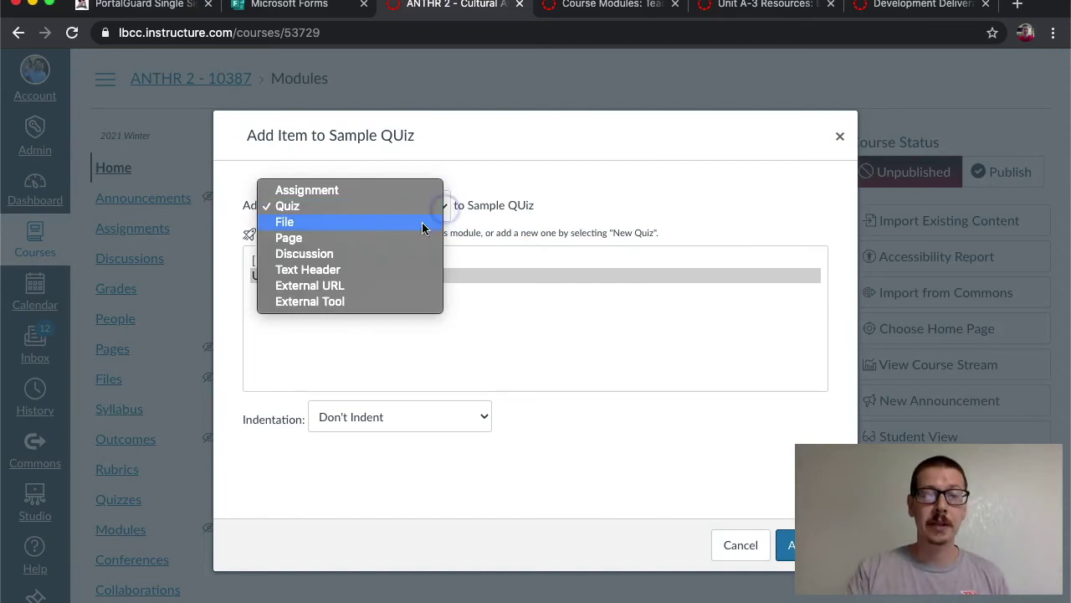
click(411, 240)
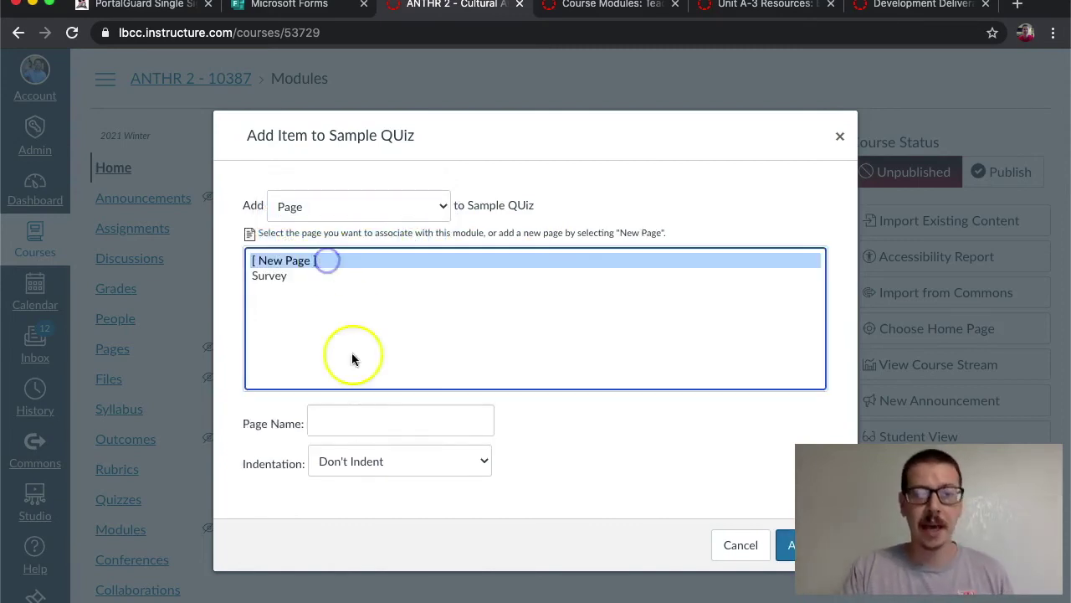
click(361, 415)
text(Stude)
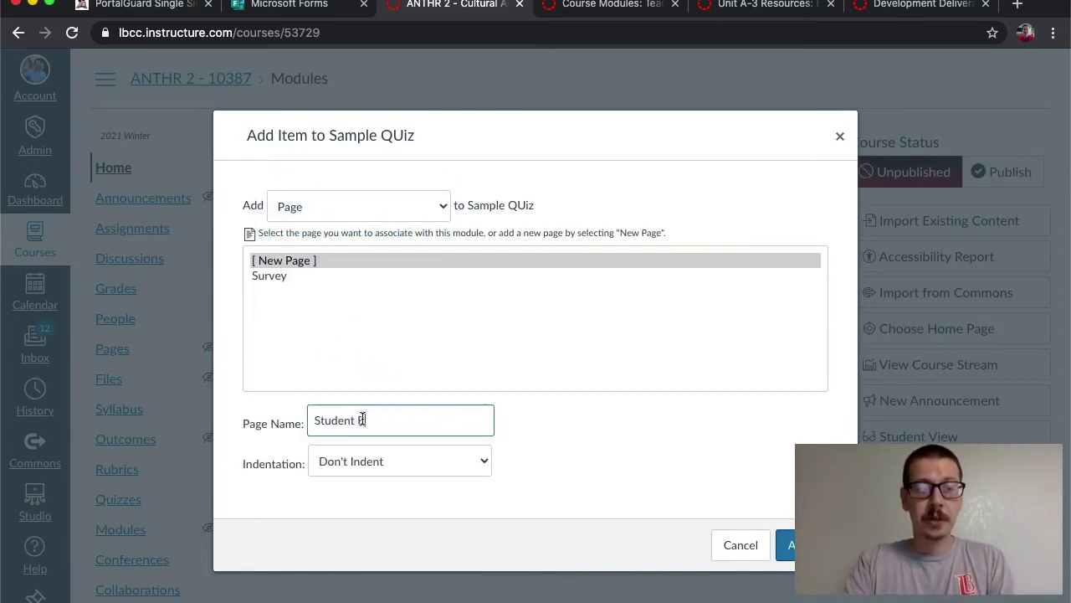
text(nt Feedback)
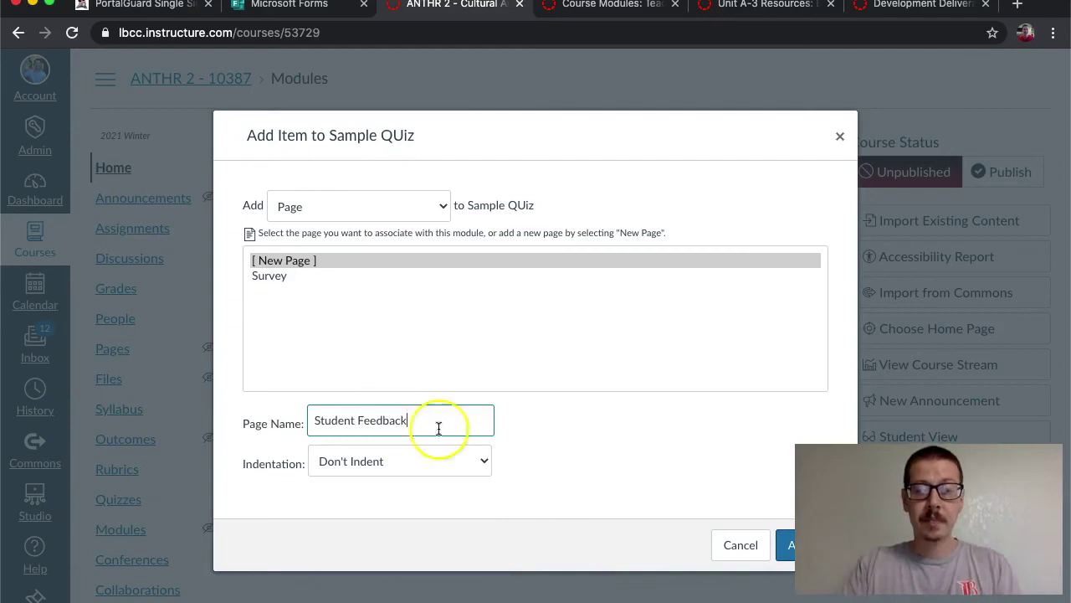
click(784, 549)
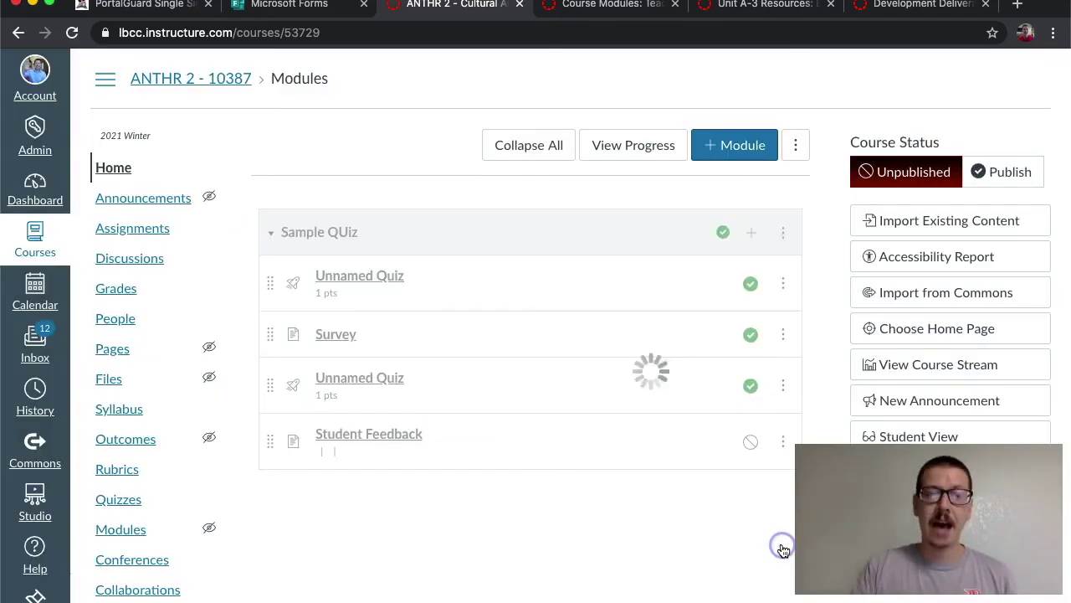
Step: Open the Student Feedback page for editing and place the cursor in its empty body
click(399, 439)
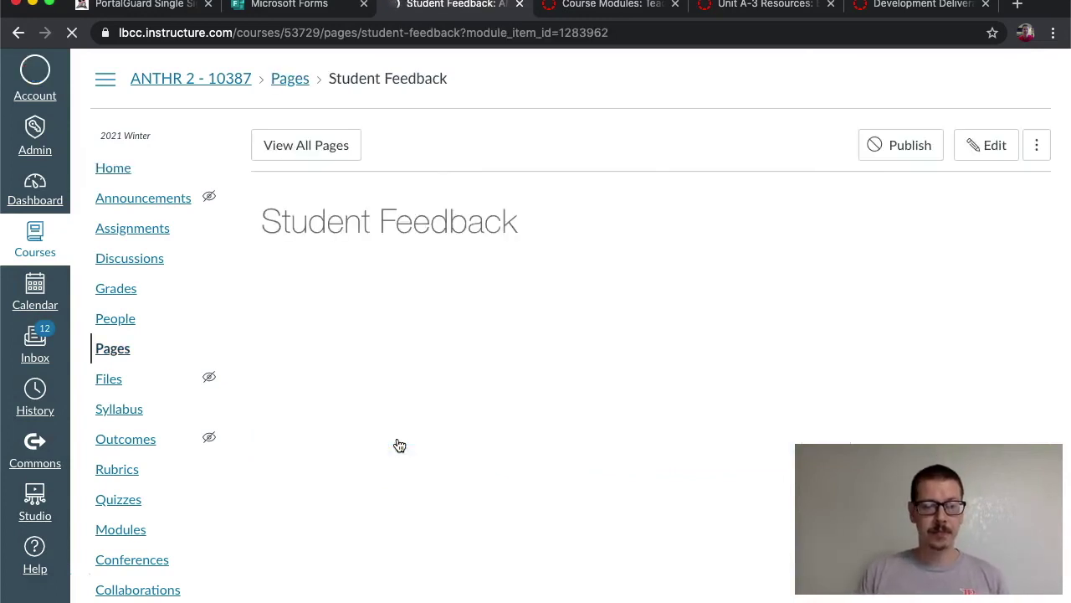
click(988, 147)
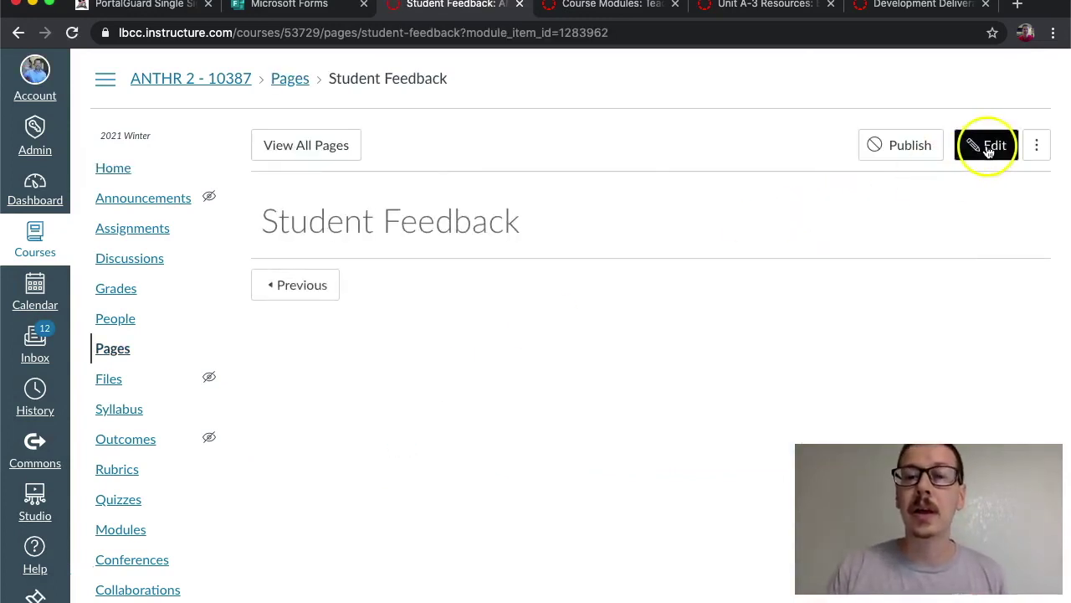
click(389, 358)
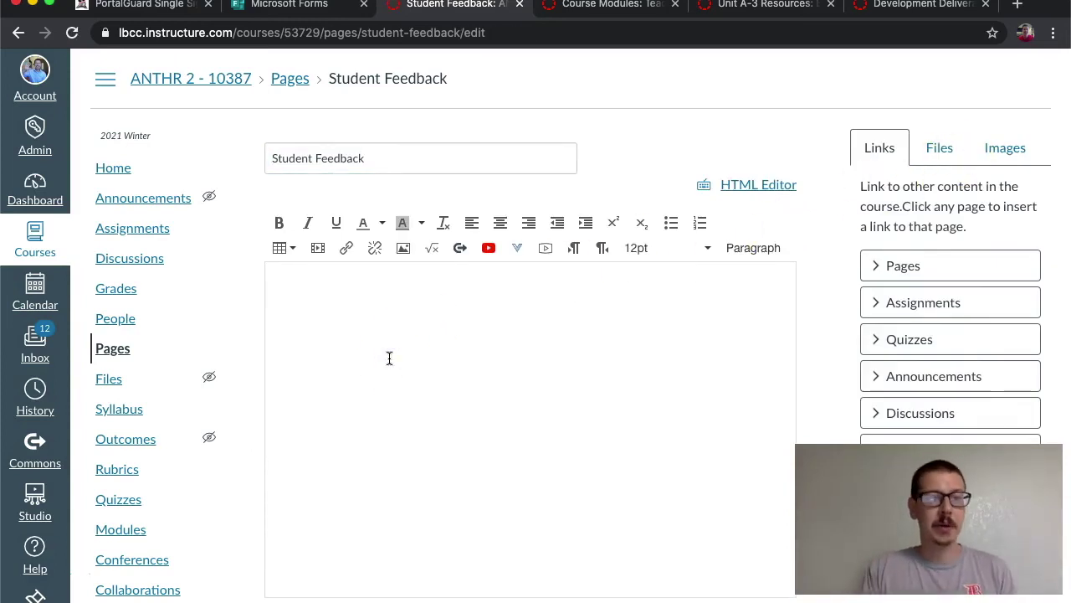
Step: Switch to Microsoft Forms and copy the Student Feedback Survey's iframe embed code
click(308, 9)
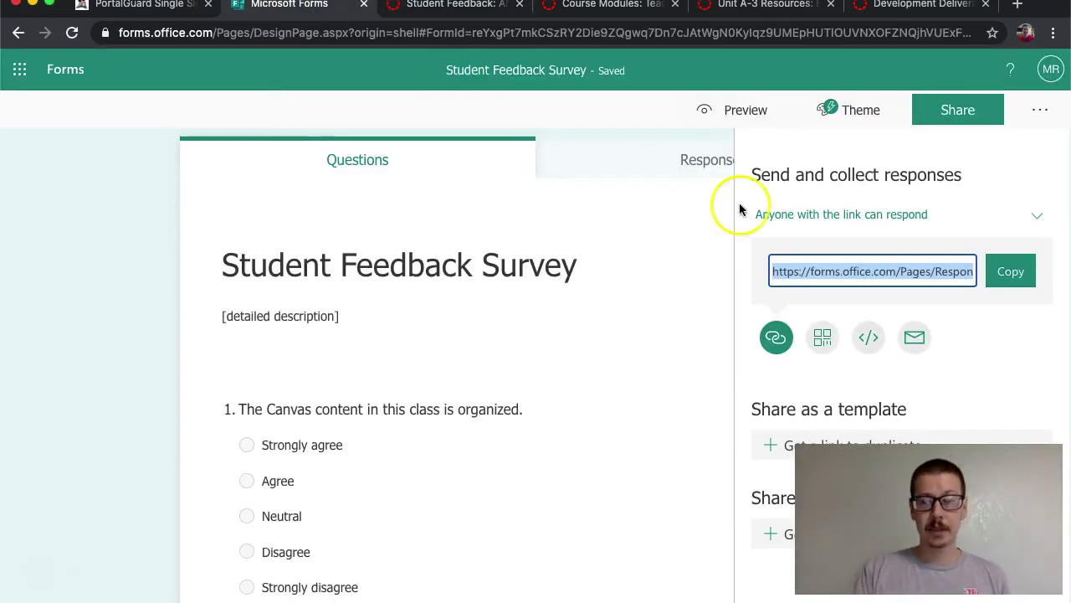
click(867, 337)
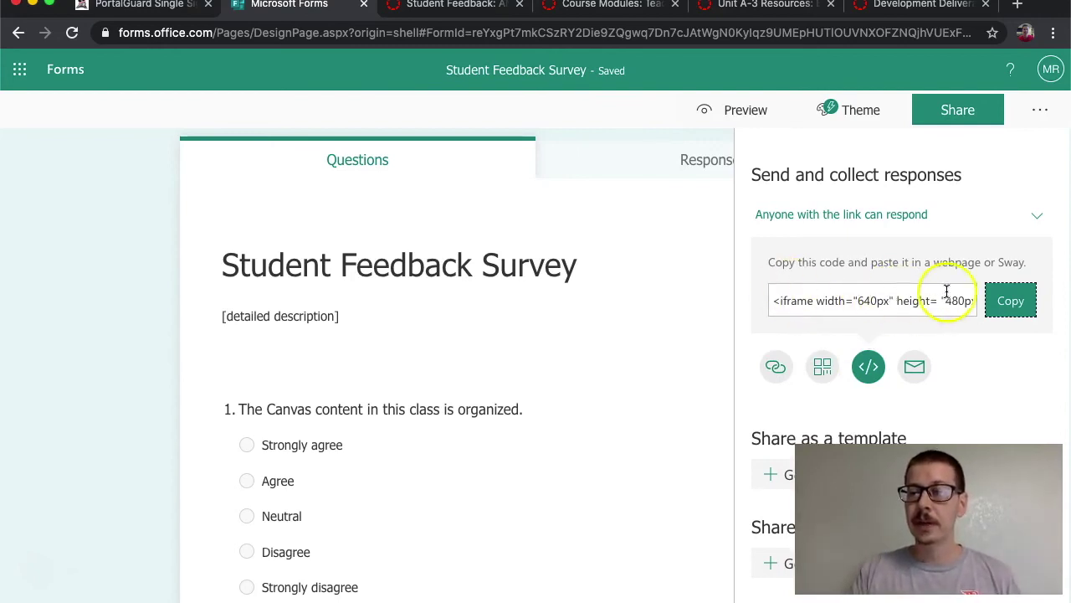
click(1009, 299)
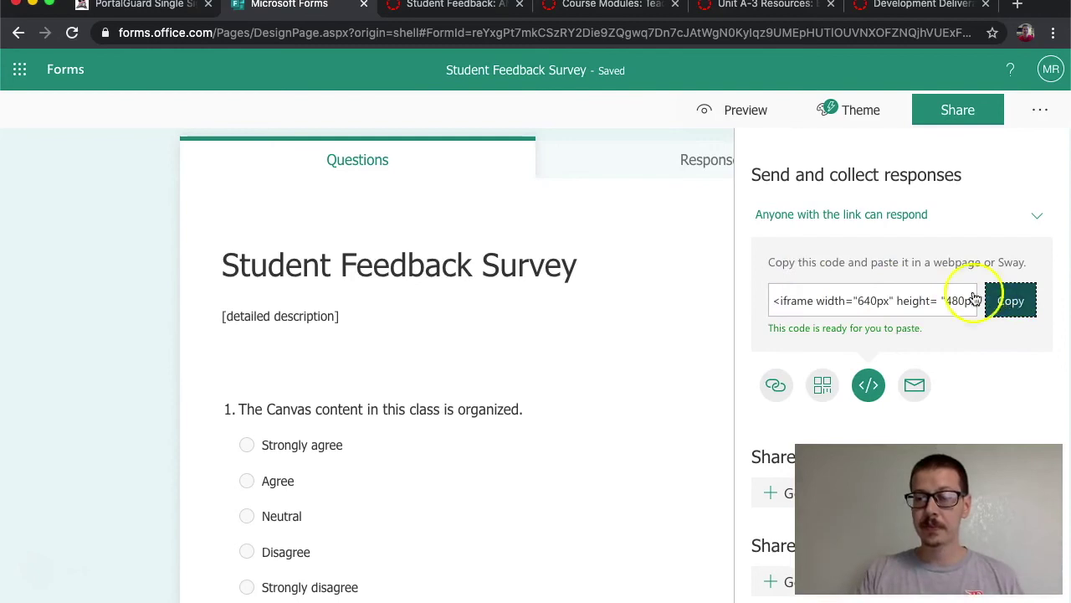
Step: Return to the Canvas page and insert the copied form embed code into its body as embedded media
click(435, 6)
click(313, 340)
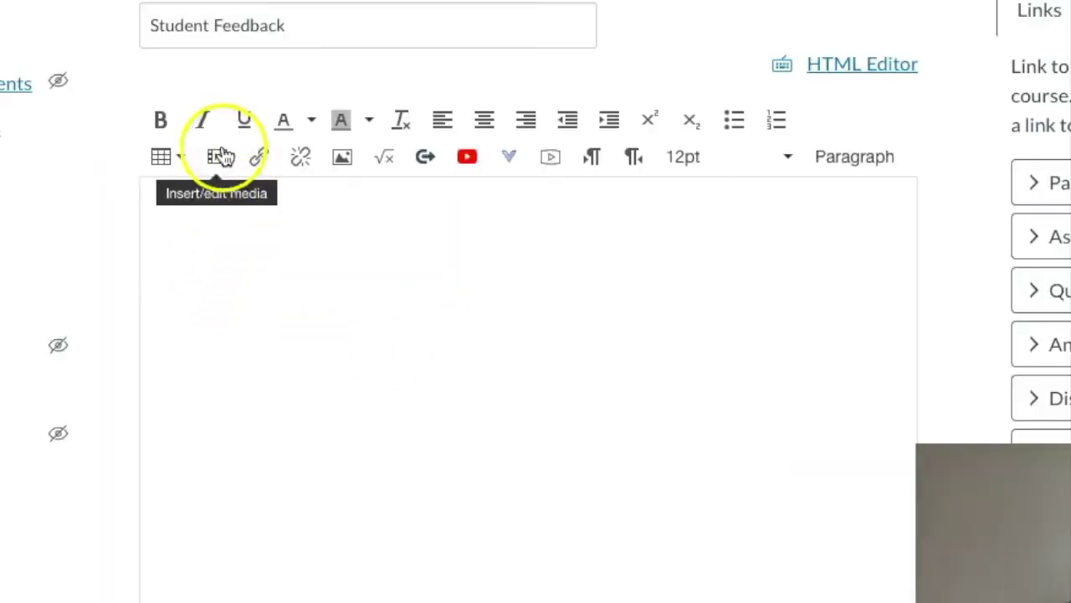
click(216, 157)
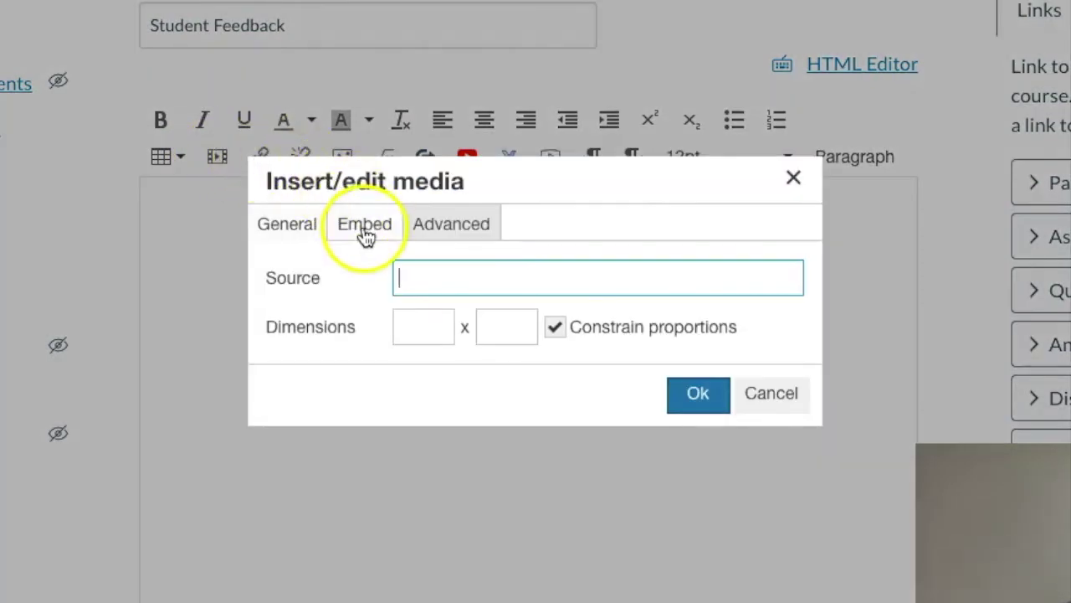
click(366, 236)
click(378, 306)
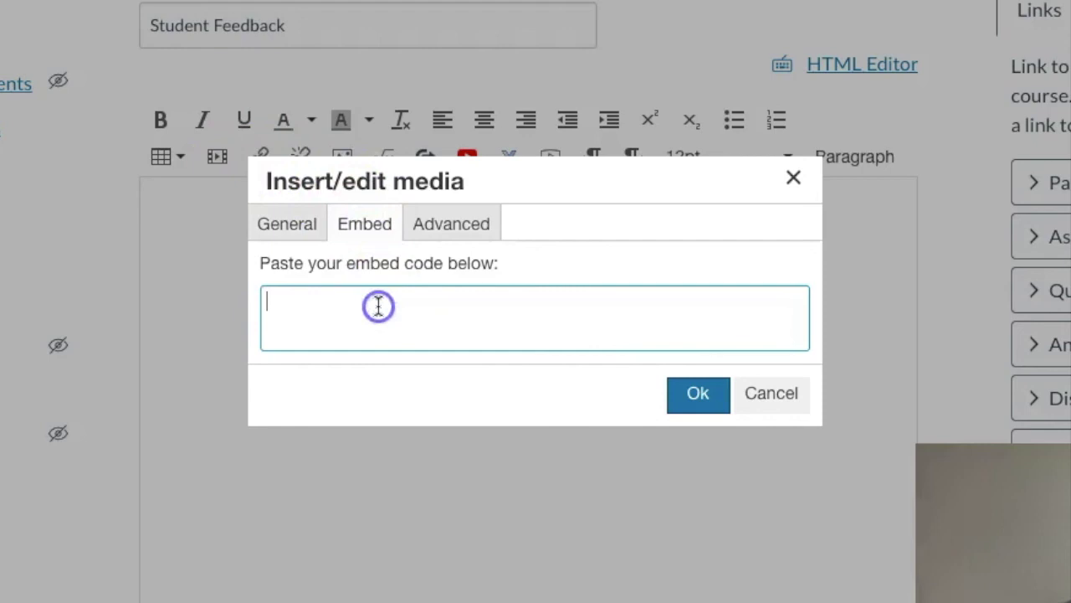
right_click(379, 305)
click(418, 463)
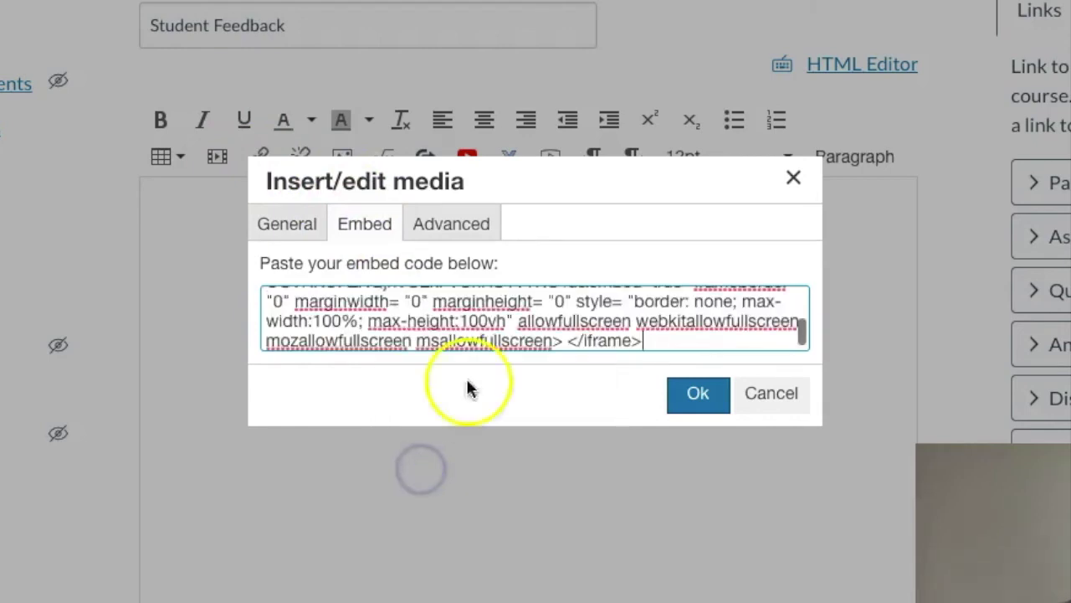
scroll(528, 338, up, 3)
scroll(528, 338, down, 3)
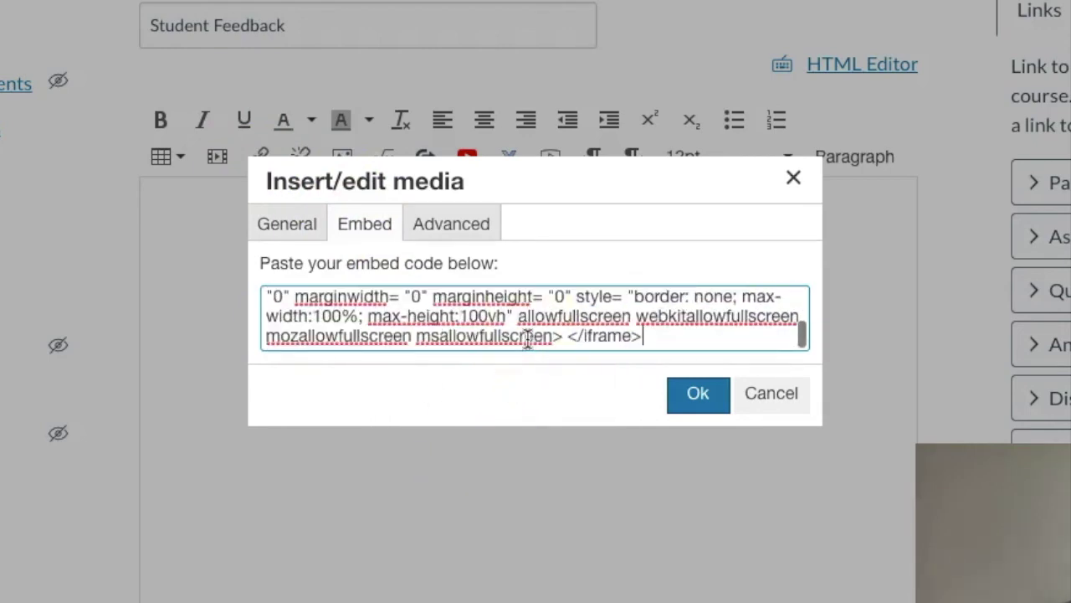
click(703, 398)
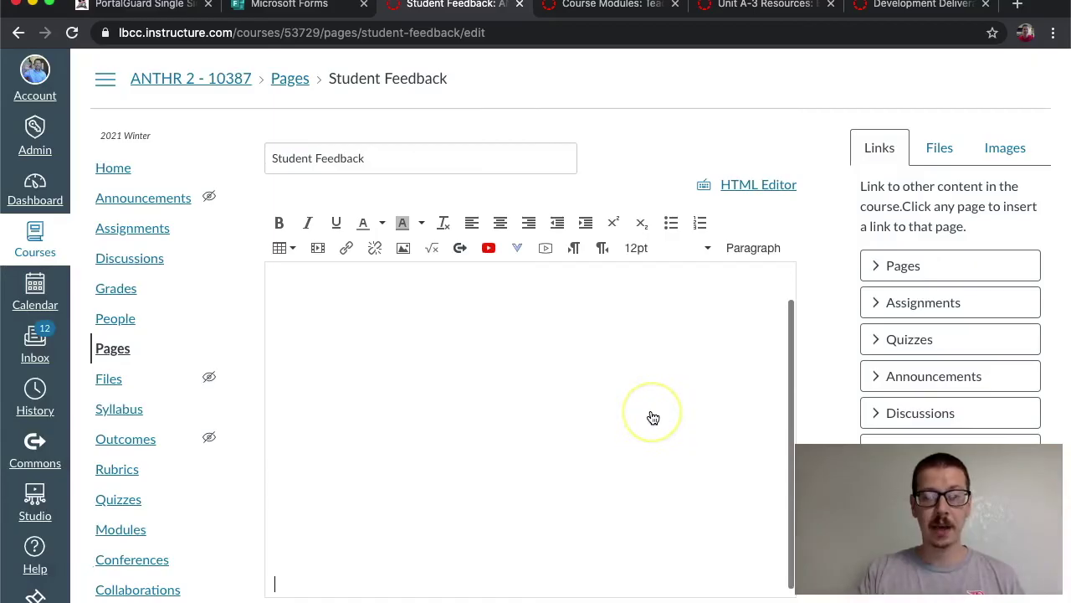
Step: Check the embedded form to its end, keep page editing limited to teachers, and save and publish the Student Feedback page
scroll(652, 417, down, 5)
scroll(651, 419, down, 4)
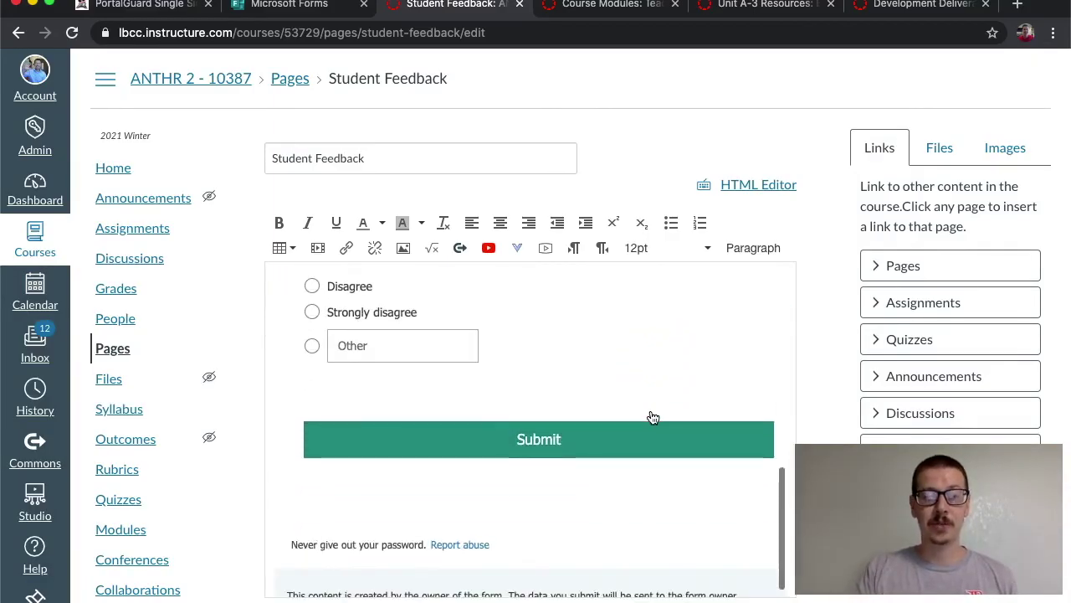
click(814, 366)
scroll(821, 360, down, 5)
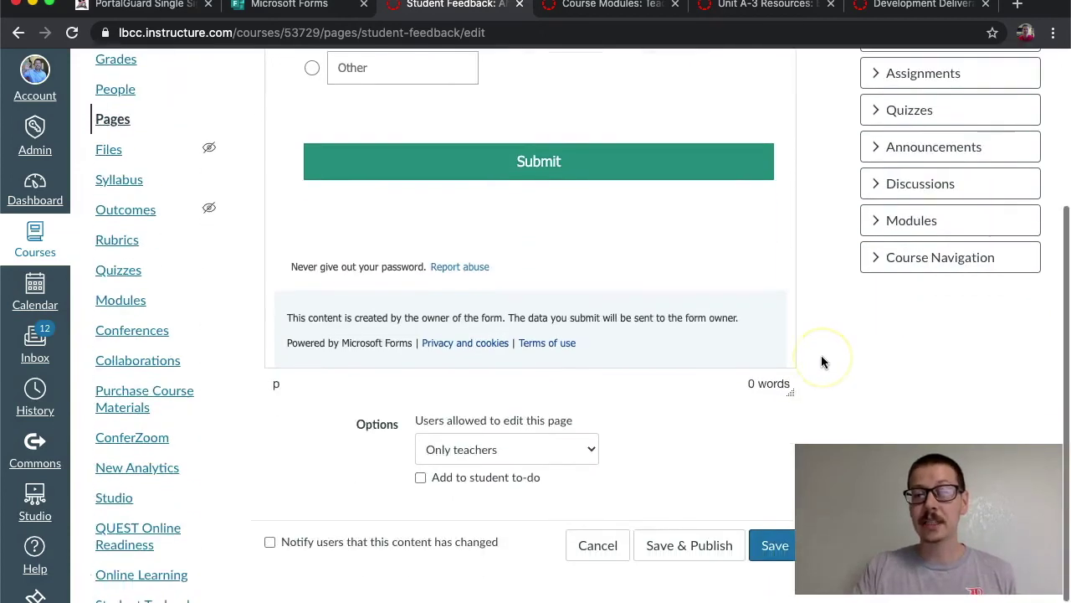
click(698, 506)
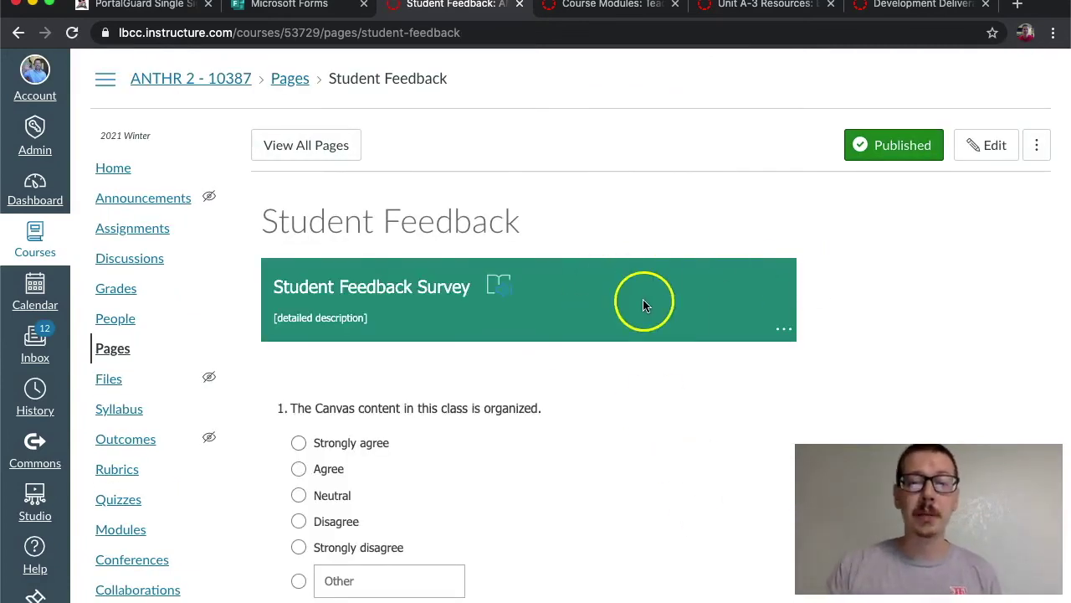
Step: Try out question 1 of the embedded survey by choosing Strongly agree and changing the answer to Disagree
click(299, 332)
click(298, 408)
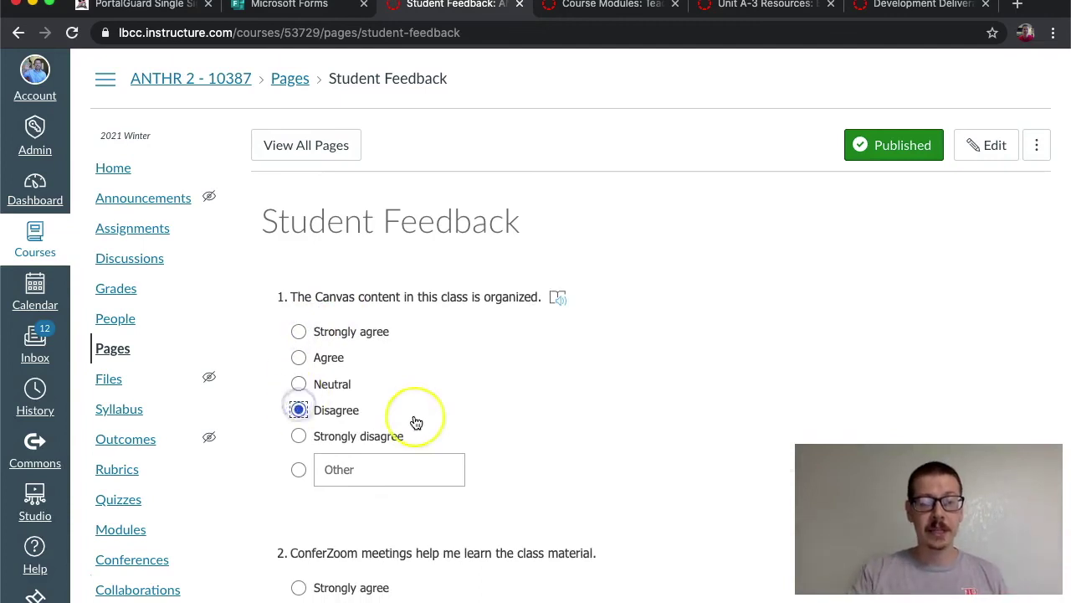
scroll(414, 423, down, 3)
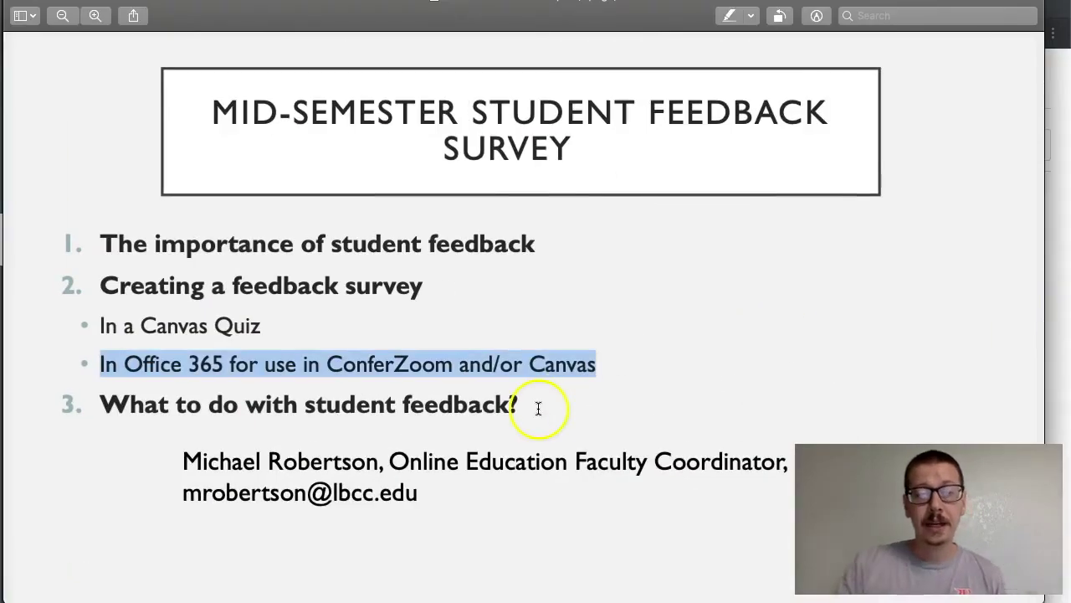
Step: Highlight the slide line "What to do with student feedback?" and open the first quiz in the Canvas Sample QUiz module
drag(538, 407, 113, 408)
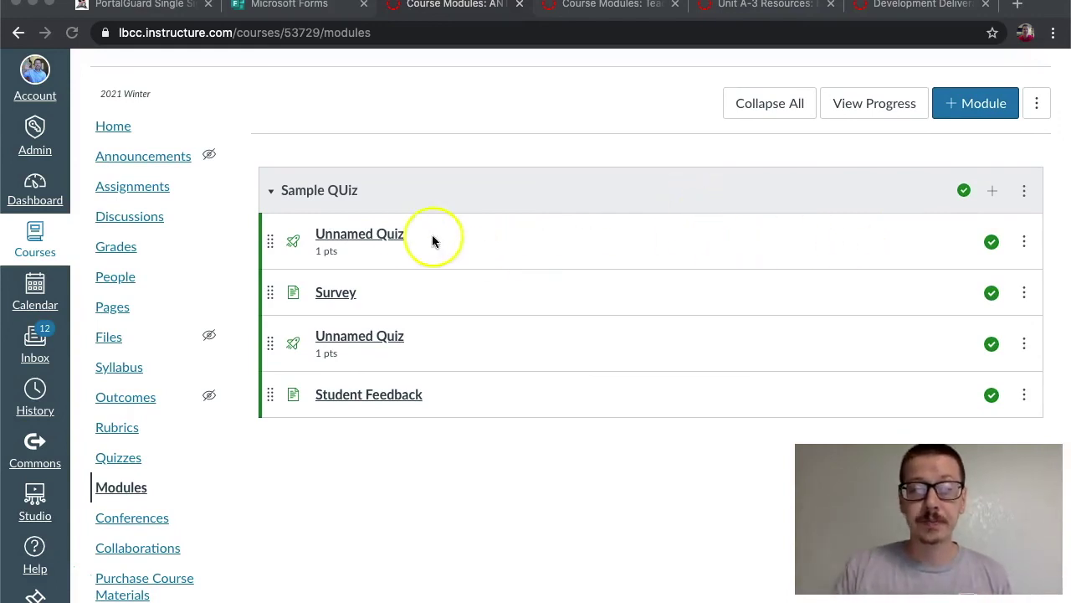
click(390, 233)
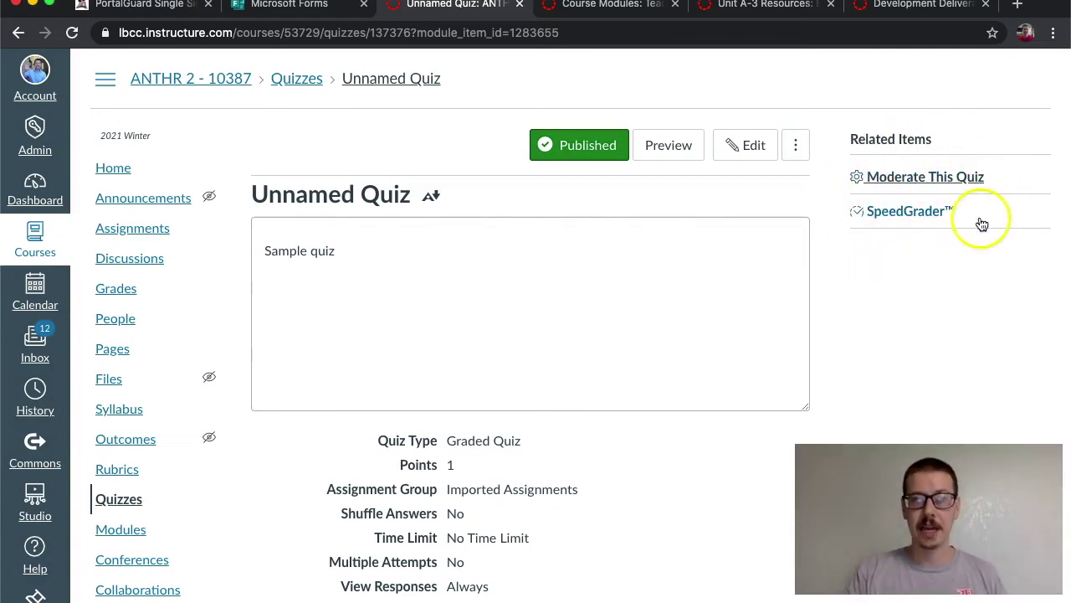
Step: Switch to Microsoft Forms, return to the list of forms and open the ANTHR 4 Mid-Semester Survey
click(307, 12)
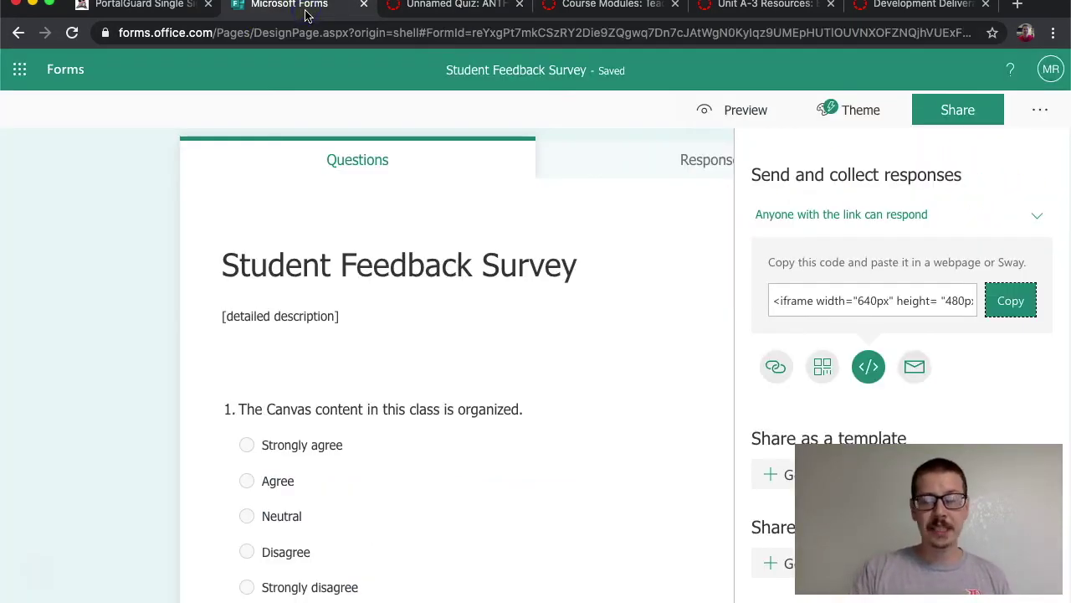
click(66, 72)
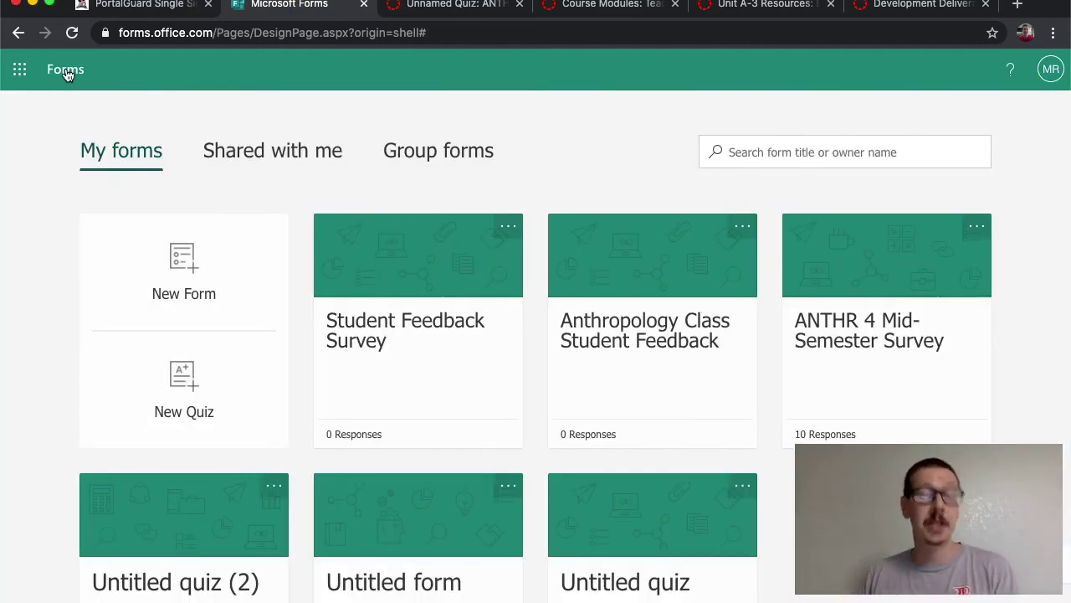
click(866, 347)
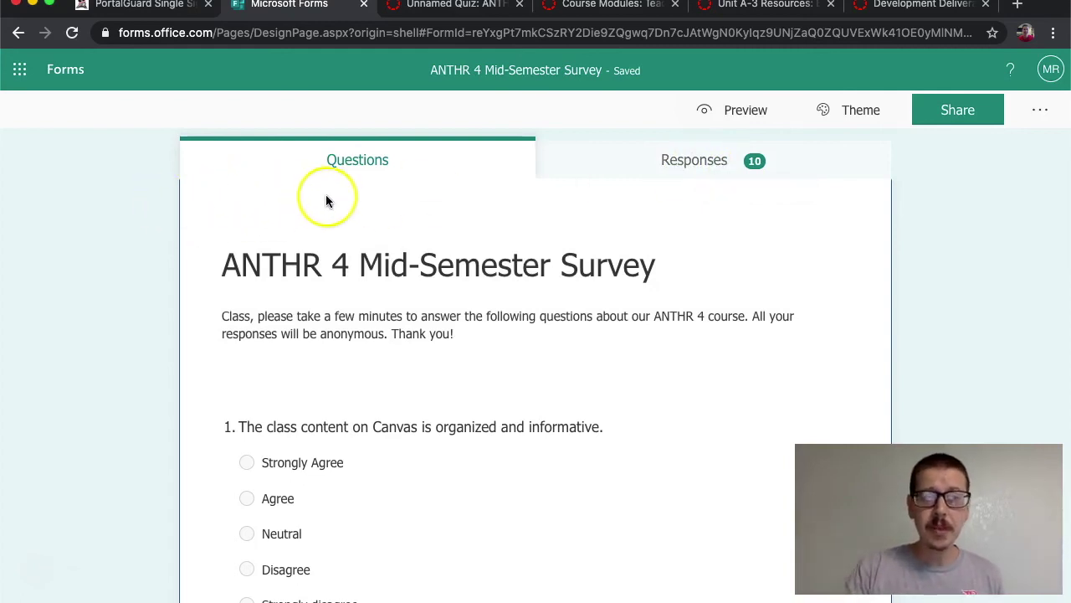
Step: Open the survey's collected responses and examine the answer charts for questions 1 to 6 and the start of question 7
click(700, 166)
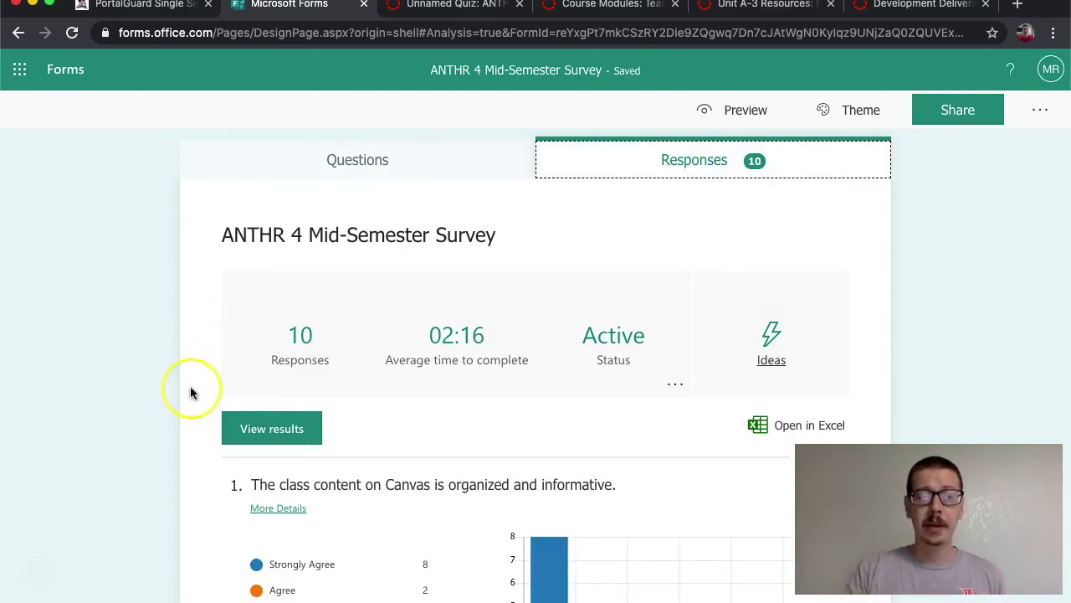
scroll(190, 386, down, 5)
scroll(494, 368, up, 1)
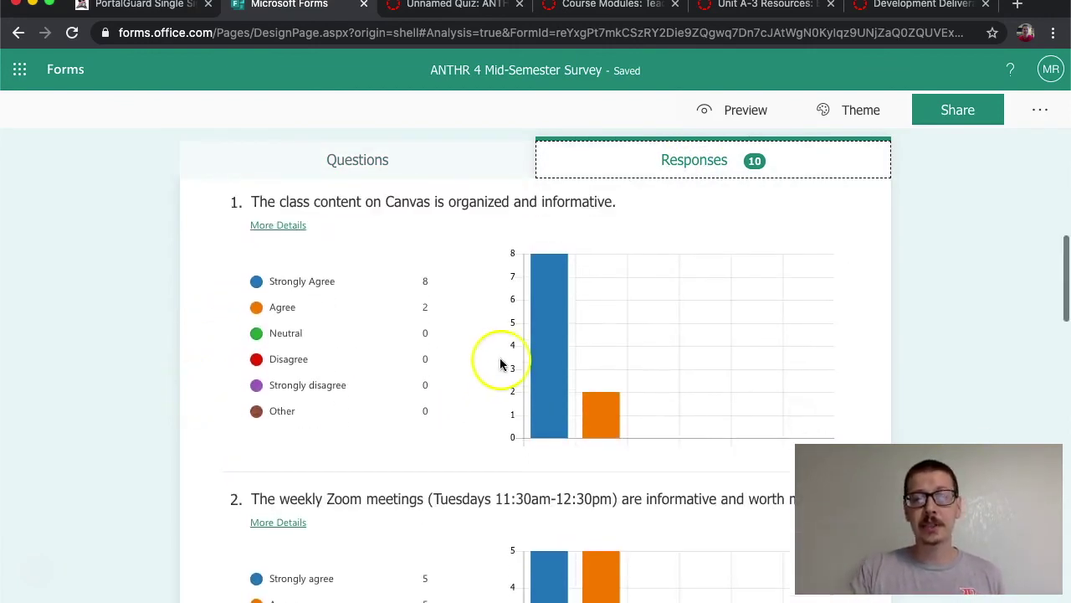
scroll(604, 432, down, 3)
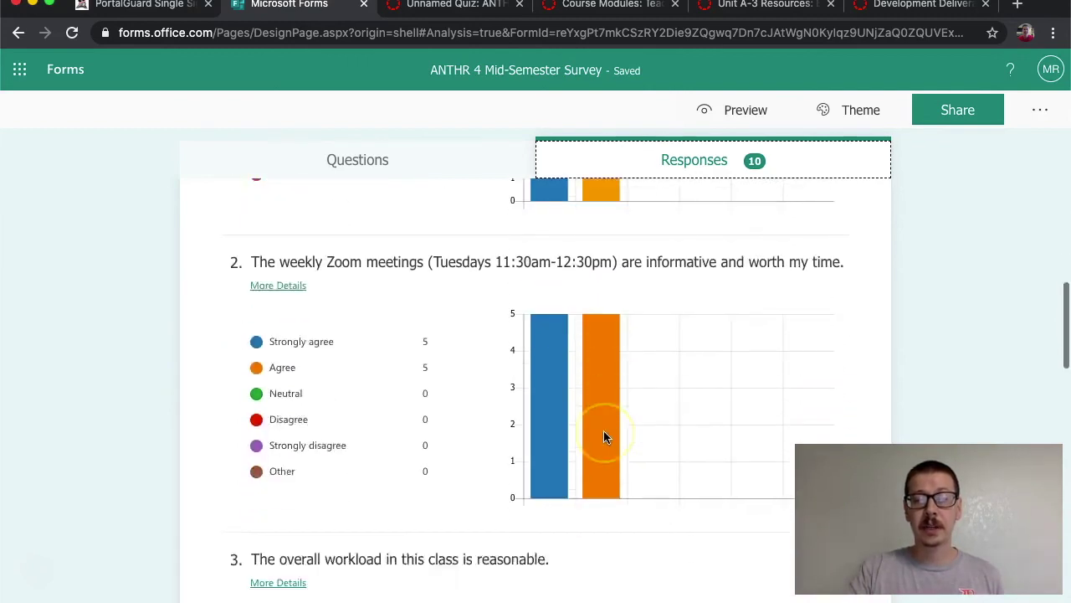
scroll(544, 397, down, 4)
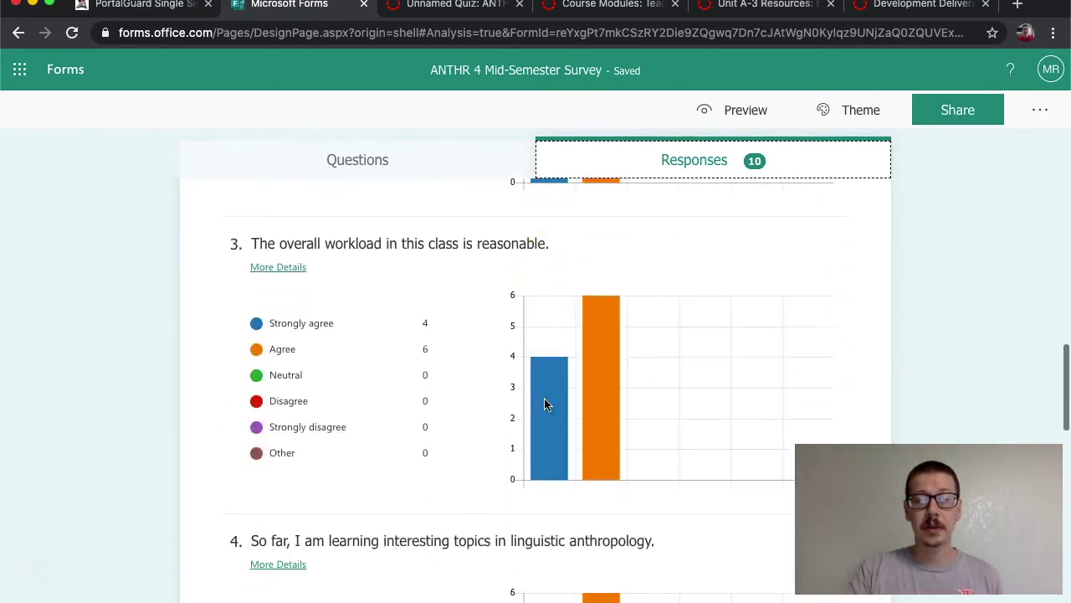
scroll(498, 360, down, 4)
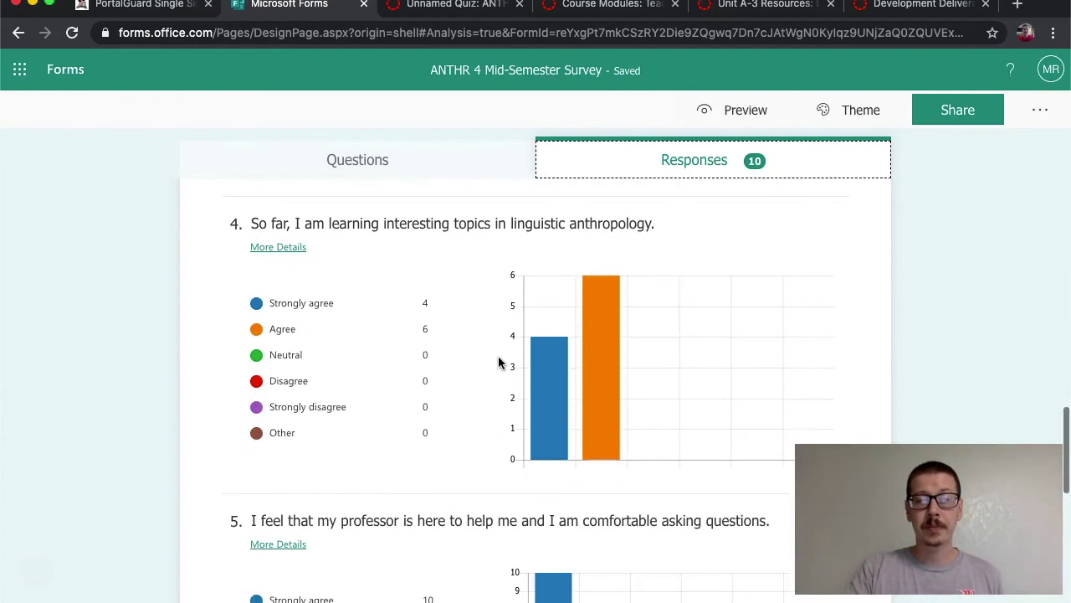
scroll(497, 362, down, 4)
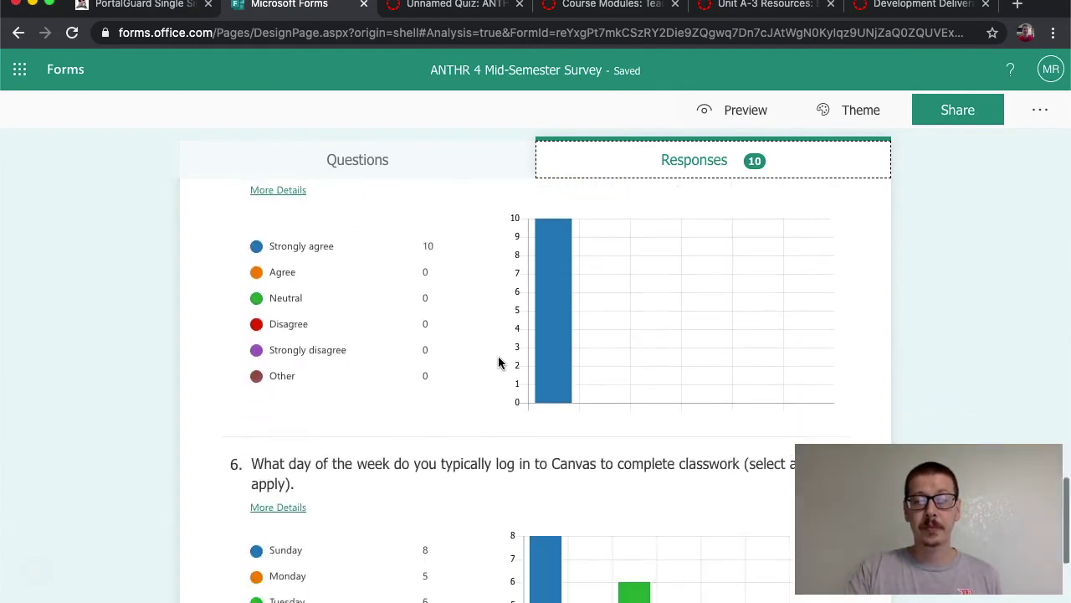
scroll(498, 361, down, 4)
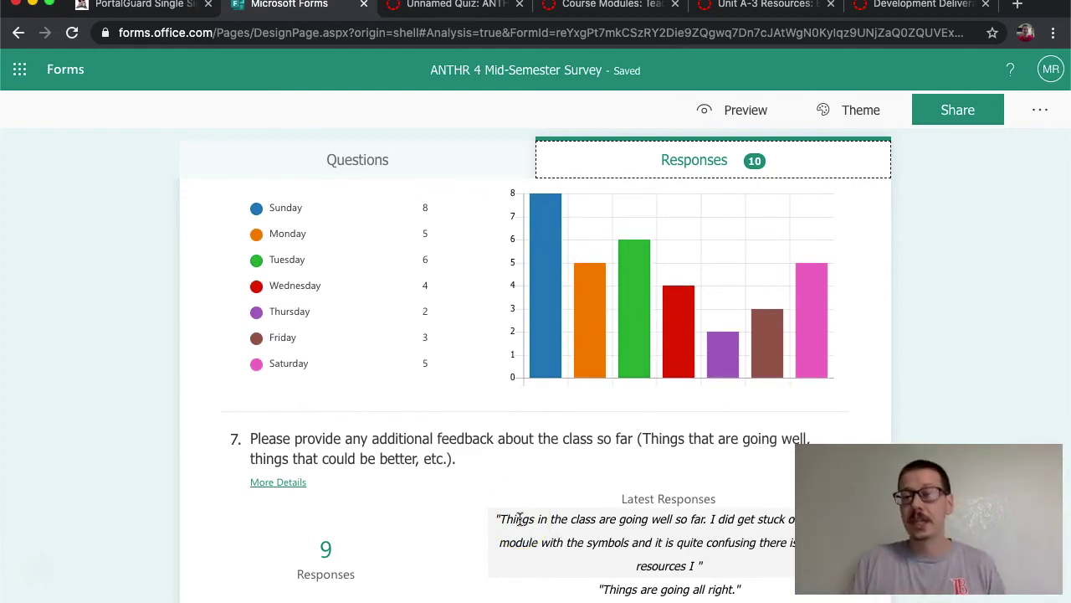
Step: Open the detailed responses to question 7 on additional class feedback, read through the anonymous comments and close them
click(281, 484)
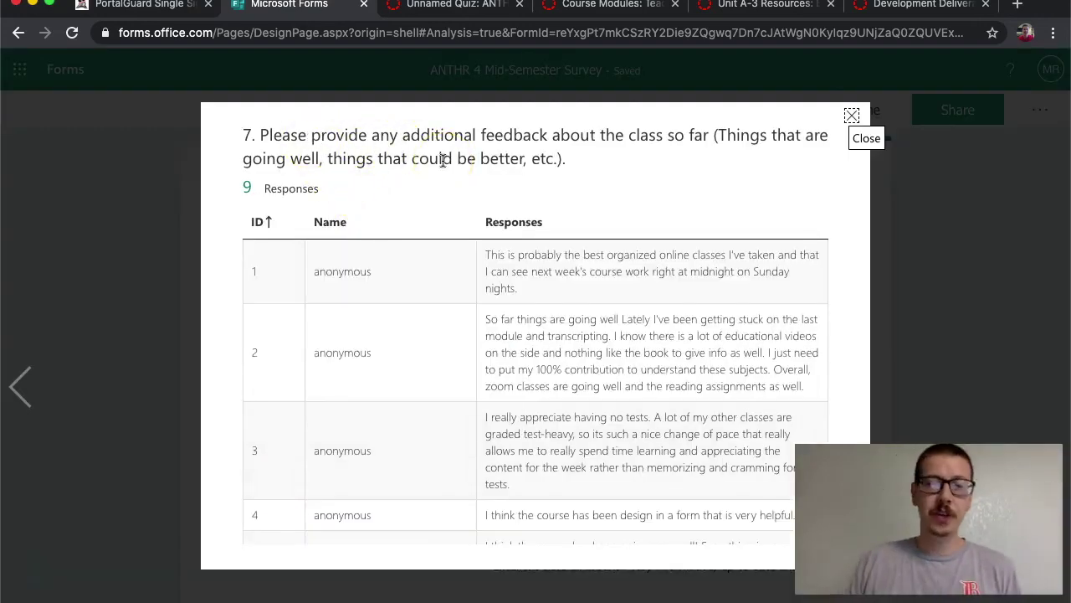
scroll(615, 402, down, 4)
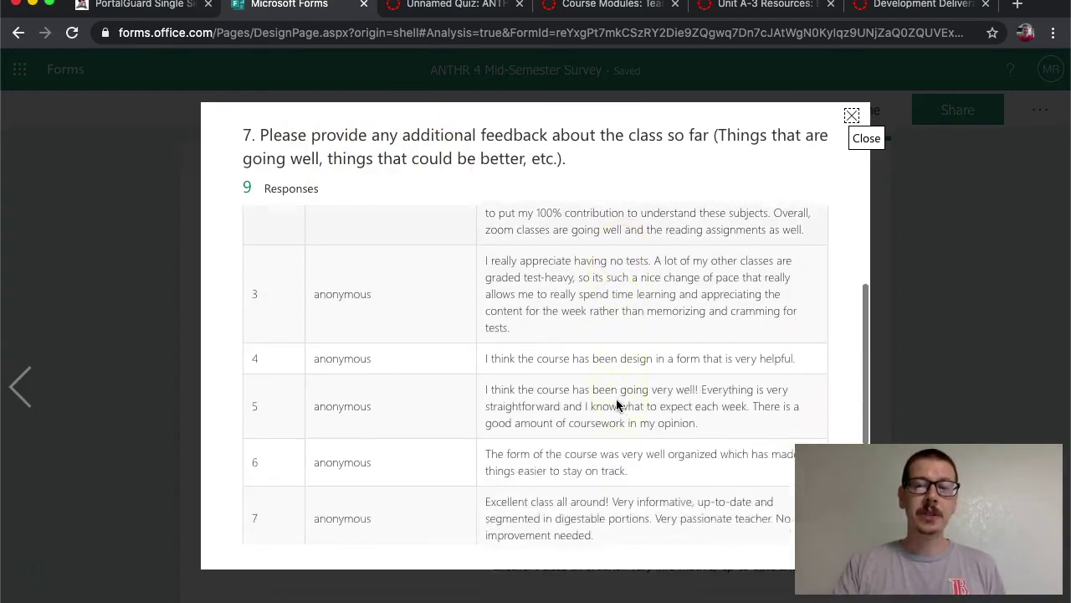
scroll(616, 405, down, 1)
scroll(616, 398, up, 5)
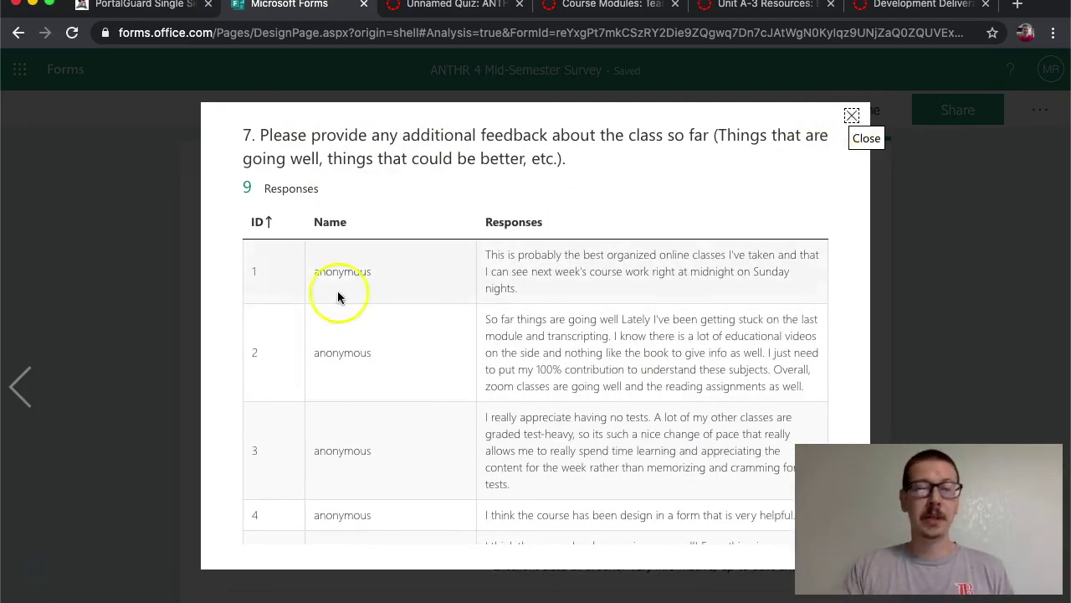
click(851, 115)
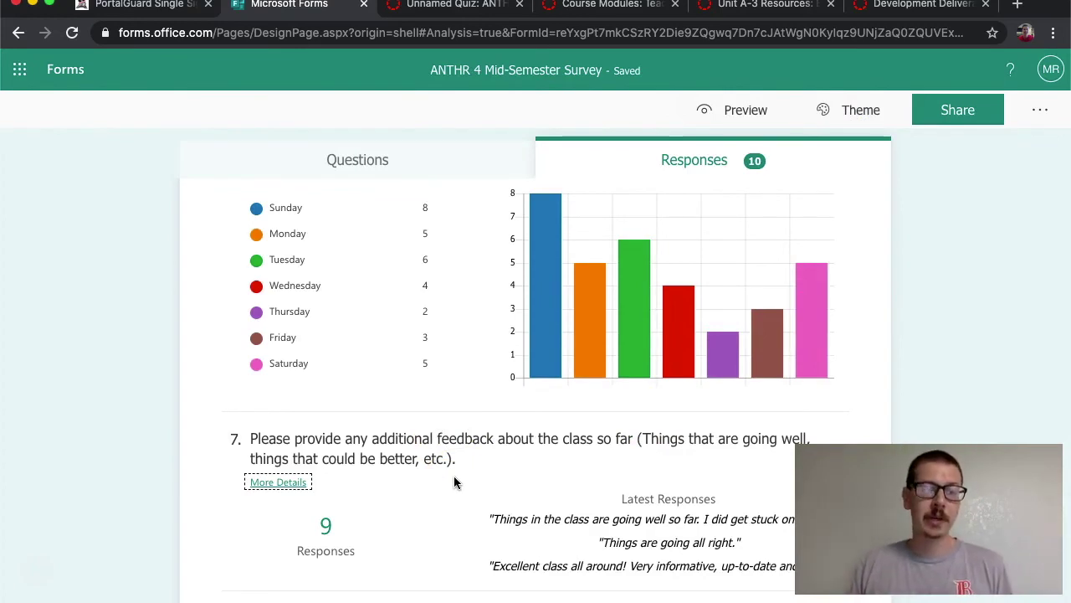
Step: Return to the response summary at the start of the survey results and switch to the Mid-Semester Student Feedback Survey slide
scroll(454, 476, up, 15)
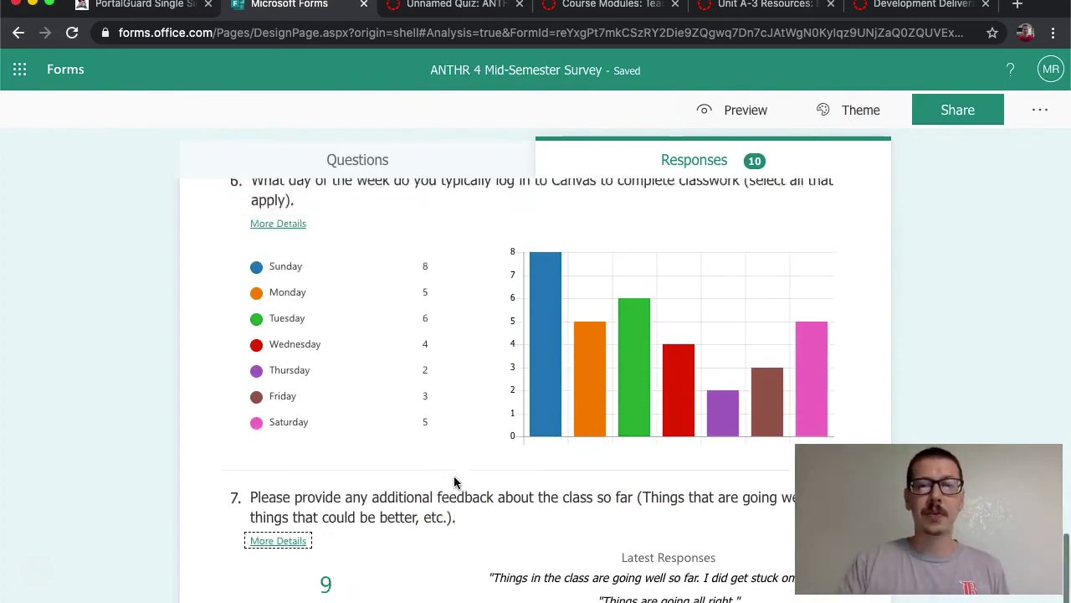
scroll(453, 477, up, 6)
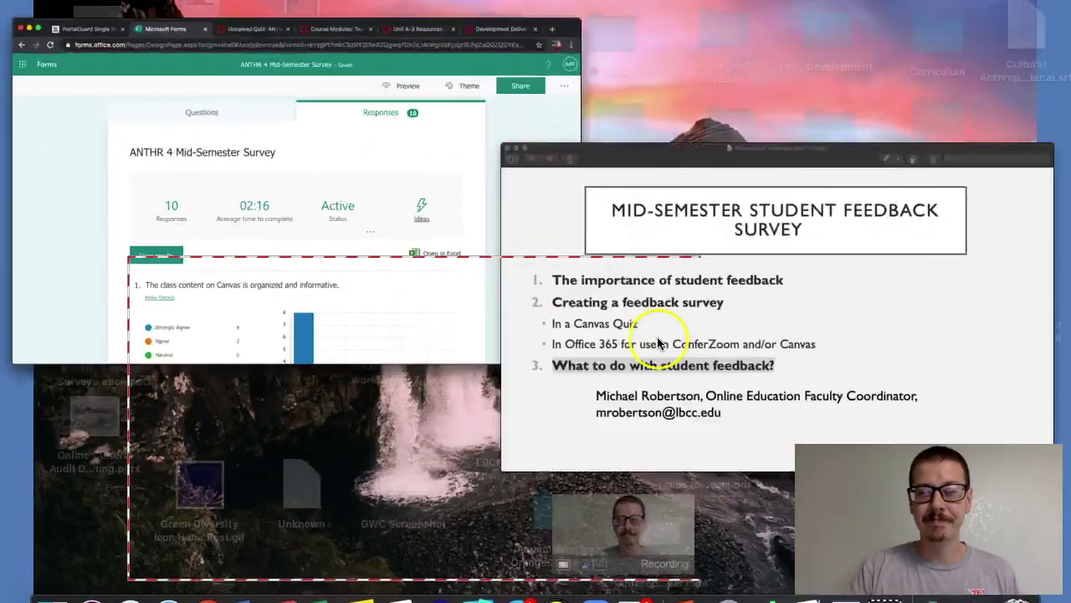
click(585, 382)
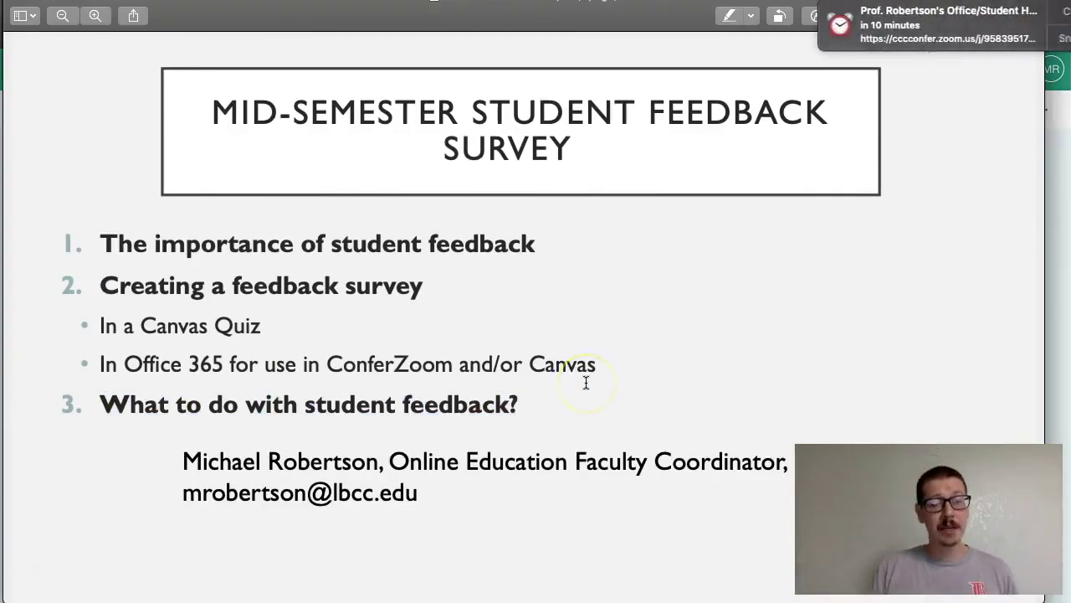